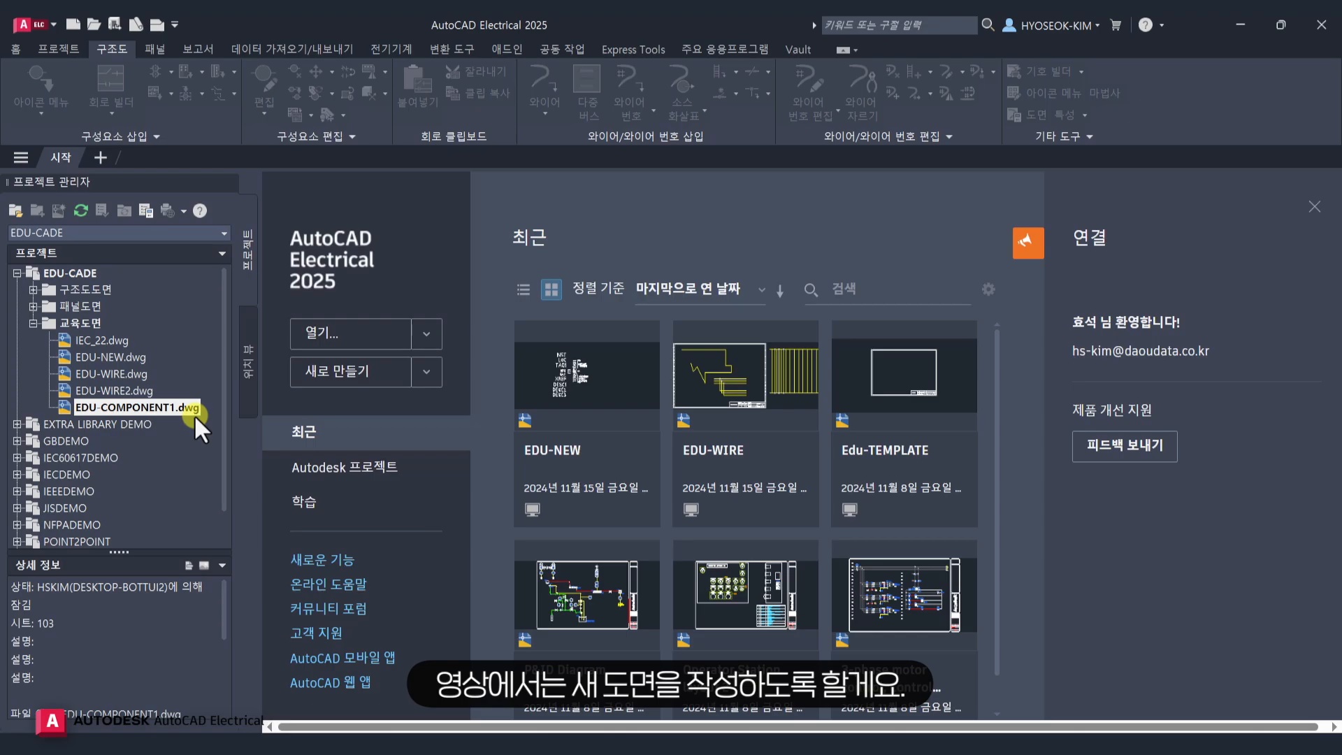
Open the drawing EDU-COMPONENT1.dwg from the 교육도면 folder of the EDU-CADE project.
{"action": "left_click", "coordinate": [96, 308]}
{"action": "left_click", "coordinate": [88, 323]}
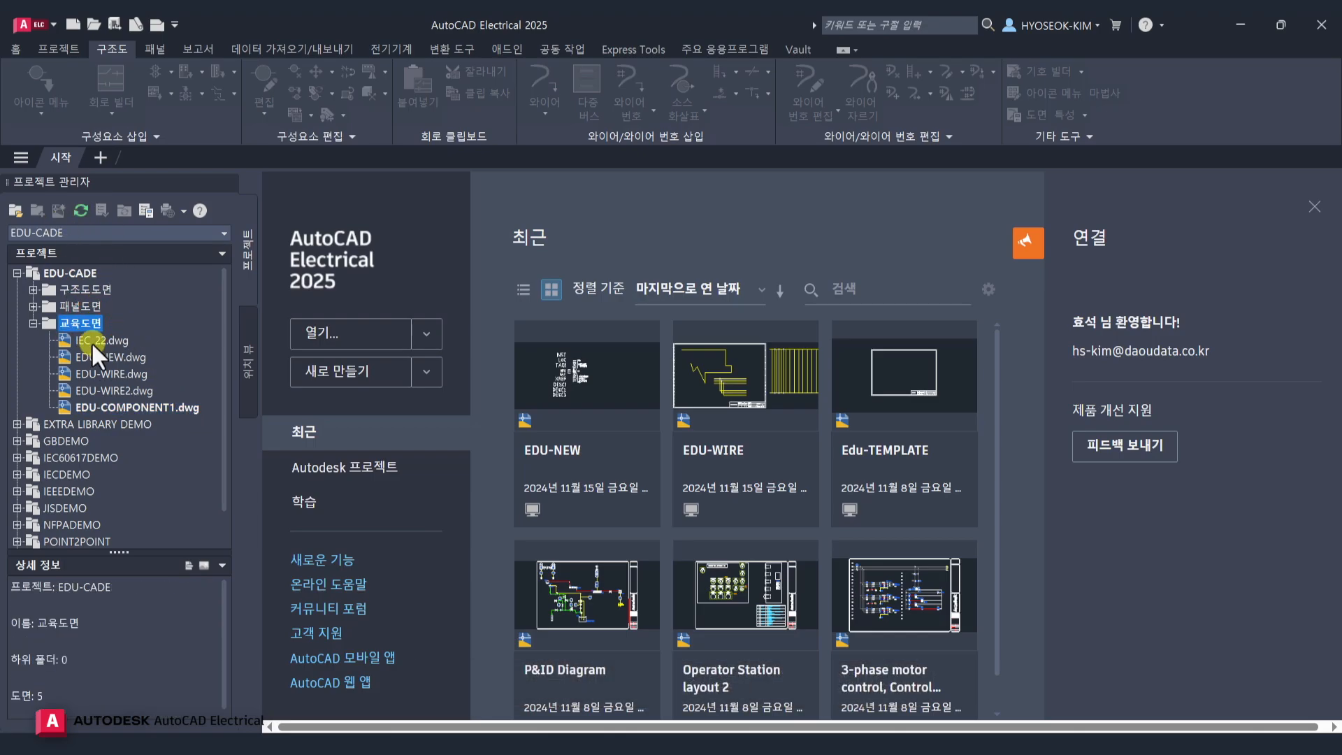
{"action": "double_click", "coordinate": [95, 409]}
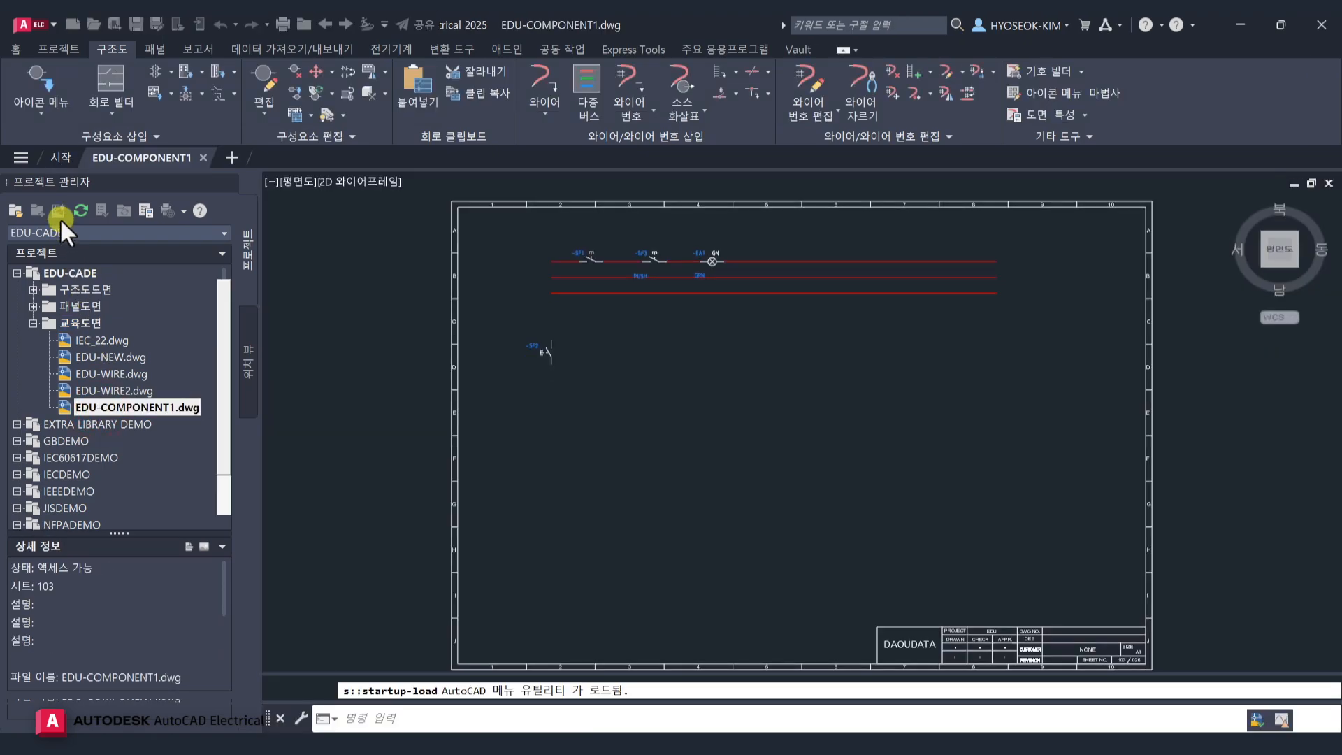
Create a drawing named EDU-COMPONENT2 in the 교육도면 folder with description COMPONENT and sheet 104, without applying the project defaults.
{"action": "left_click", "coordinate": [82, 323]}
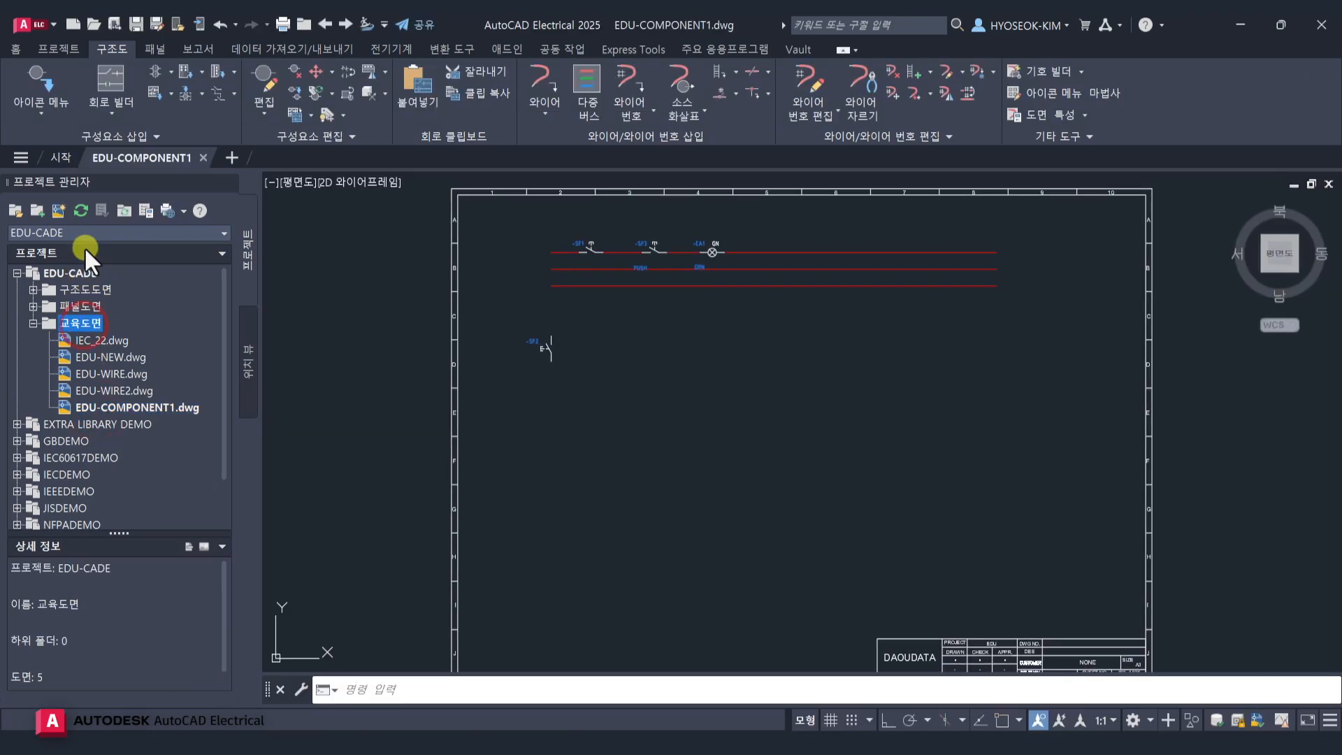
{"action": "left_click", "coordinate": [60, 211]}
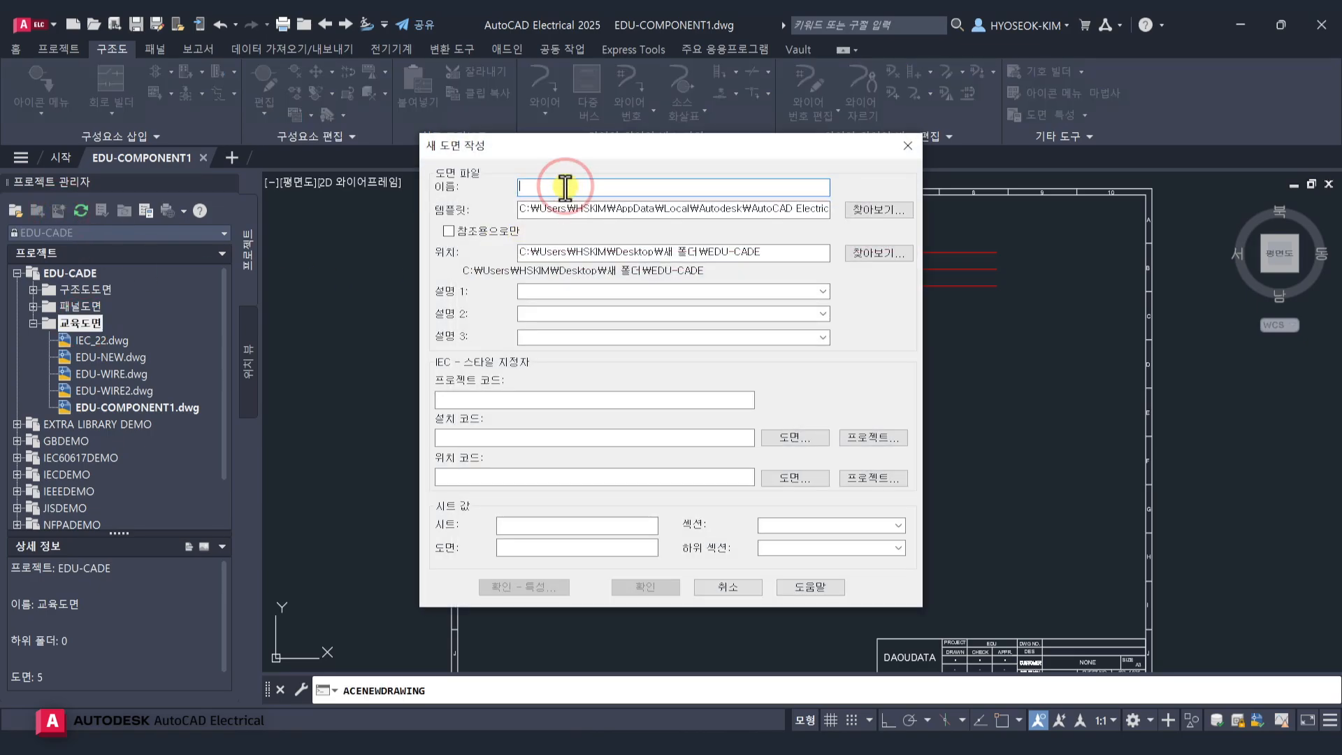
{"action": "type", "text": "EDU-COM"}
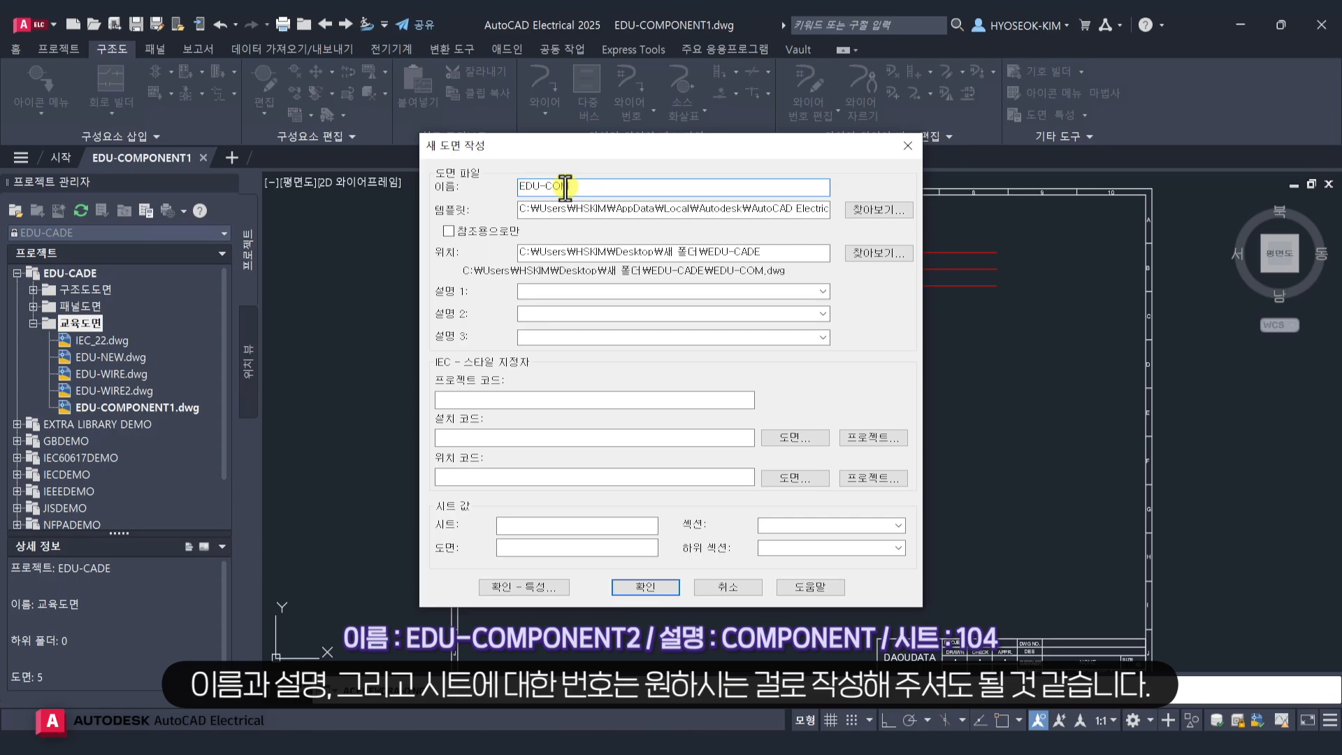
{"action": "type", "text": "PONENT2"}
{"action": "left_click", "coordinate": [569, 292]}
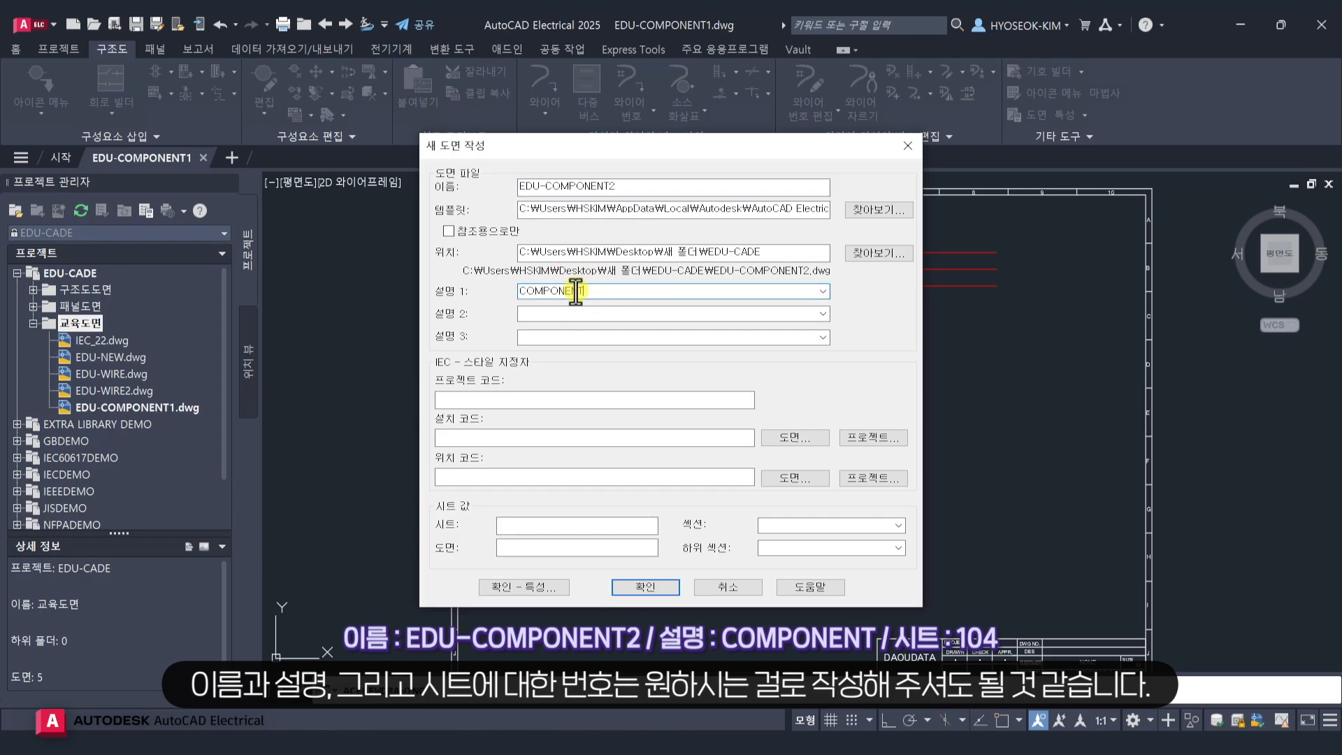
{"action": "left_click", "coordinate": [602, 525]}
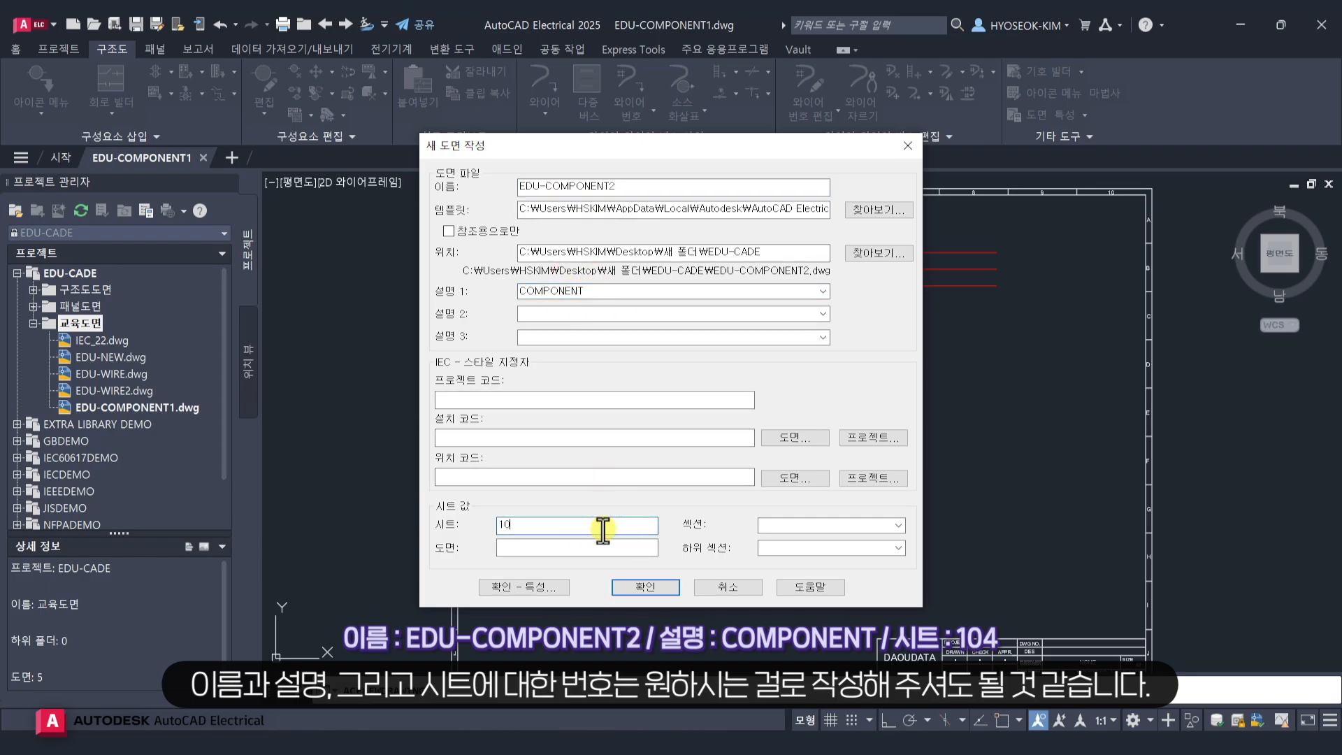
{"action": "left_click", "coordinate": [656, 591]}
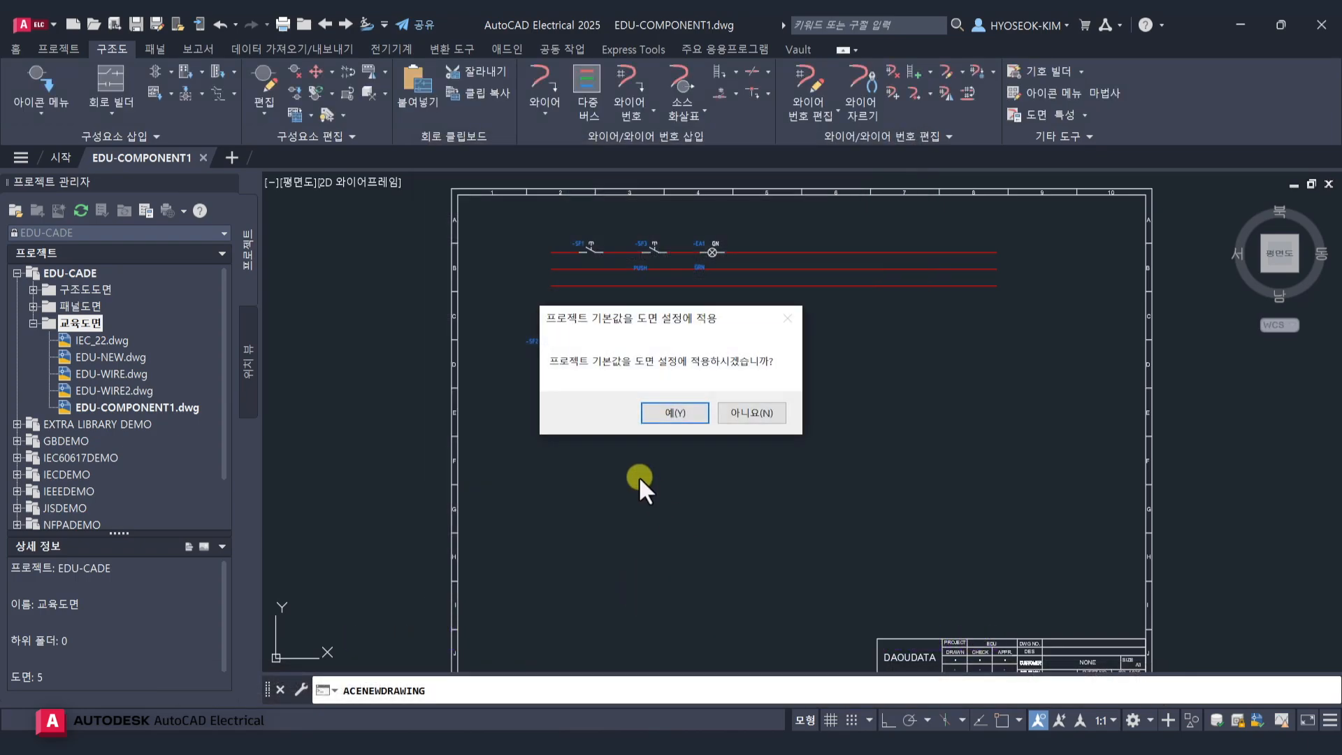
{"action": "left_click", "coordinate": [739, 416]}
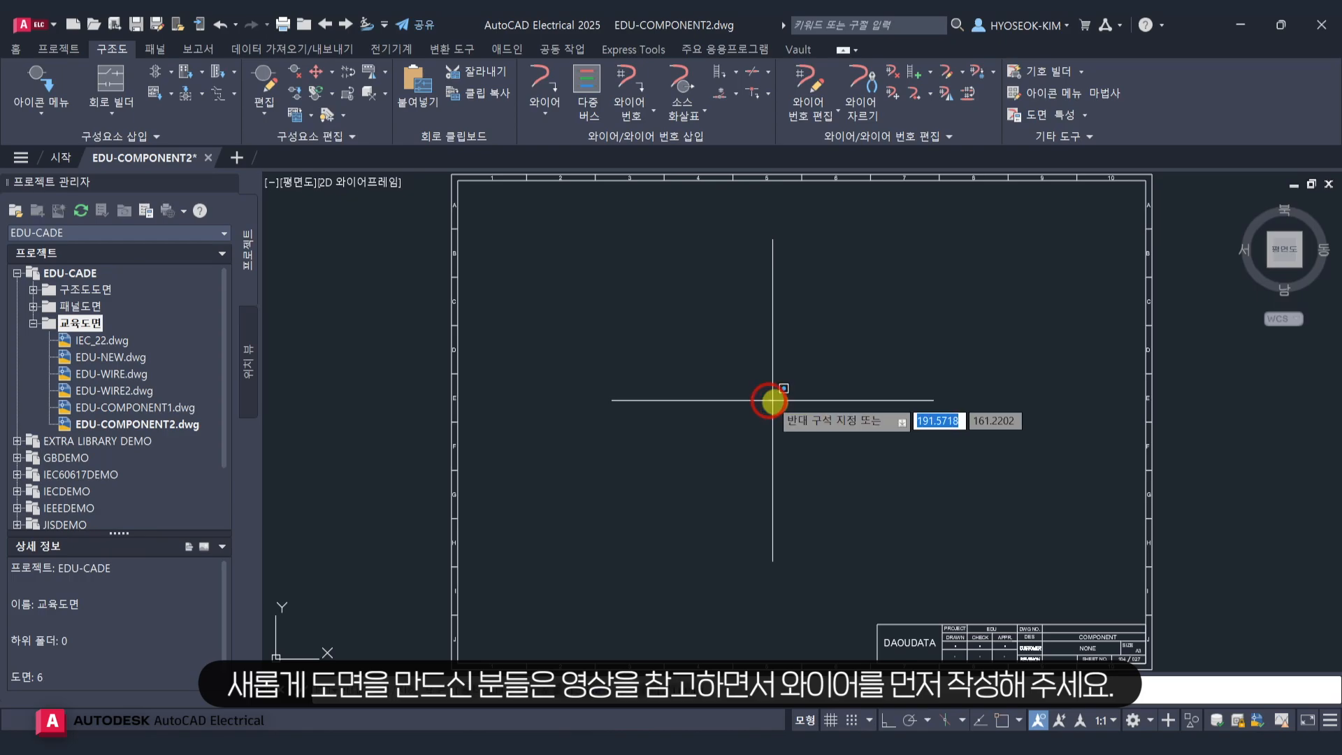
Draw a horizontal multiple wire bus of 3 wires with 10 spacing in empty space across the upper part of the sheet.
{"action": "mouse_move", "coordinate": [768, 365]}
{"action": "left_mouse_down"}
{"action": "mouse_move", "coordinate": [887, 479]}
{"action": "mouse_move", "coordinate": [869, 479]}
{"action": "left_mouse_up"}
{"action": "middle_click_drag", "start_coordinate": [942, 530], "coordinate": [795, 394]}
{"action": "scroll", "coordinate": [856, 465], "scroll_direction": "up", "scroll_amount": 4}
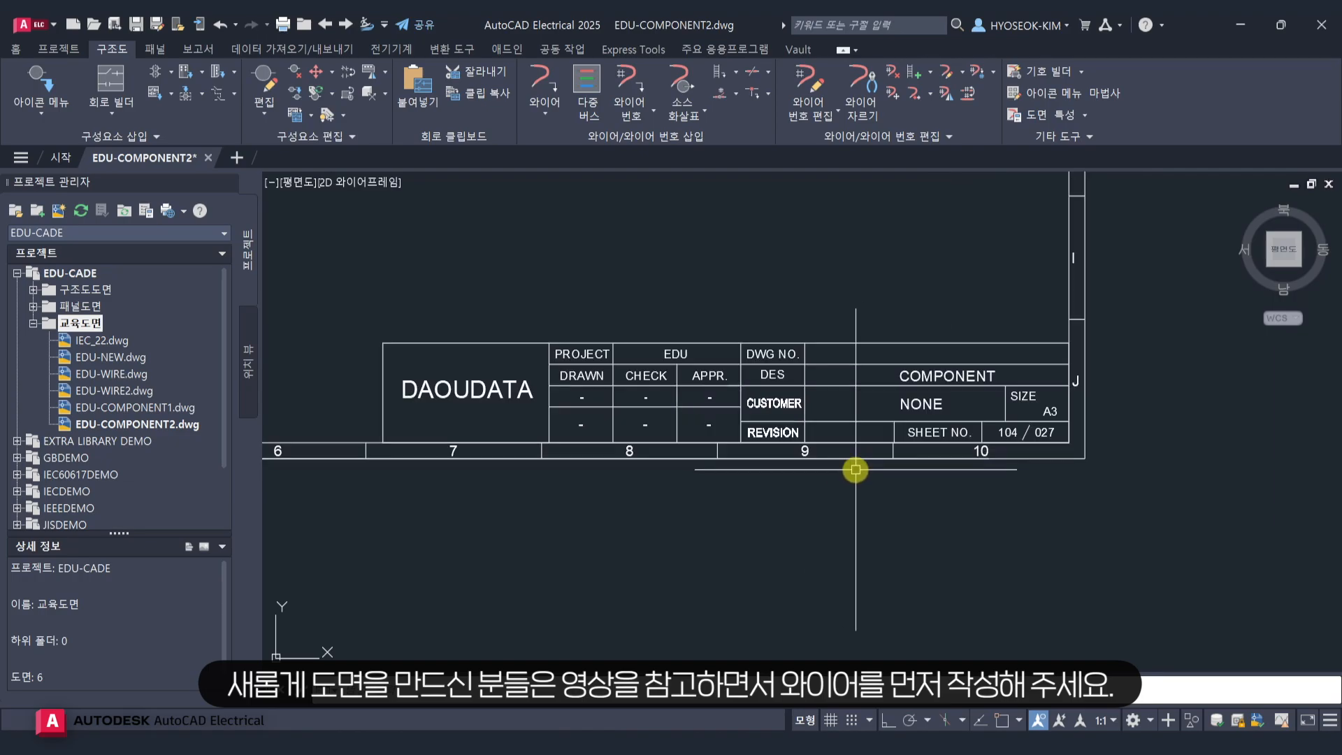
{"action": "scroll", "coordinate": [746, 300], "scroll_direction": "down", "scroll_amount": 6}
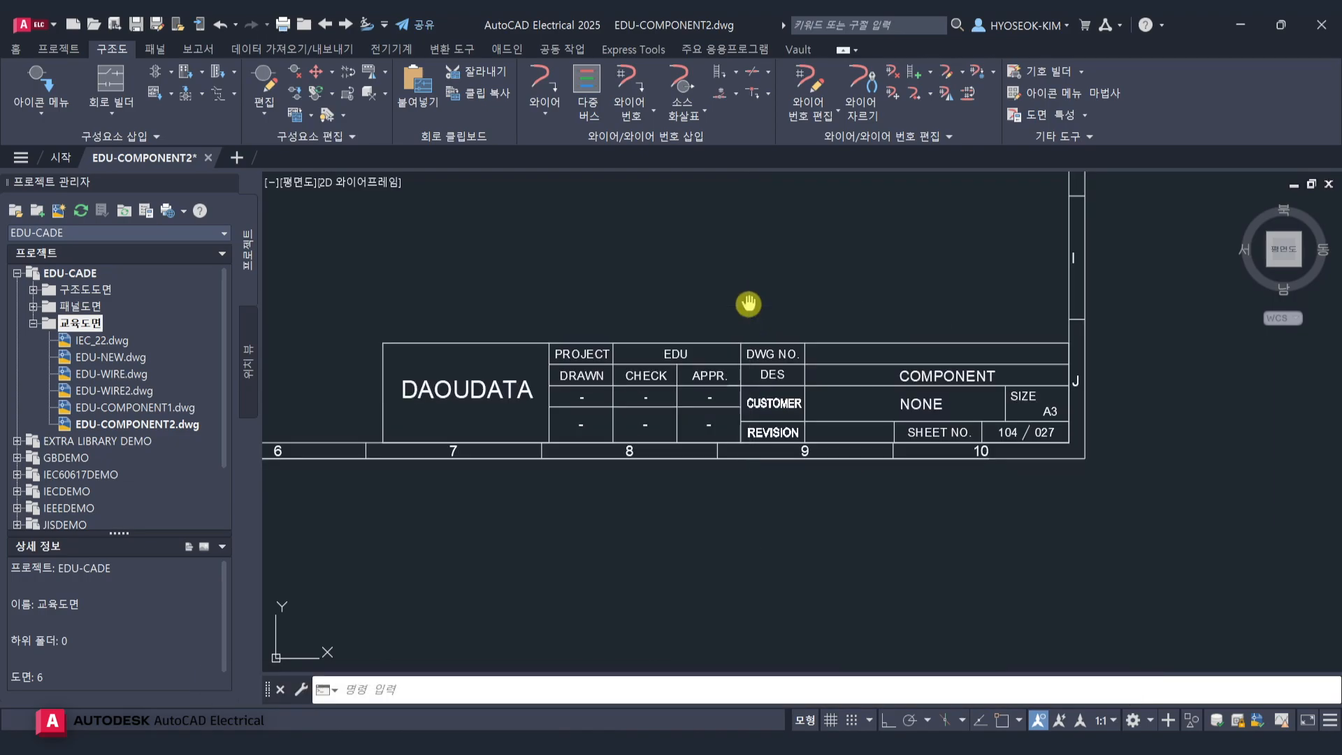
{"action": "left_click", "coordinate": [587, 87]}
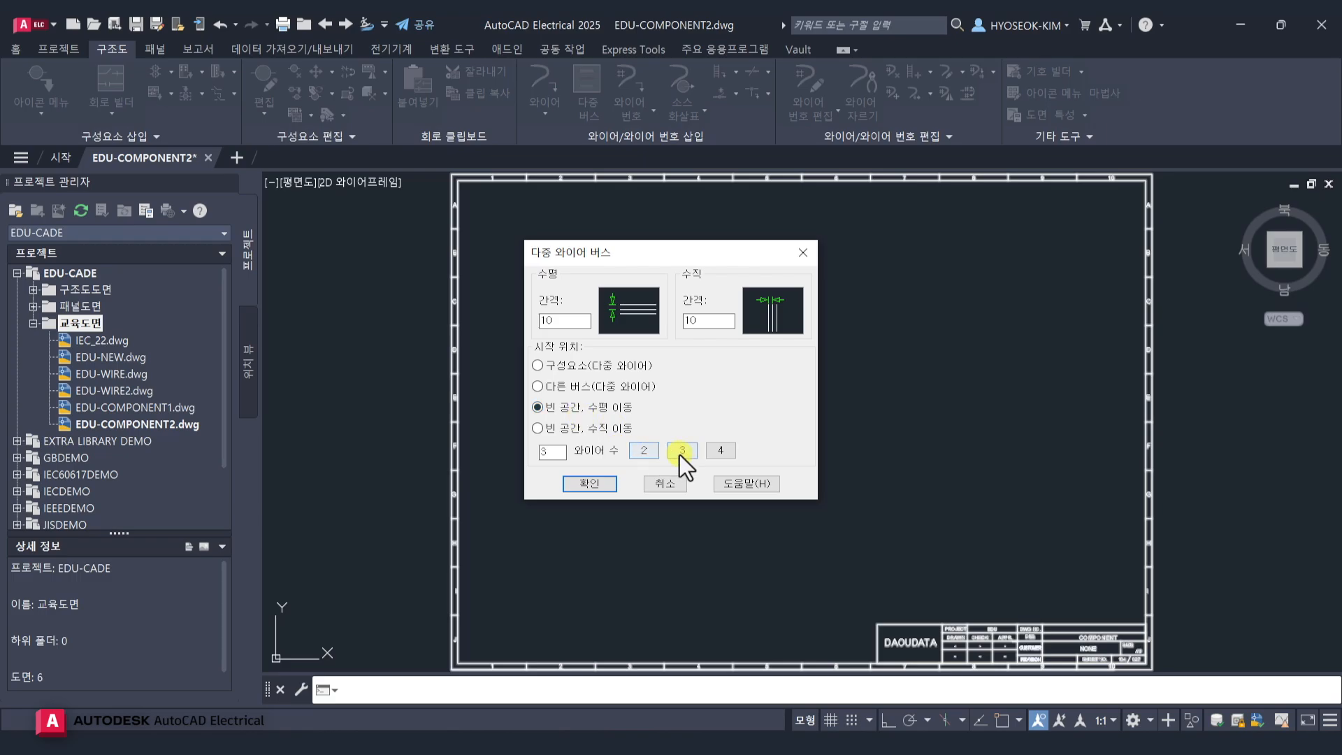
{"action": "left_click", "coordinate": [589, 484]}
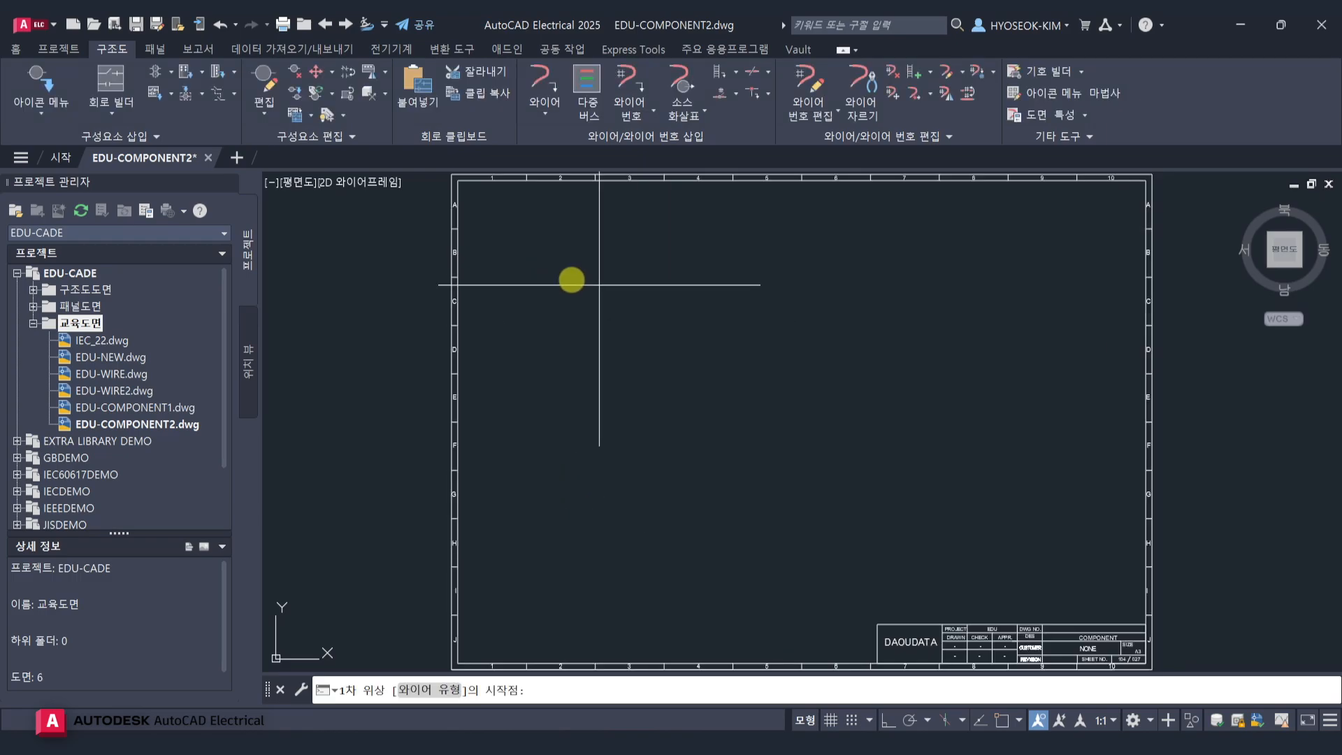
{"action": "left_click", "coordinate": [946, 291]}
Branch a second 3-wire bus off the existing horizontal bus, running down from its left part and turning right in the lower sheet.
{"action": "key", "text": "Return"}
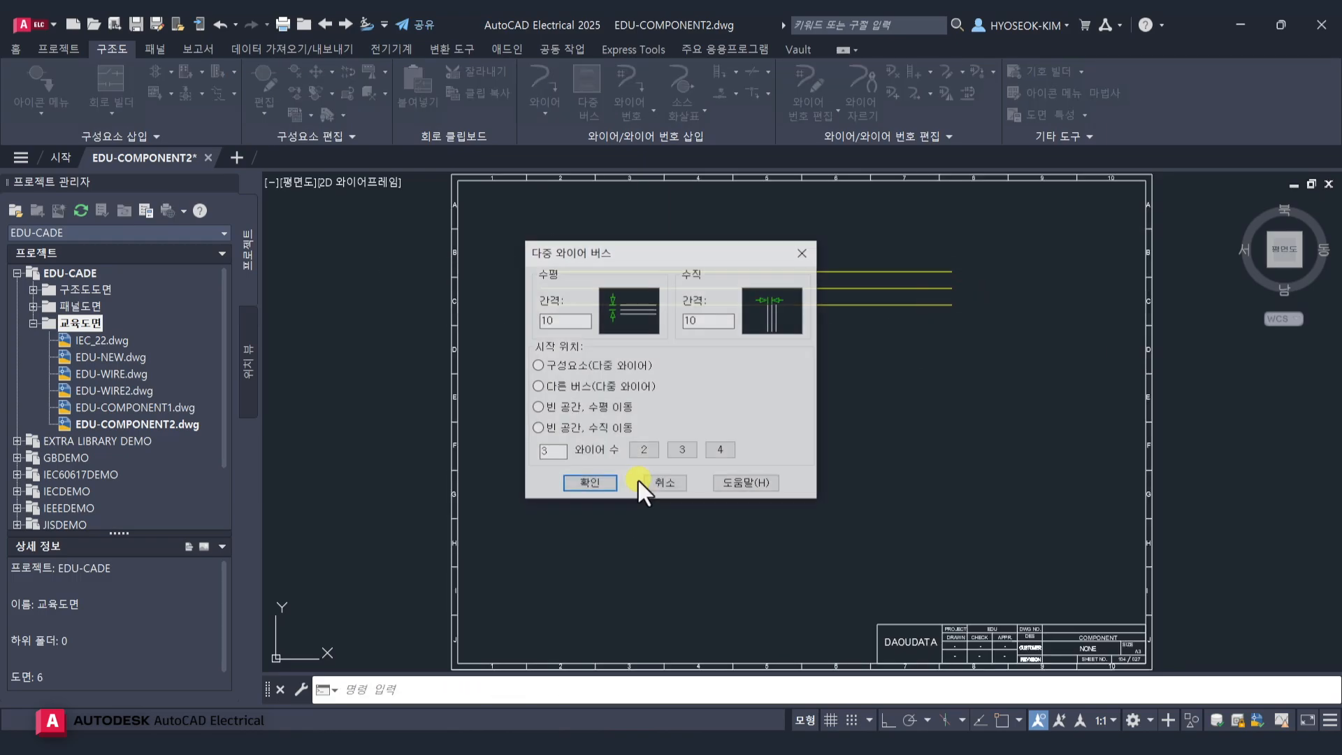
{"action": "left_click", "coordinate": [592, 388]}
{"action": "left_click", "coordinate": [587, 483]}
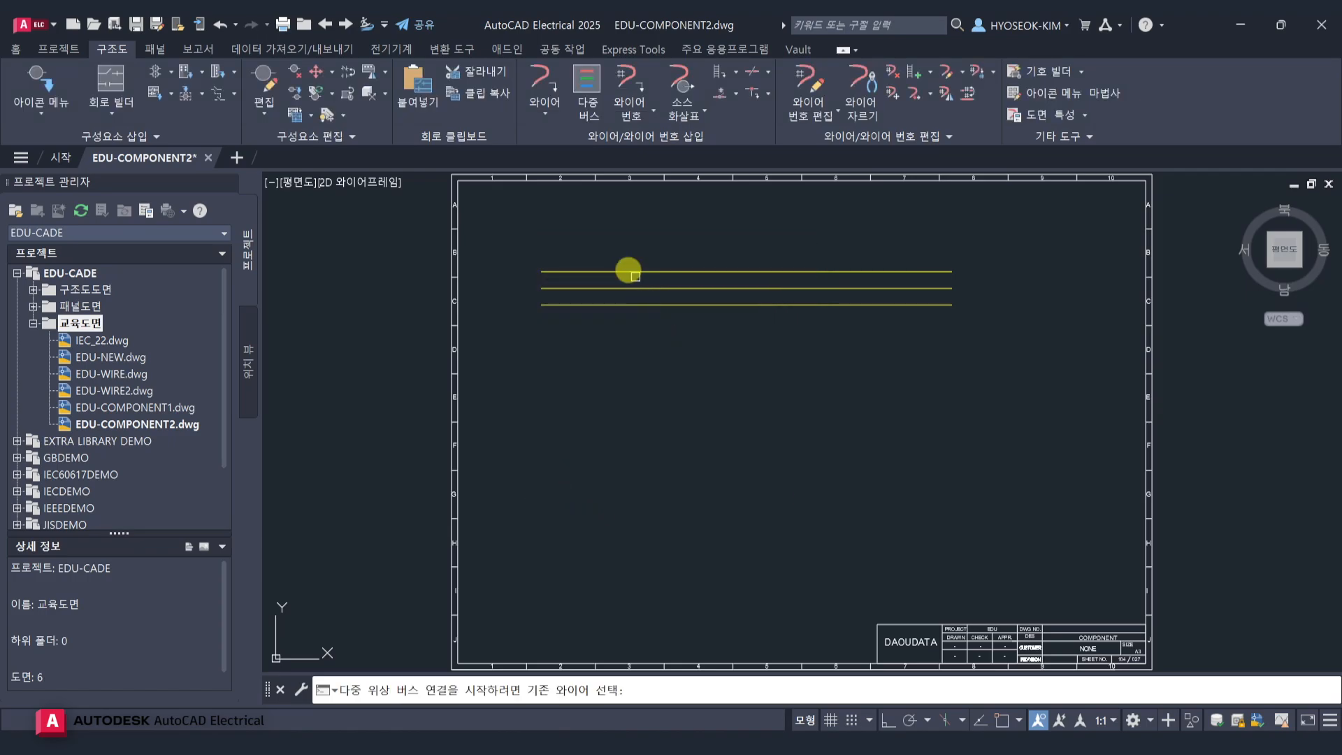
{"action": "left_click", "coordinate": [625, 270]}
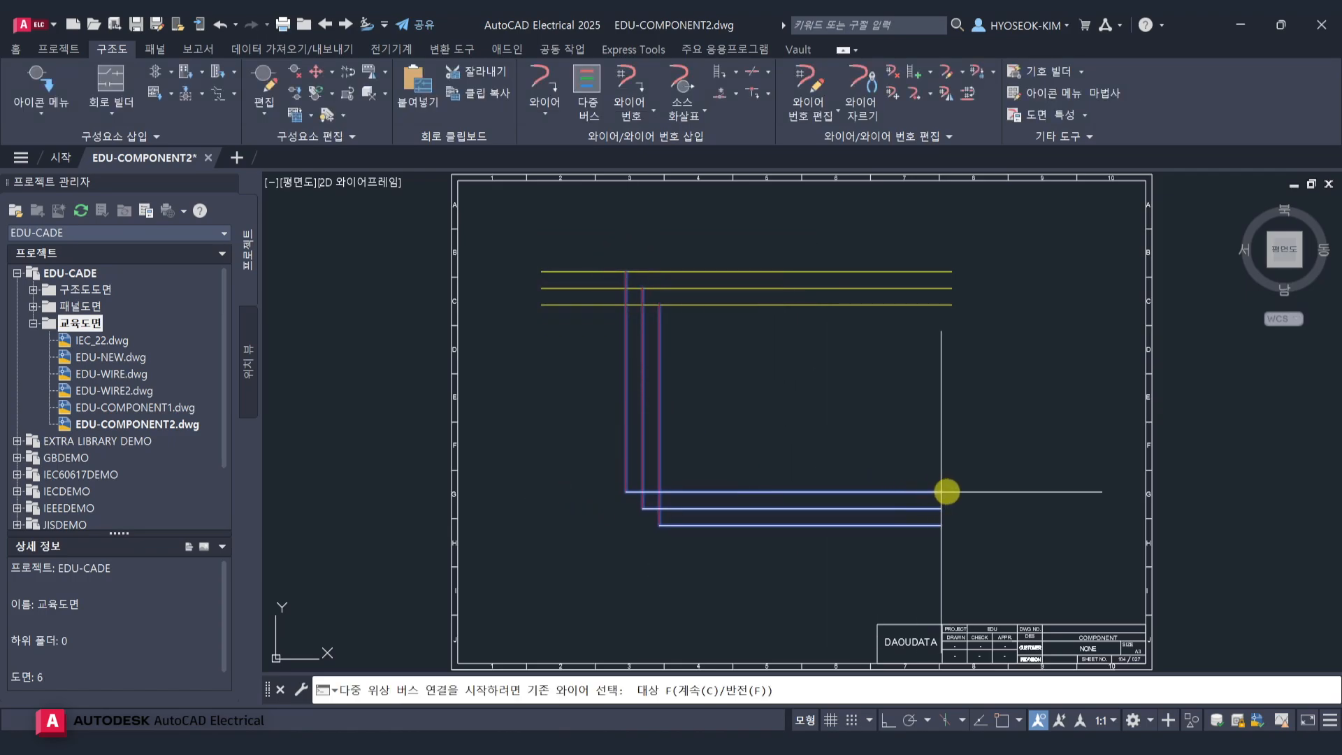
{"action": "left_click", "coordinate": [949, 492]}
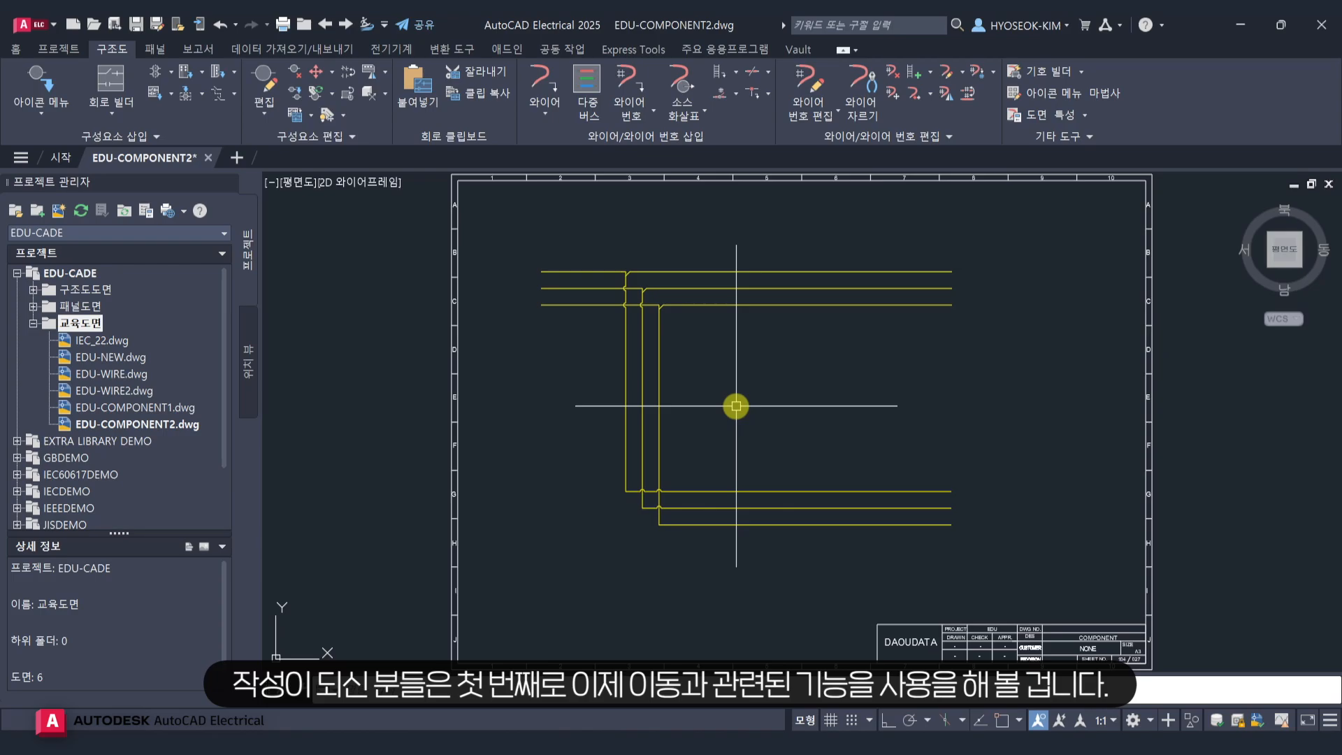
Insert a momentary normally open push button on the uppermost horizontal wire, right of the branch, accepting the default component properties.
{"action": "scroll", "coordinate": [723, 312], "scroll_direction": "up", "scroll_amount": 2}
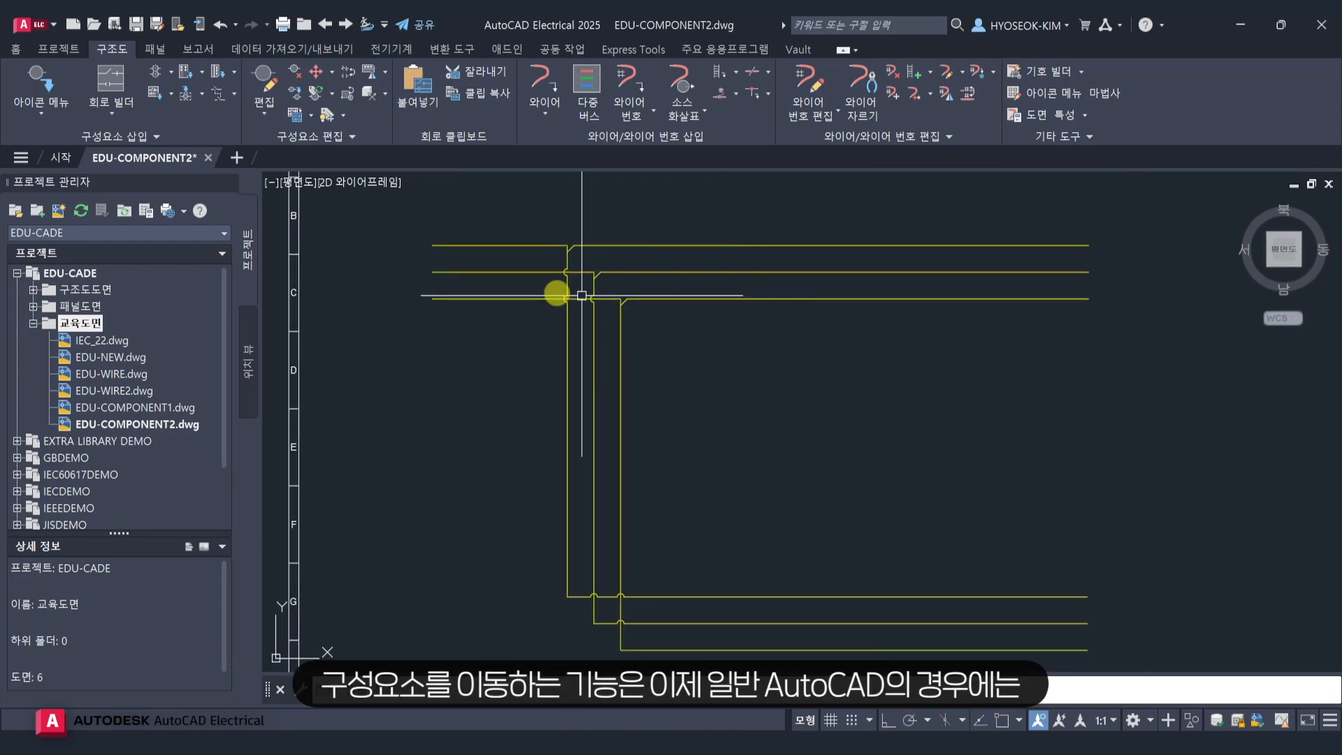
{"action": "left_click", "coordinate": [32, 78]}
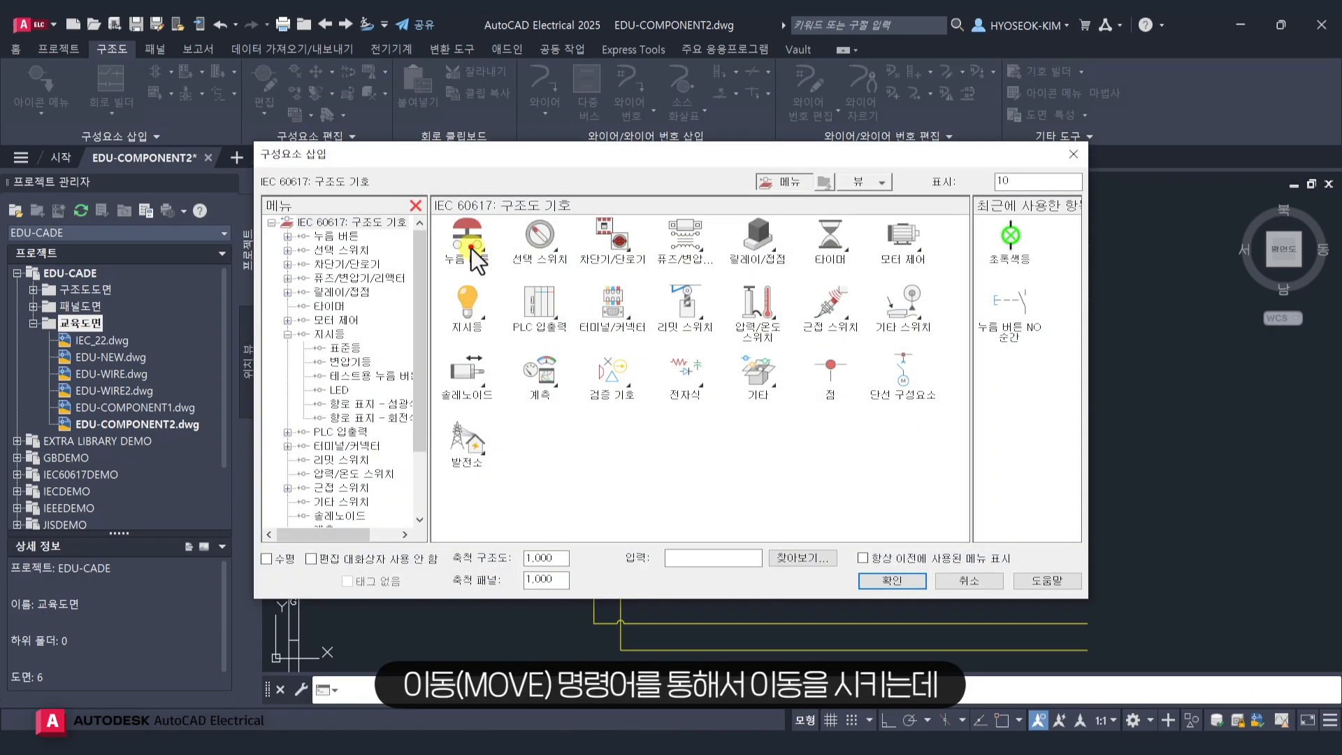
{"action": "left_click", "coordinate": [481, 255]}
{"action": "left_click", "coordinate": [489, 251]}
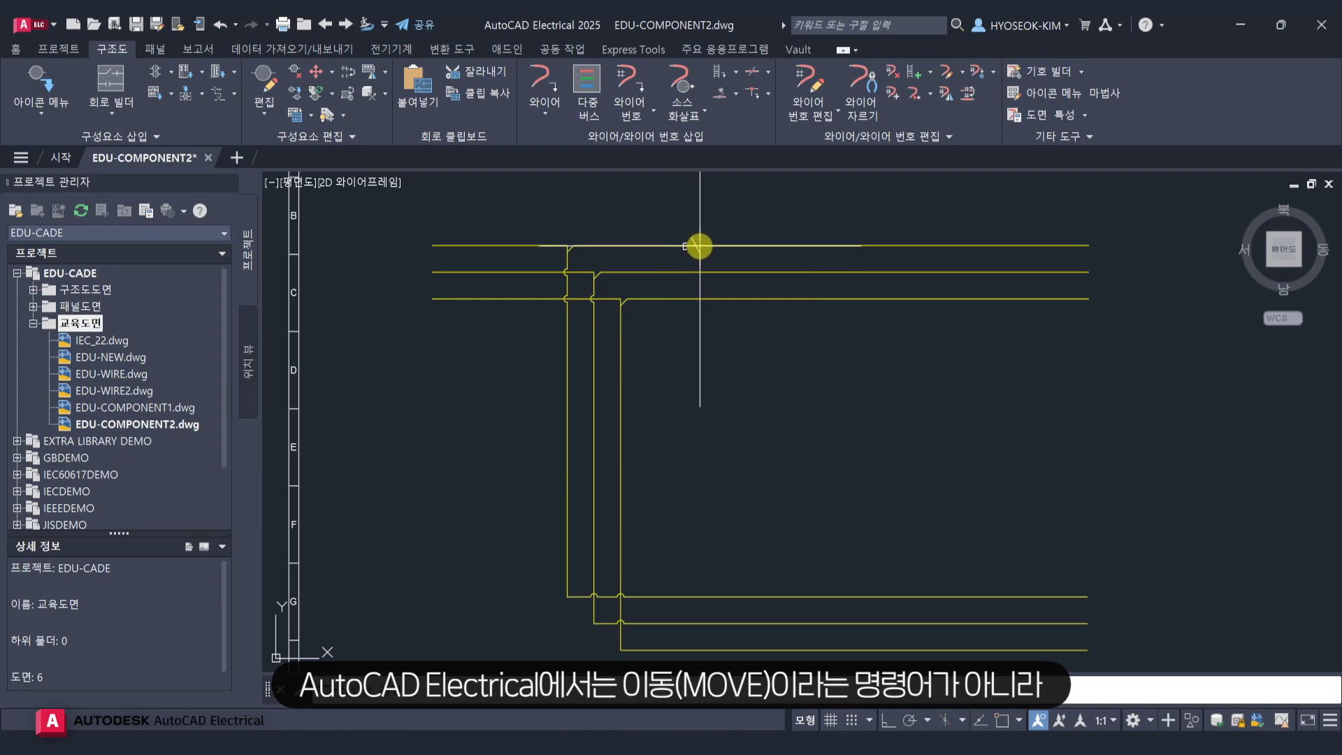
{"action": "left_click", "coordinate": [698, 246]}
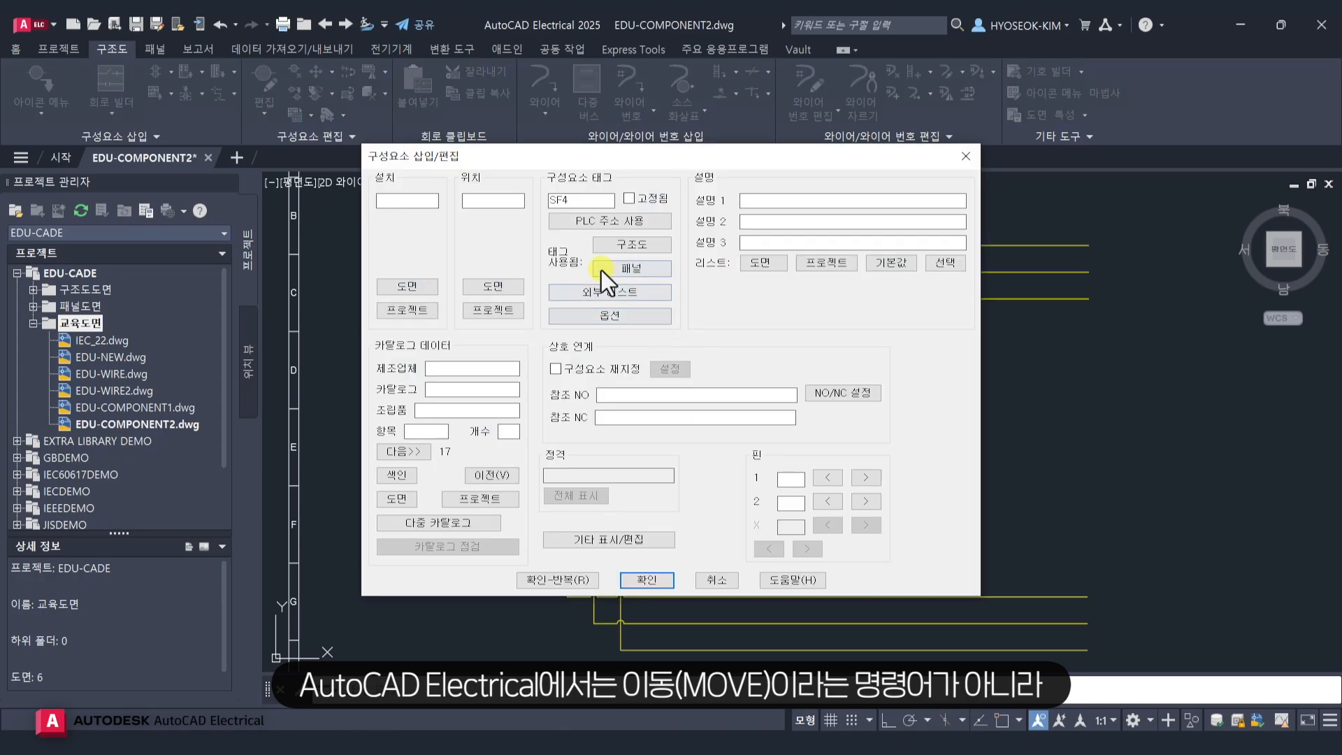
{"action": "left_click", "coordinate": [631, 579]}
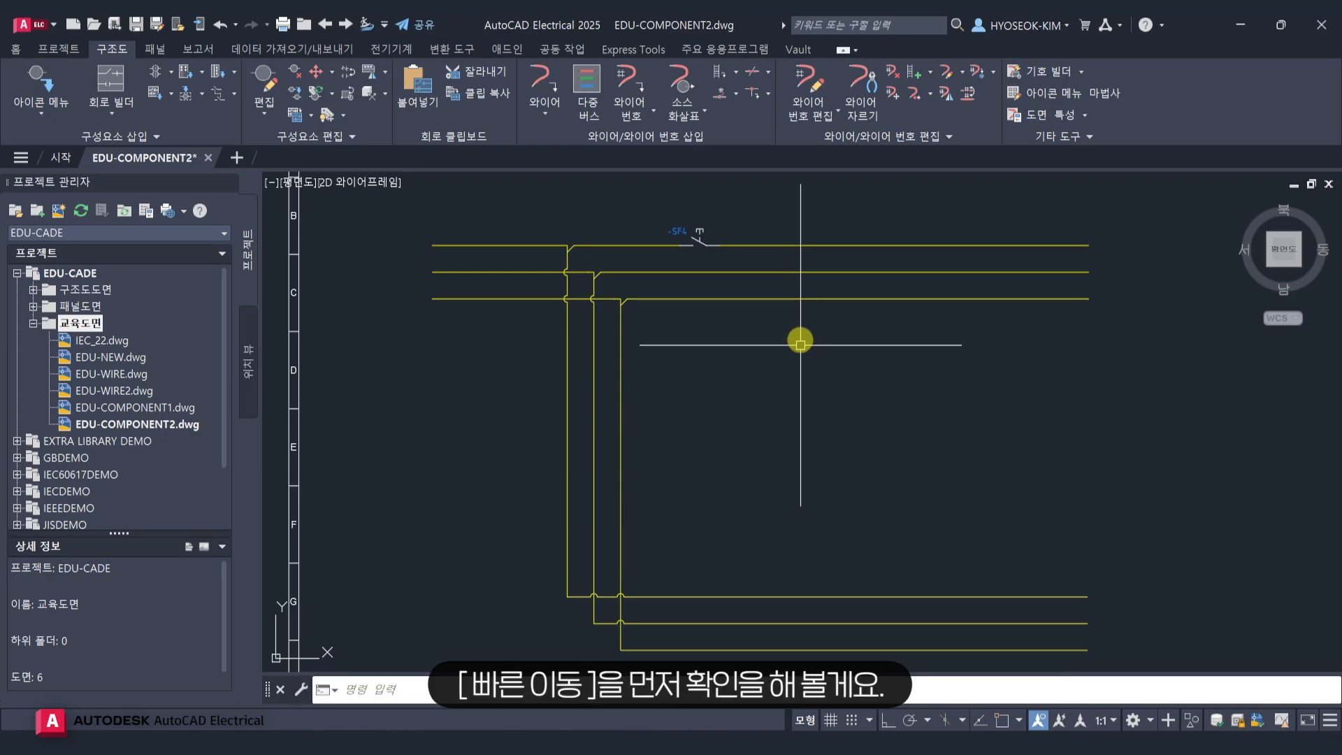
Use Scoot (빠른 이동) to slide push button -SF4 to the right along its own wire.
{"action": "scroll", "coordinate": [809, 328], "scroll_direction": "up", "scroll_amount": 3}
{"action": "mouse_move", "coordinate": [809, 325]}
{"action": "middle_mouse_down"}
{"action": "mouse_move", "coordinate": [778, 410]}
{"action": "mouse_move", "coordinate": [615, 423]}
{"action": "middle_mouse_up"}
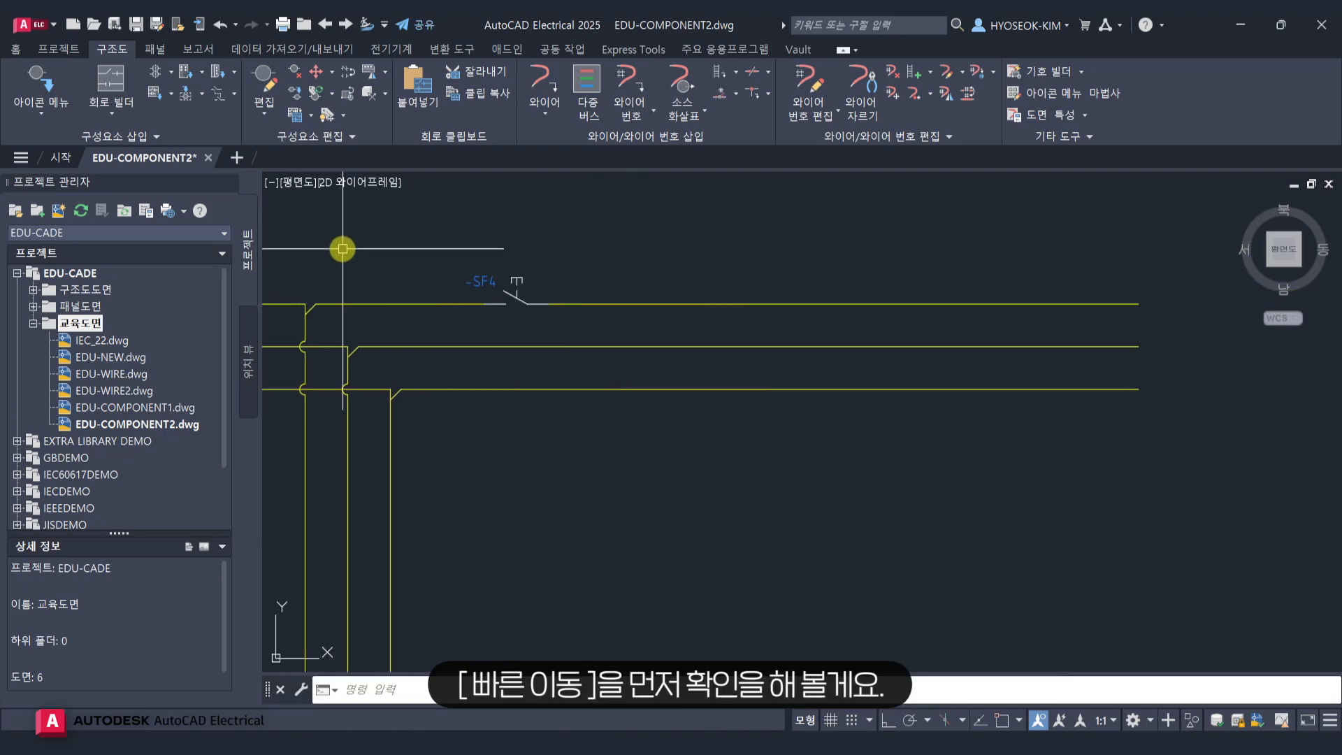
{"action": "left_click", "coordinate": [330, 73]}
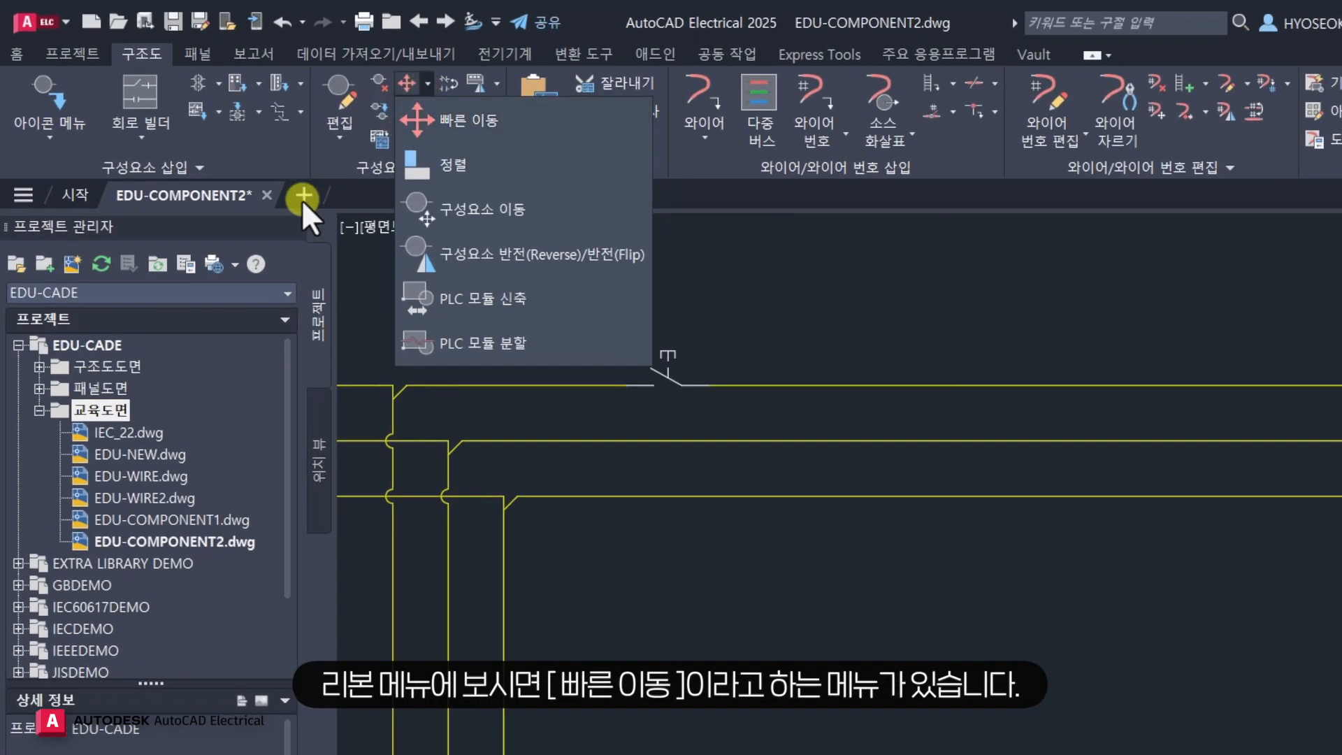
{"action": "left_click", "coordinate": [447, 122]}
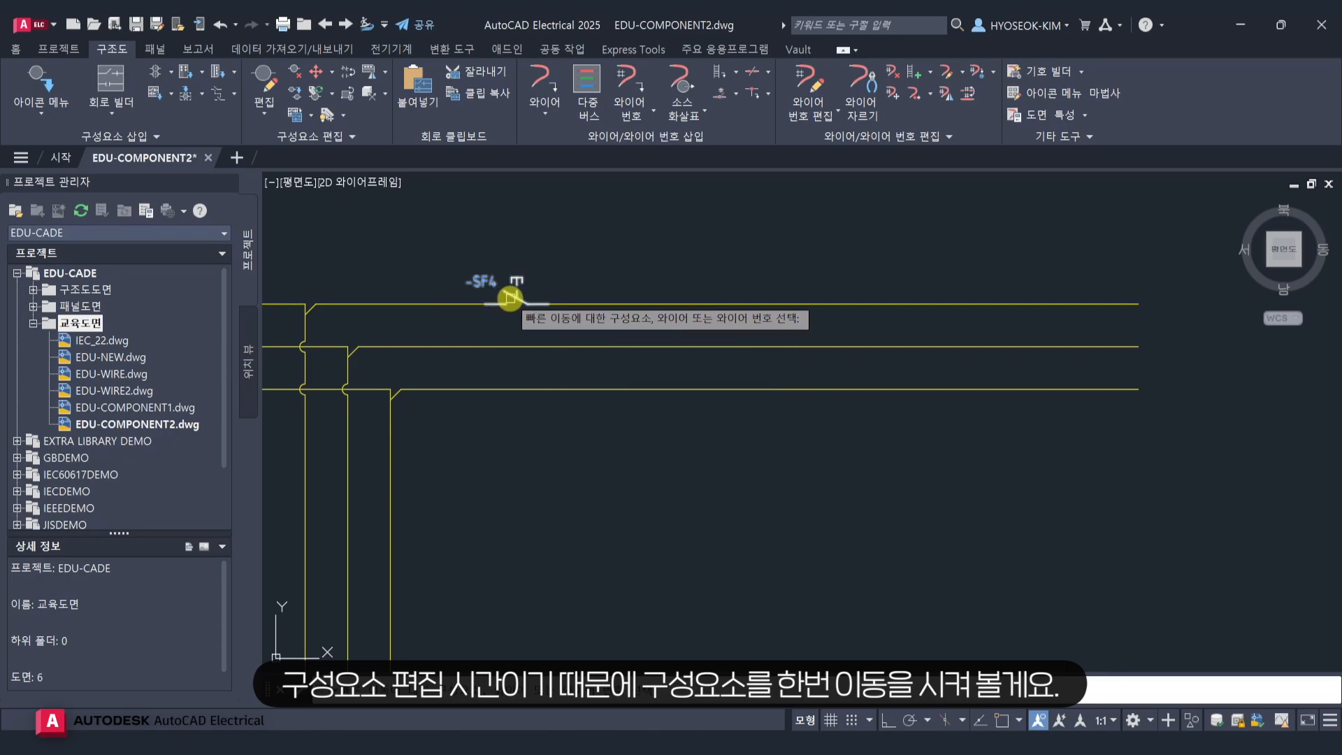
{"action": "left_click", "coordinate": [511, 299]}
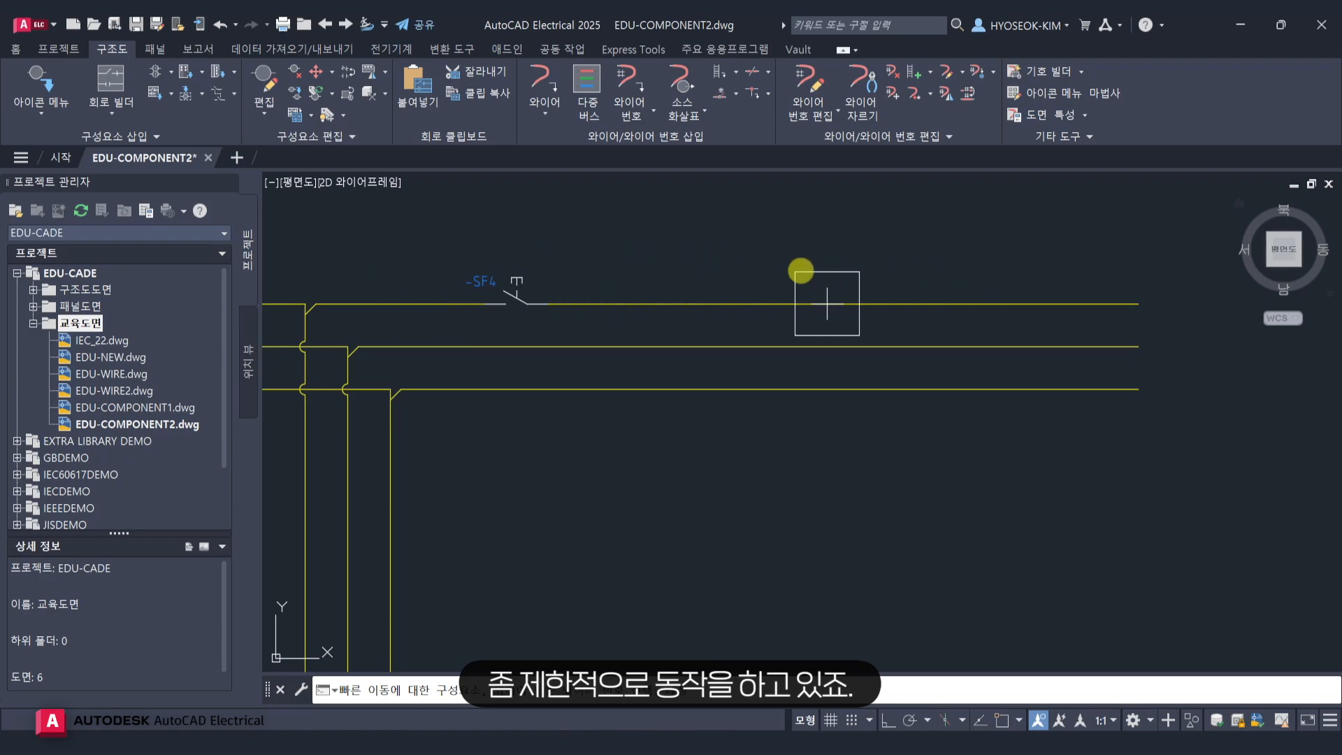
{"action": "left_click", "coordinate": [760, 280]}
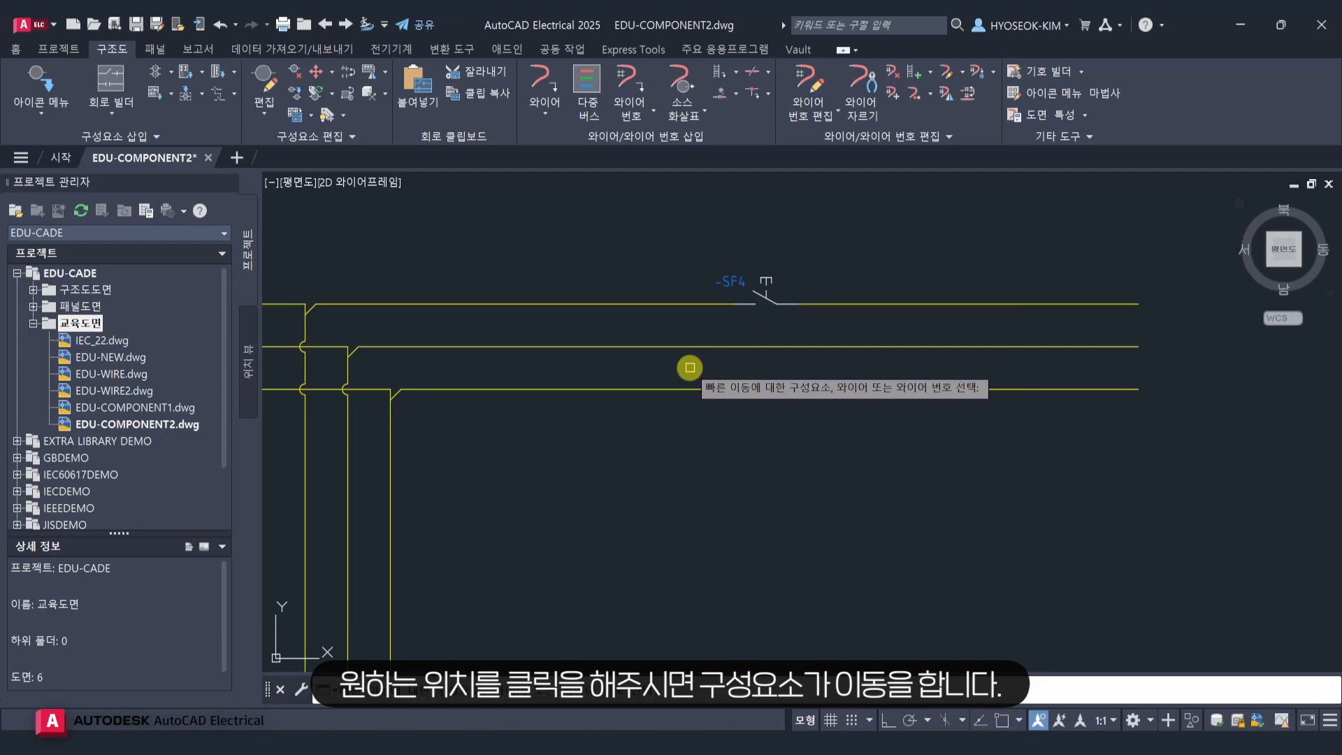
Scoot the uppermost horizontal wire upward together with its push button, widening the gap to the wire below.
{"action": "scroll", "coordinate": [690, 367], "scroll_direction": "down", "scroll_amount": 2}
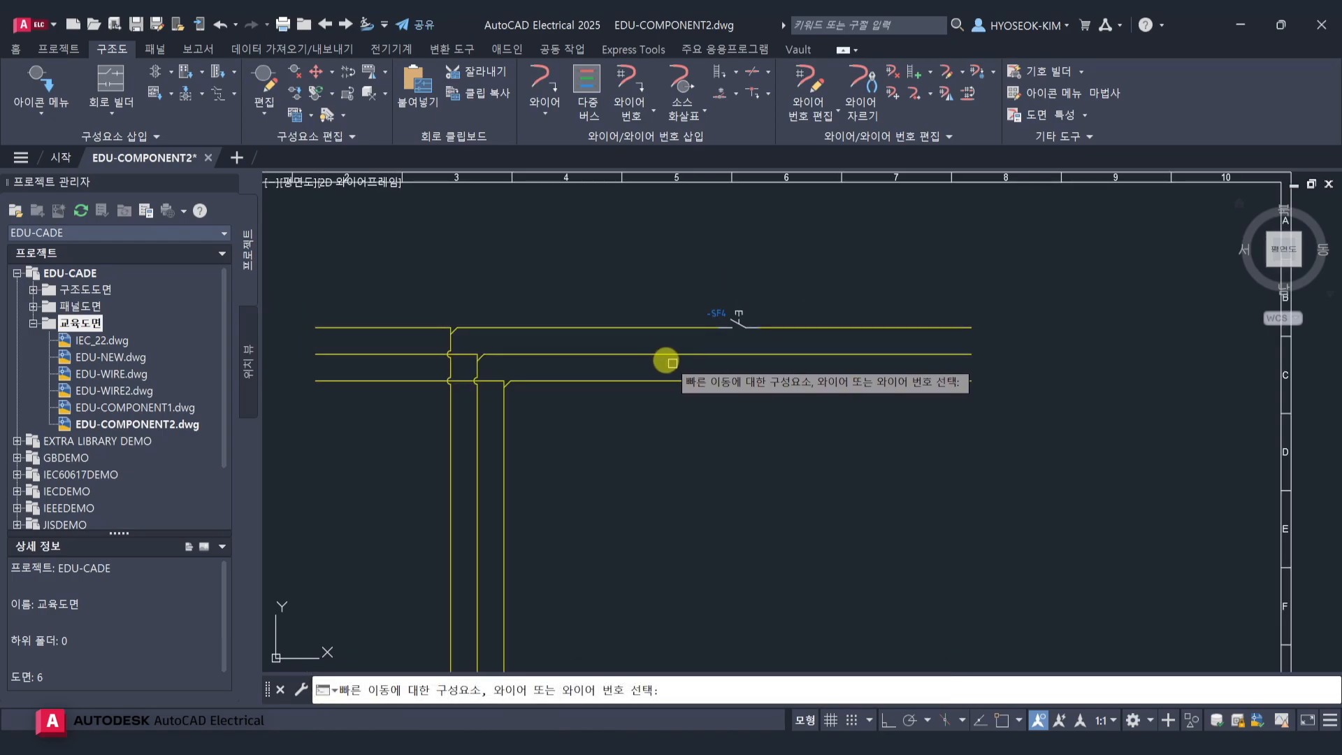
{"action": "left_click", "coordinate": [601, 328]}
{"action": "left_click", "coordinate": [603, 274]}
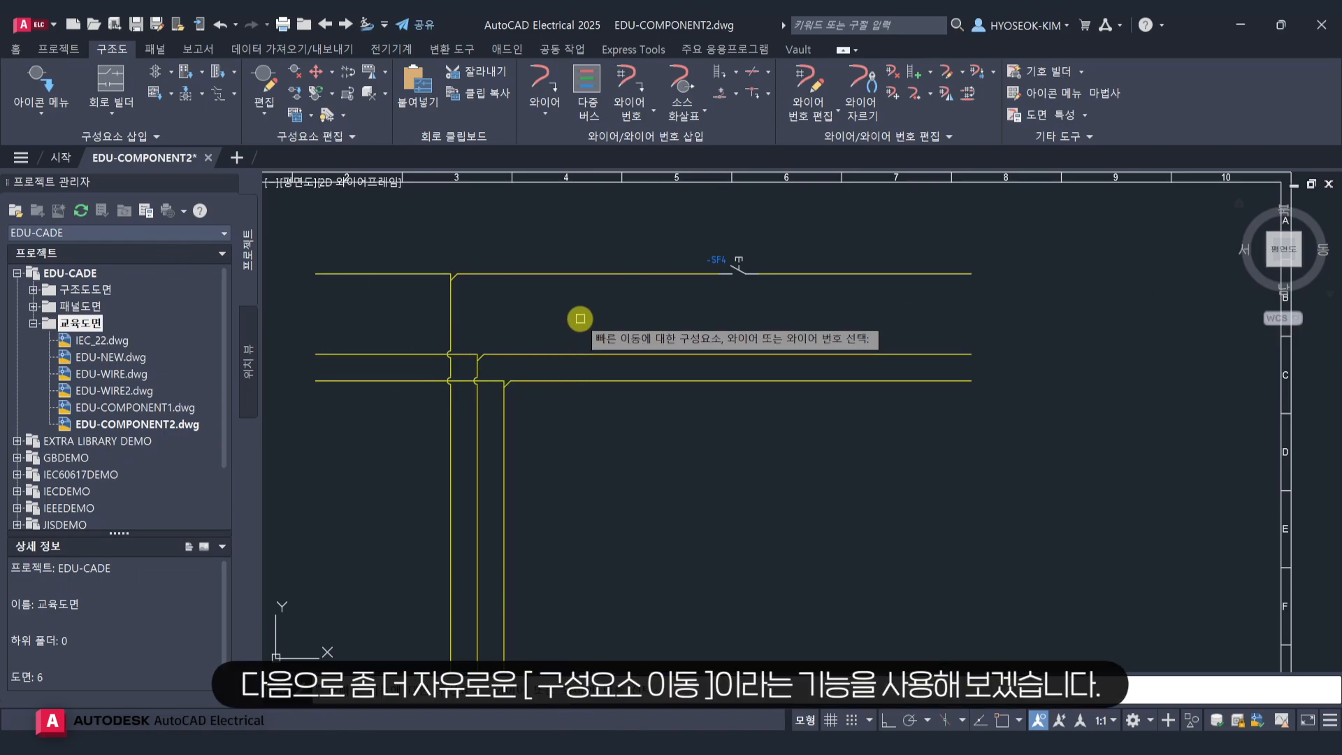
{"action": "left_click", "coordinate": [580, 318]}
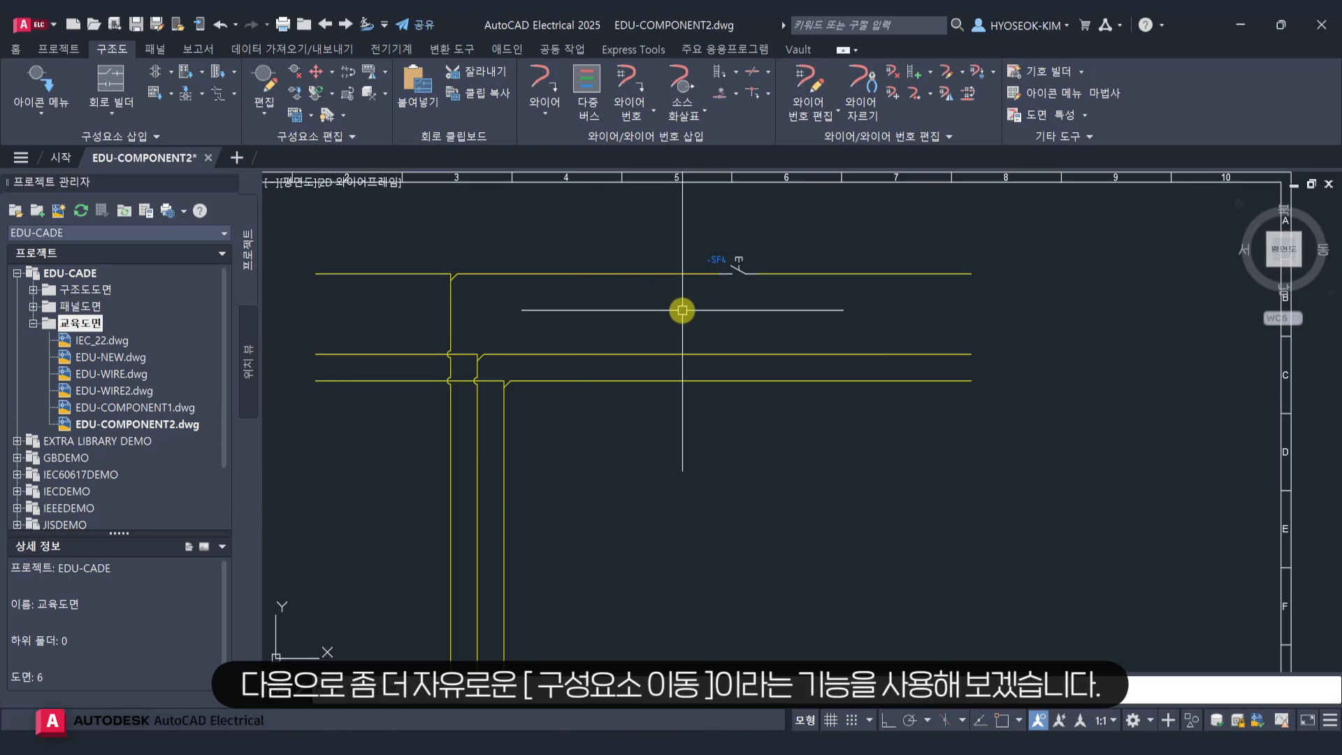
Use Move Component (구성요소 이동) to relocate push button -SF4 onto the second horizontal wire.
{"action": "left_click", "coordinate": [333, 73]}
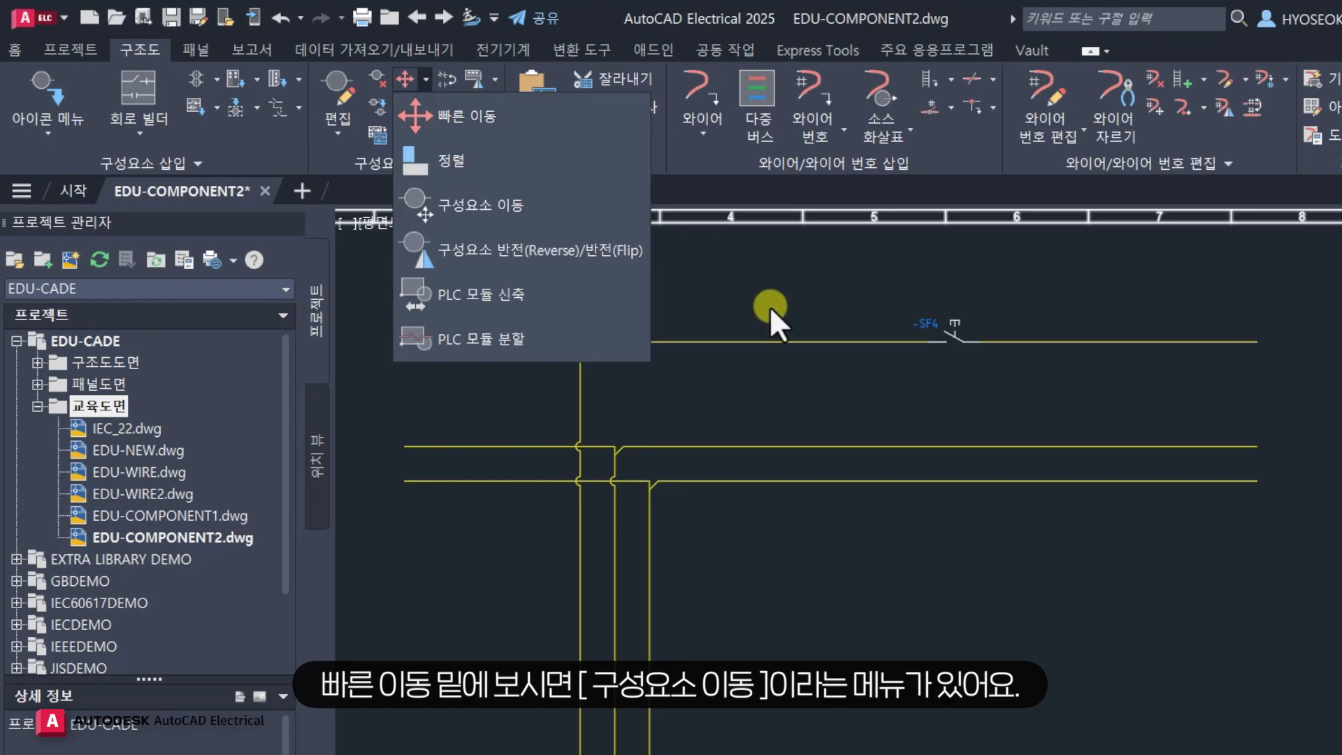
{"action": "left_click", "coordinate": [610, 207]}
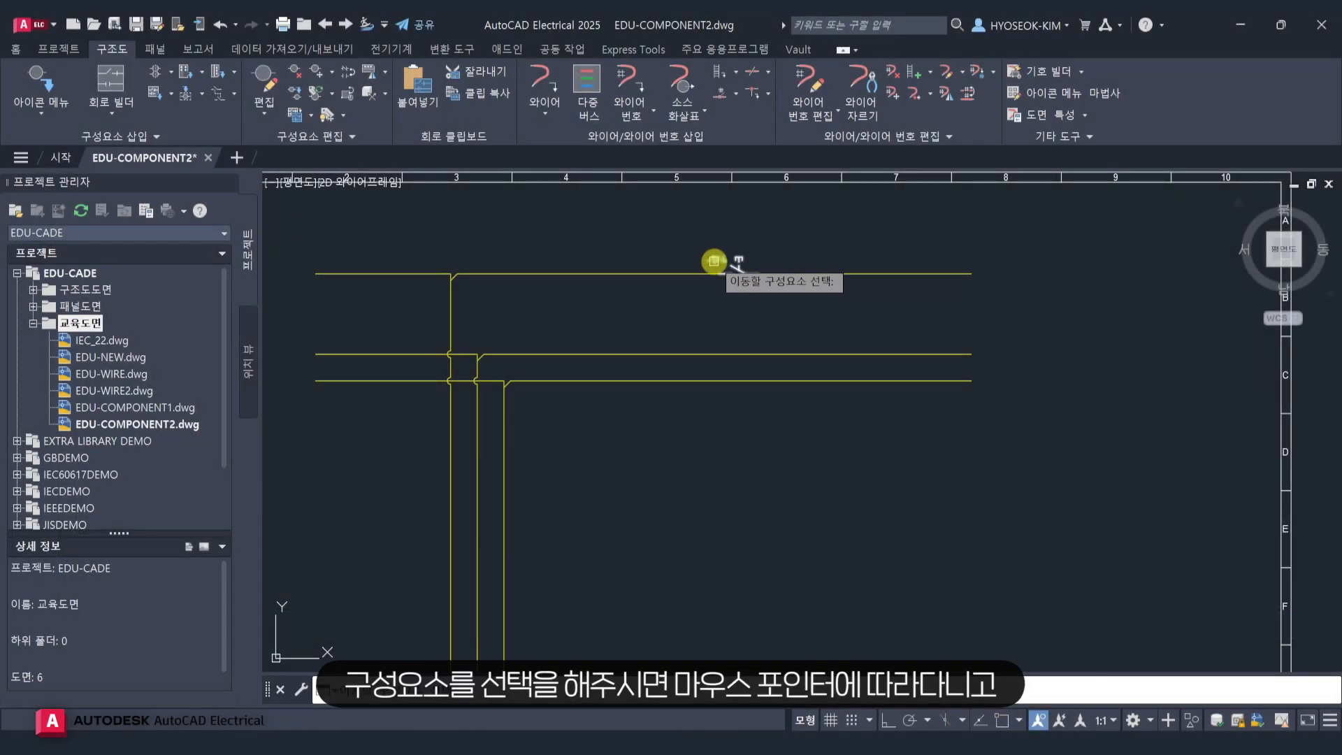
{"action": "left_click", "coordinate": [713, 261]}
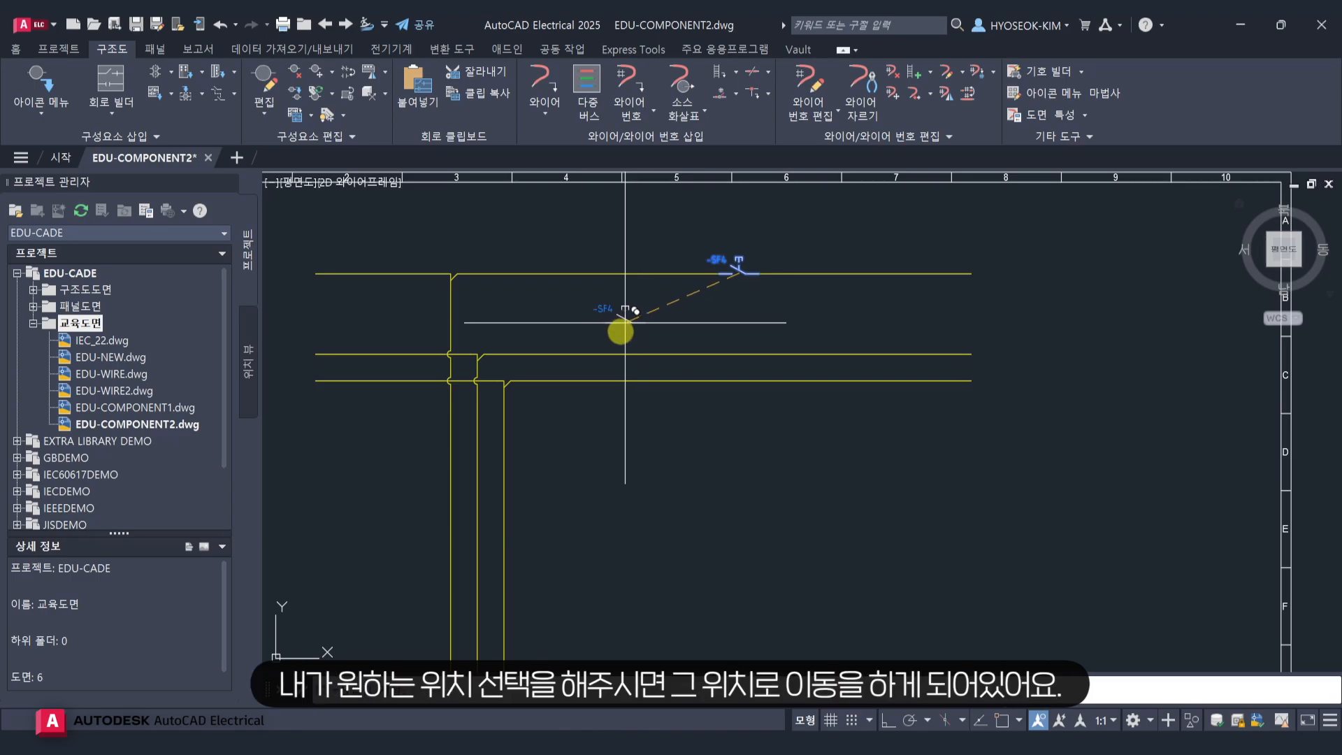
{"action": "left_click", "coordinate": [617, 354]}
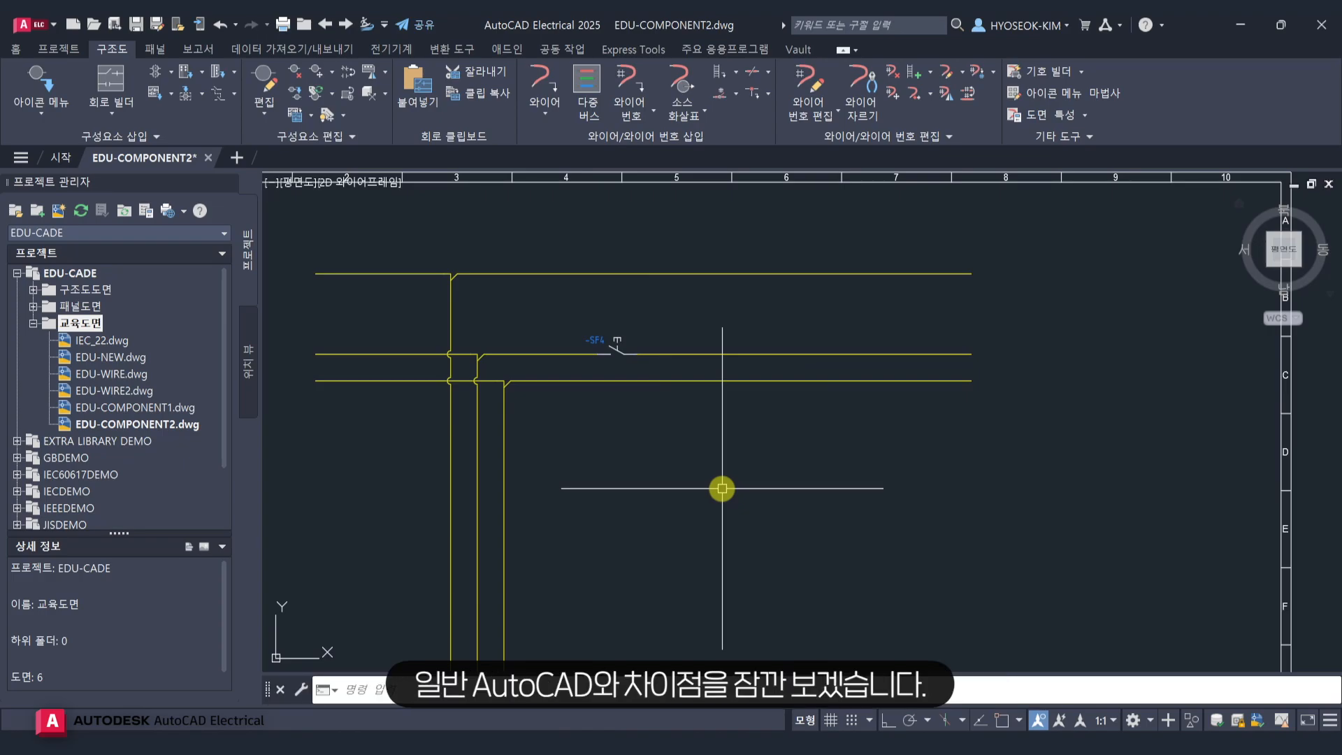
Try the standard MOVE command on push button -SF4, shifting it right along its wire from its left endpoint with object snap and Ortho on.
{"action": "type", "text": "MOVE"}
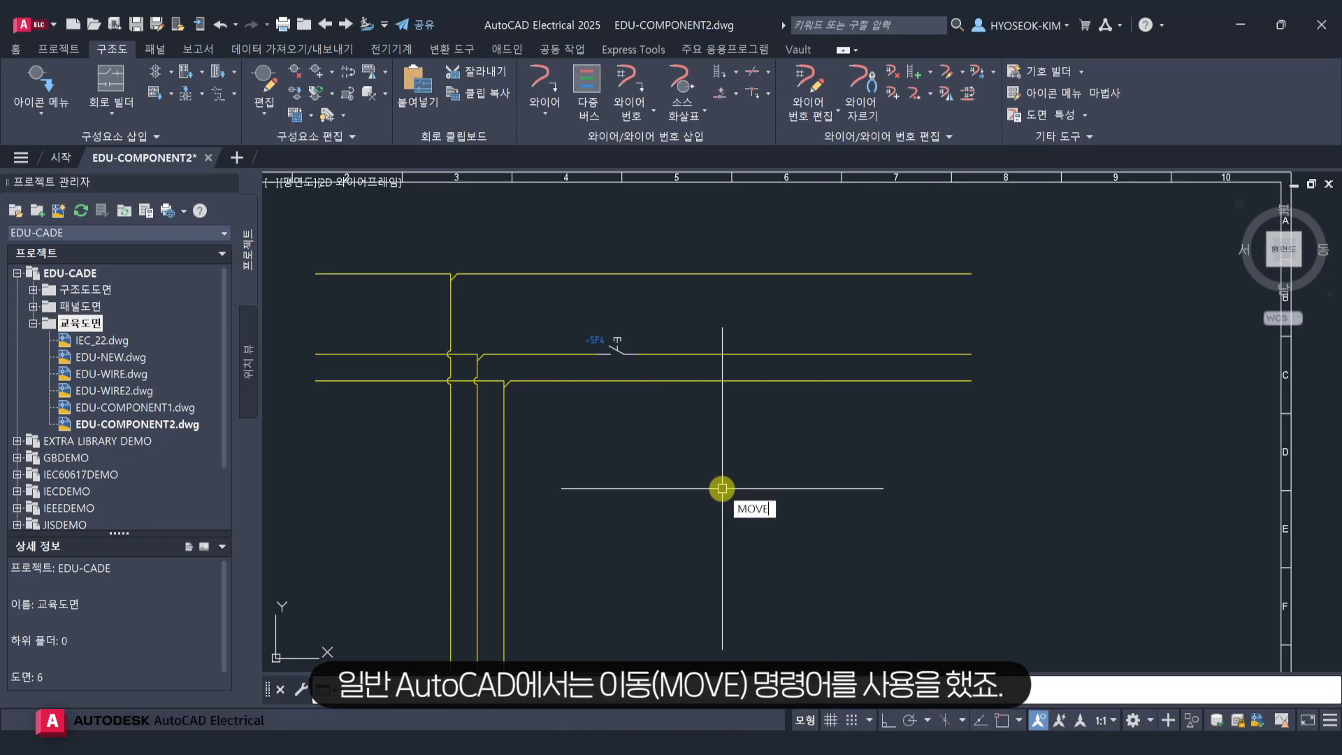
{"action": "key", "text": "Return"}
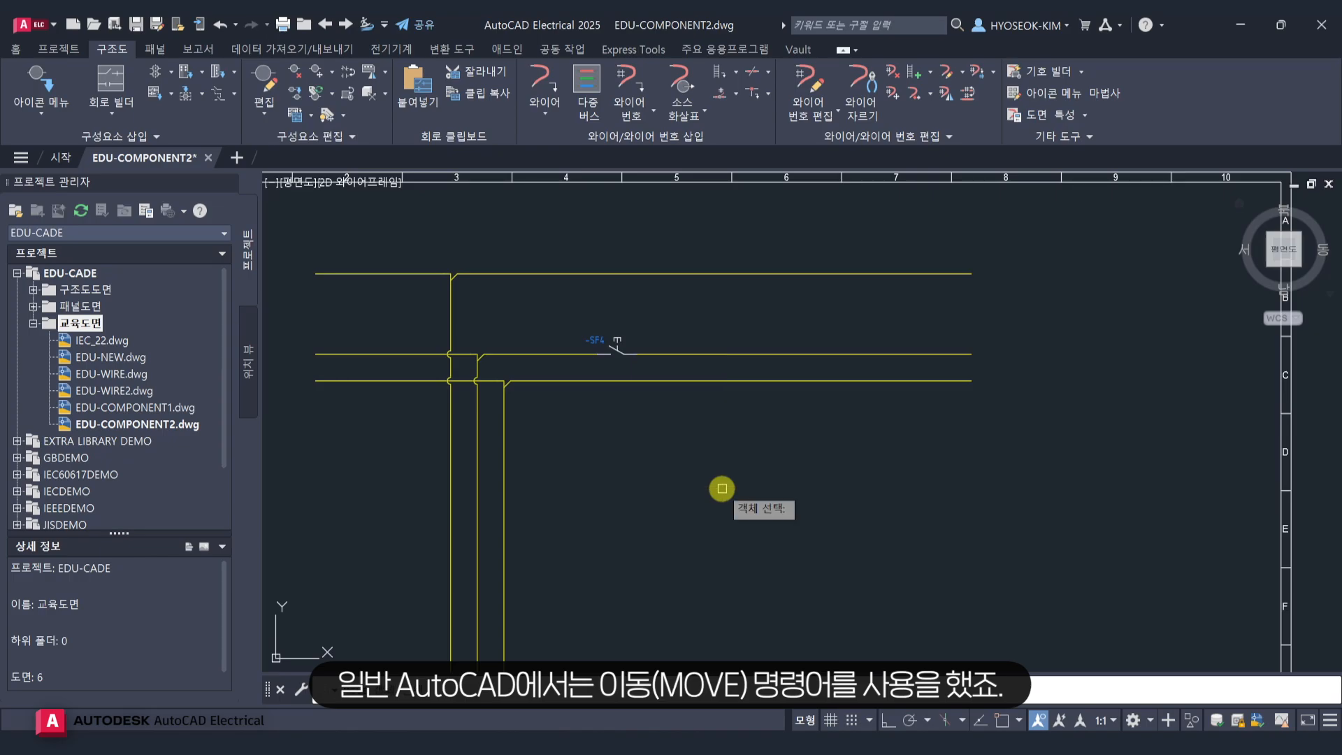
{"action": "left_click", "coordinate": [618, 343]}
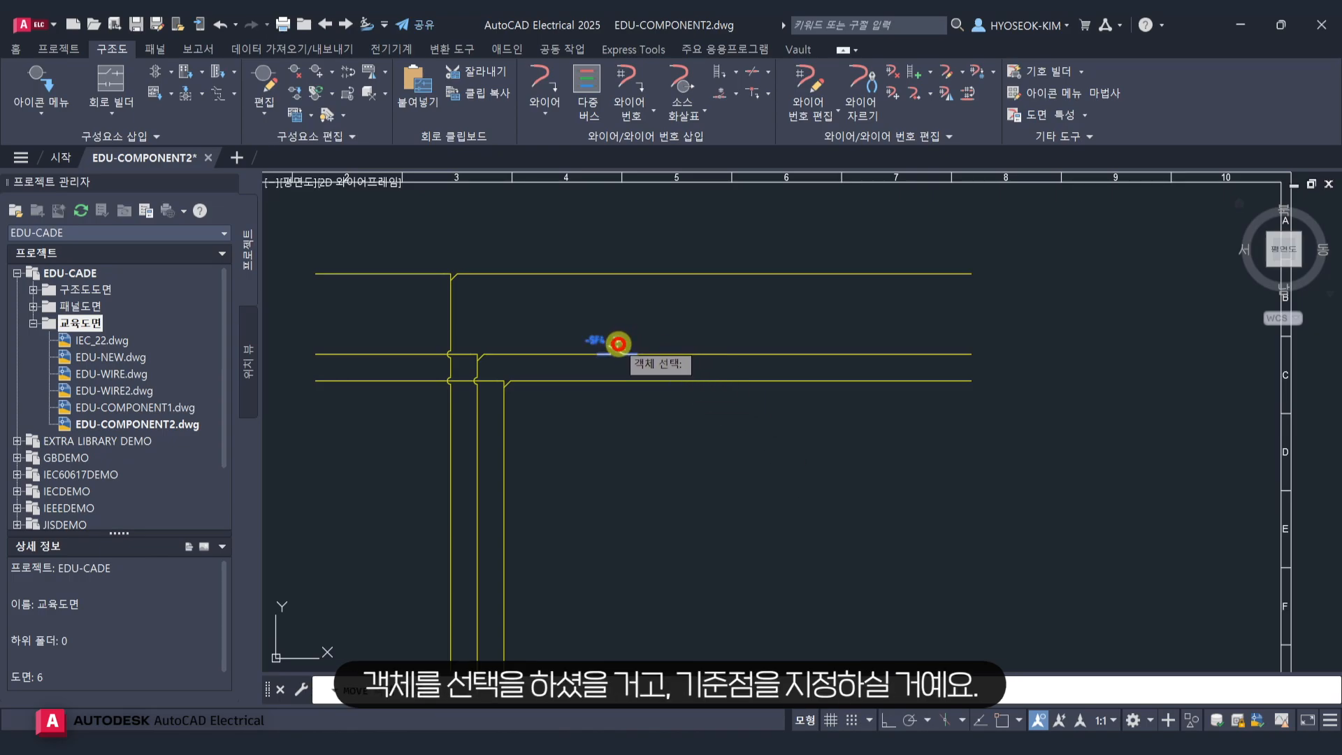
{"action": "key", "text": "Return"}
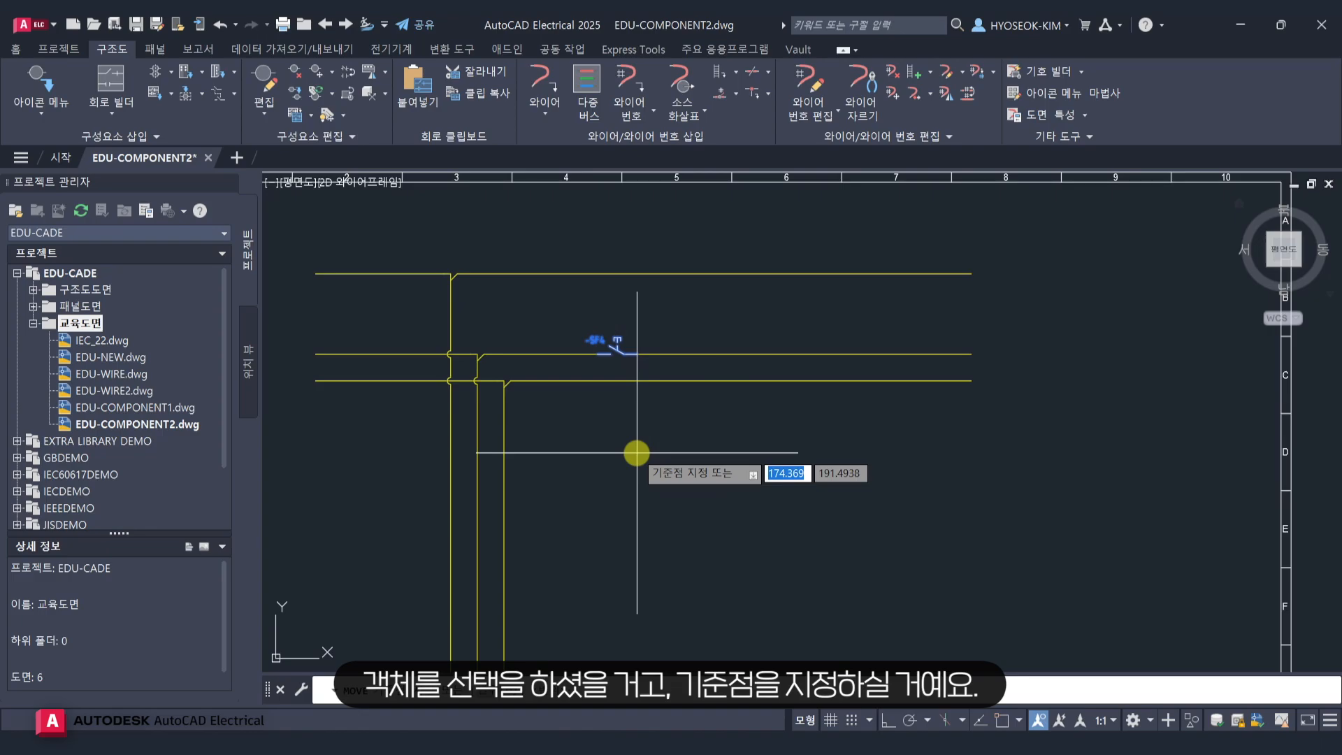
{"action": "scroll", "coordinate": [623, 425], "scroll_direction": "up", "scroll_amount": 2}
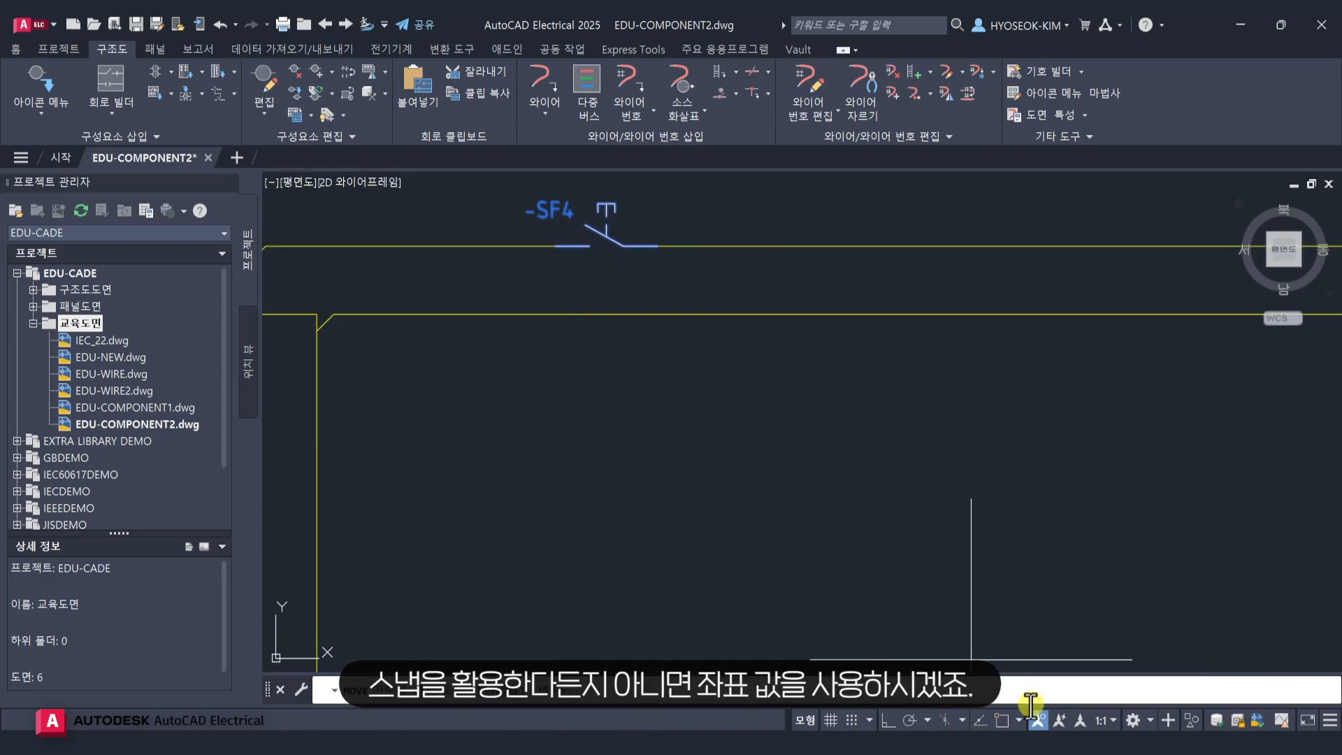
{"action": "left_click", "coordinate": [1019, 720]}
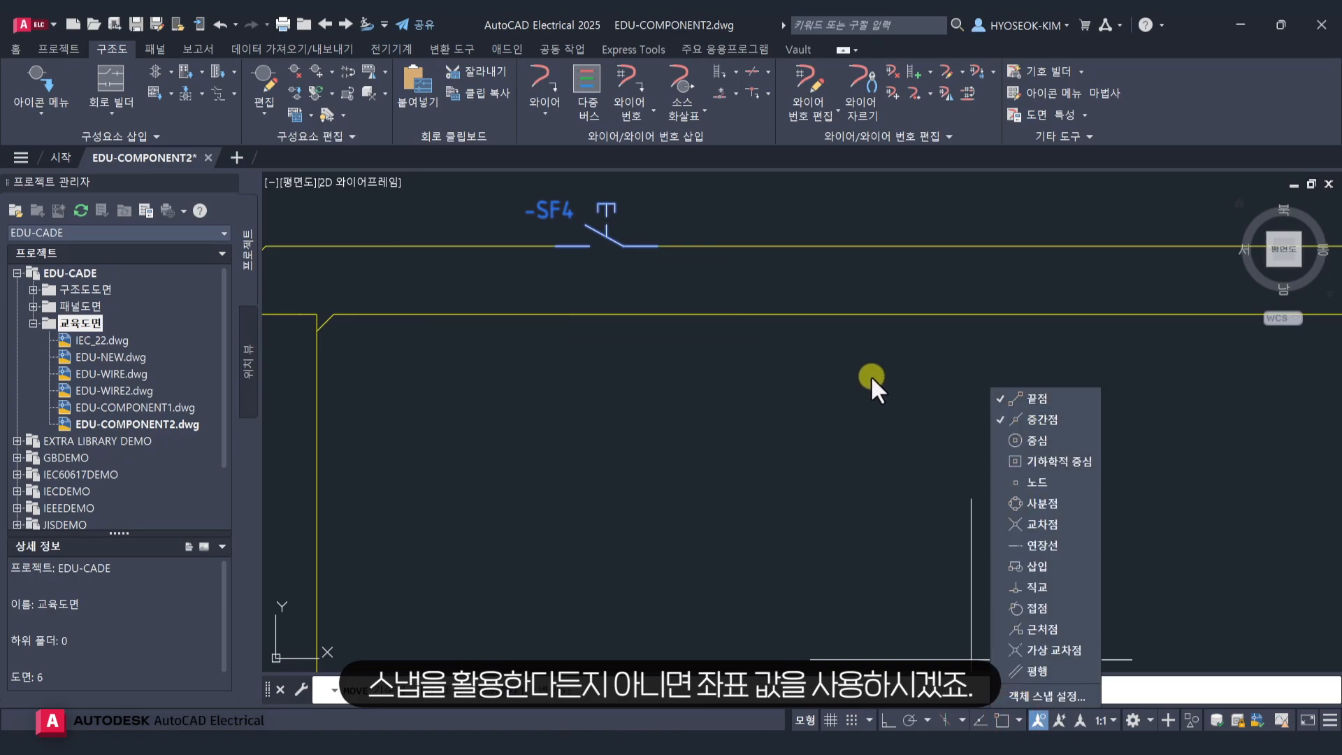
{"action": "left_click", "coordinate": [1000, 720]}
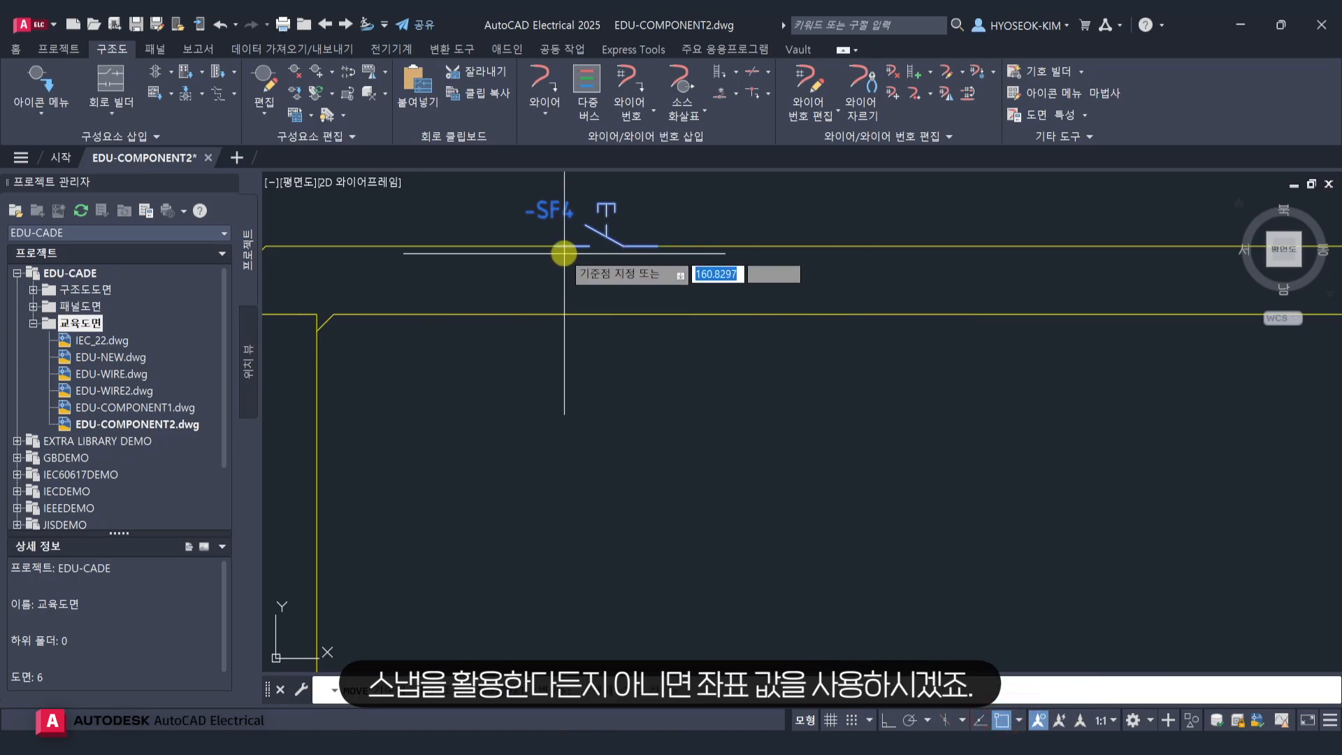
{"action": "left_click", "coordinate": [555, 246]}
{"action": "mouse_move", "coordinate": [581, 304]}
{"action": "middle_mouse_down"}
{"action": "mouse_move", "coordinate": [614, 305]}
{"action": "mouse_move", "coordinate": [539, 401]}
{"action": "middle_mouse_up"}
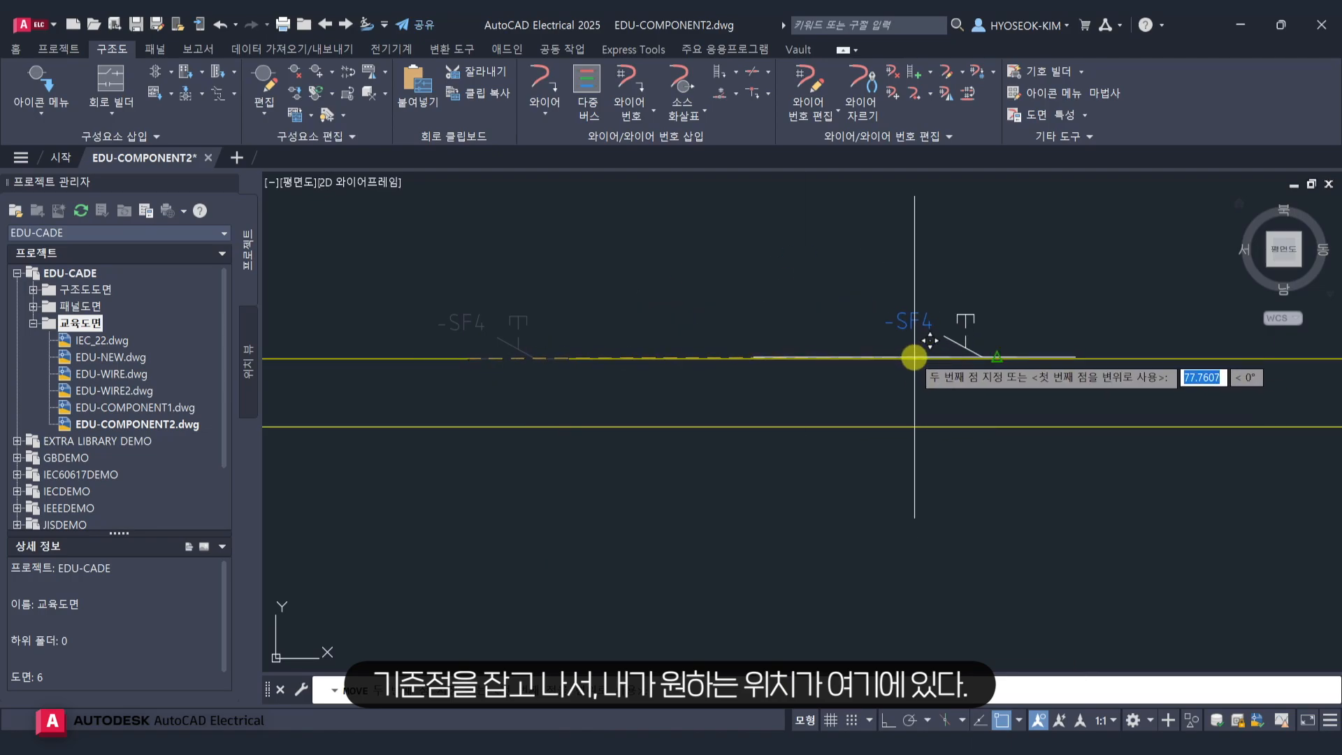
{"action": "key", "text": "F8"}
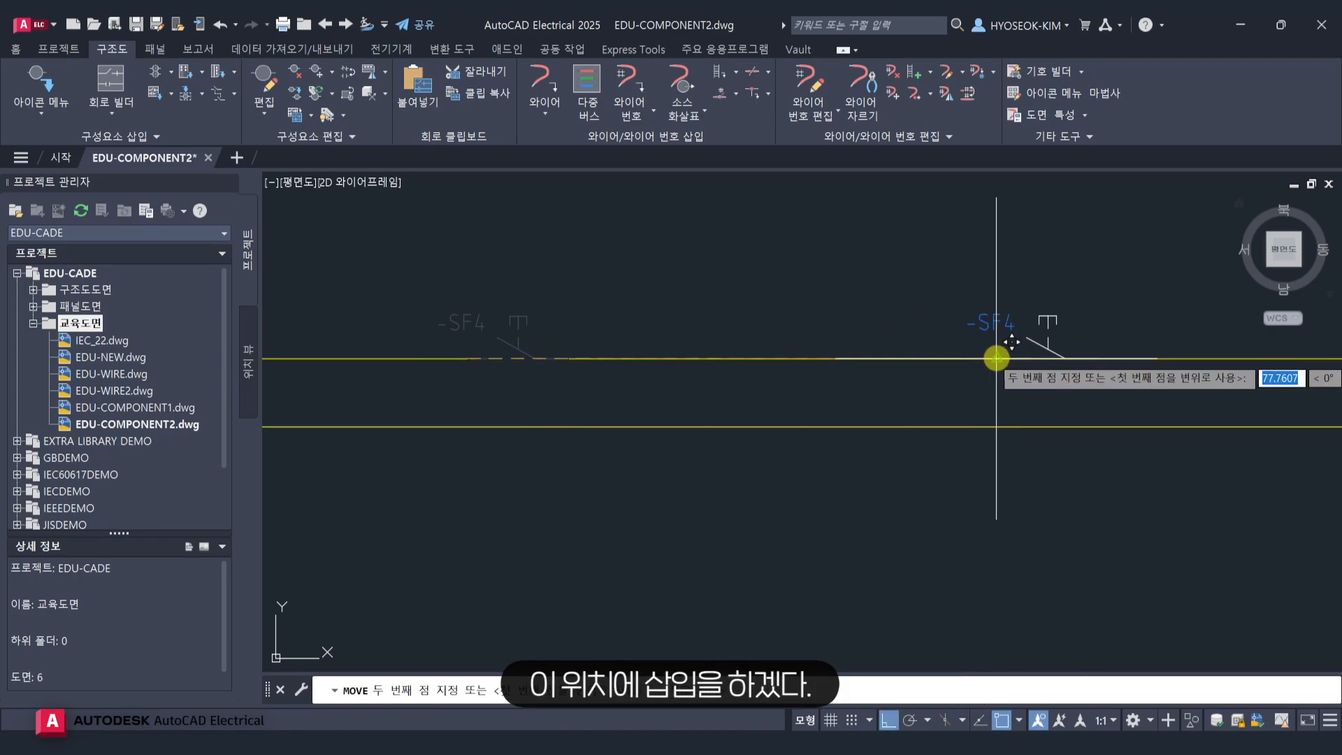
{"action": "left_click", "coordinate": [1011, 359]}
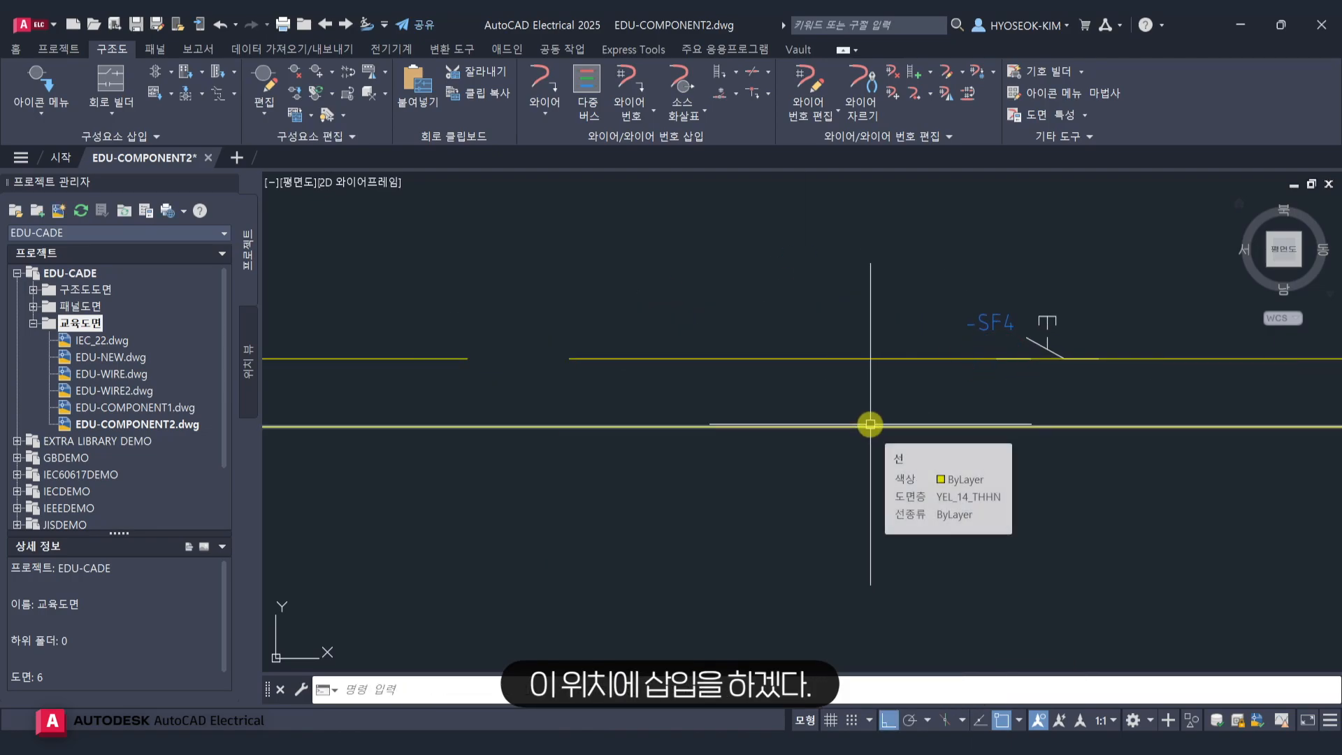
{"action": "scroll", "coordinate": [1093, 400], "scroll_direction": "up", "scroll_amount": 3}
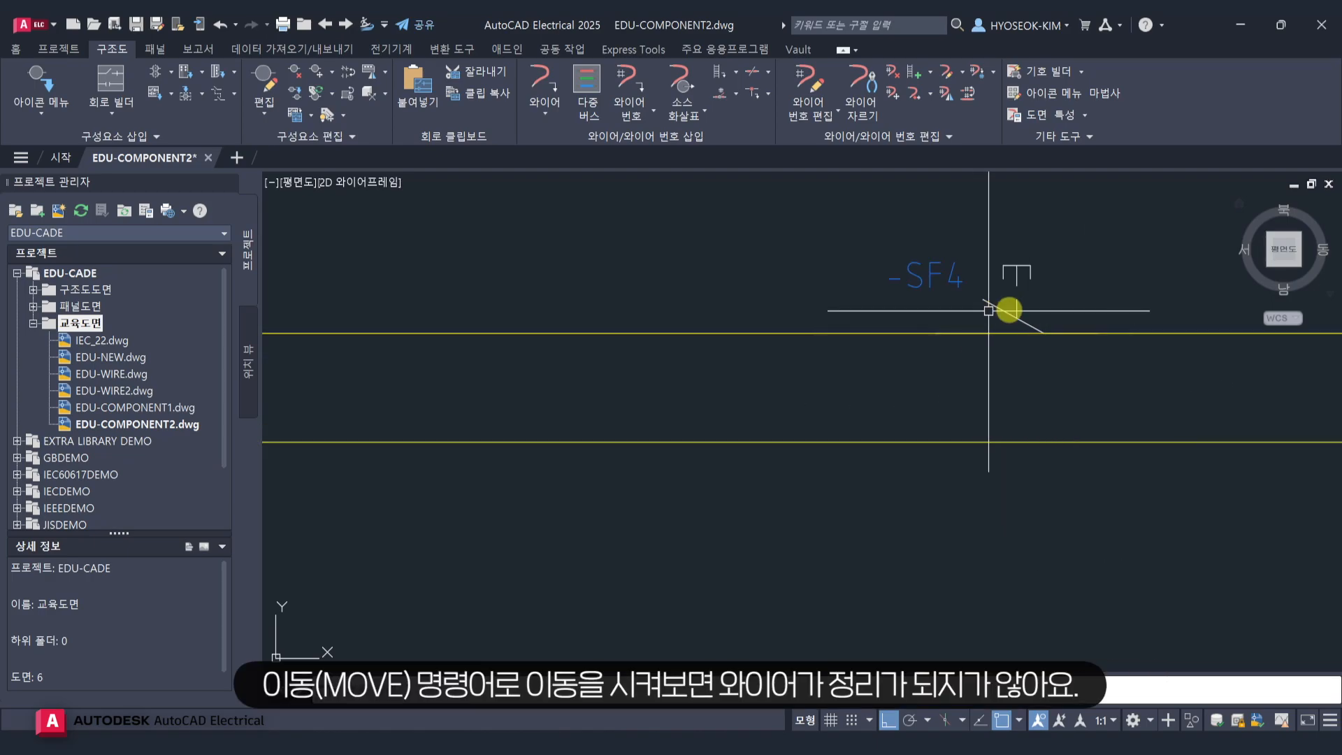
{"action": "scroll", "coordinate": [909, 412], "scroll_direction": "down", "scroll_amount": 2}
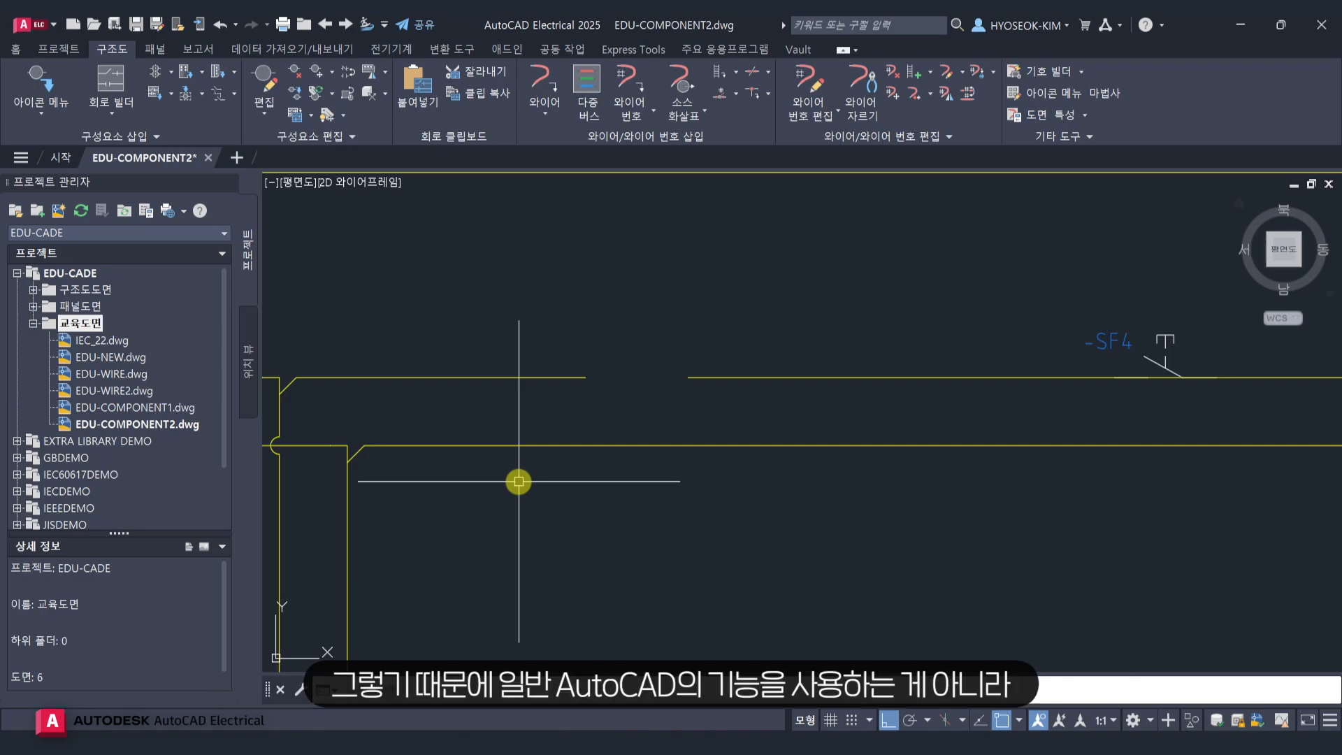
{"action": "scroll", "coordinate": [519, 481], "scroll_direction": "down", "scroll_amount": 1}
{"action": "scroll", "coordinate": [518, 481], "scroll_direction": "down", "scroll_amount": 3}
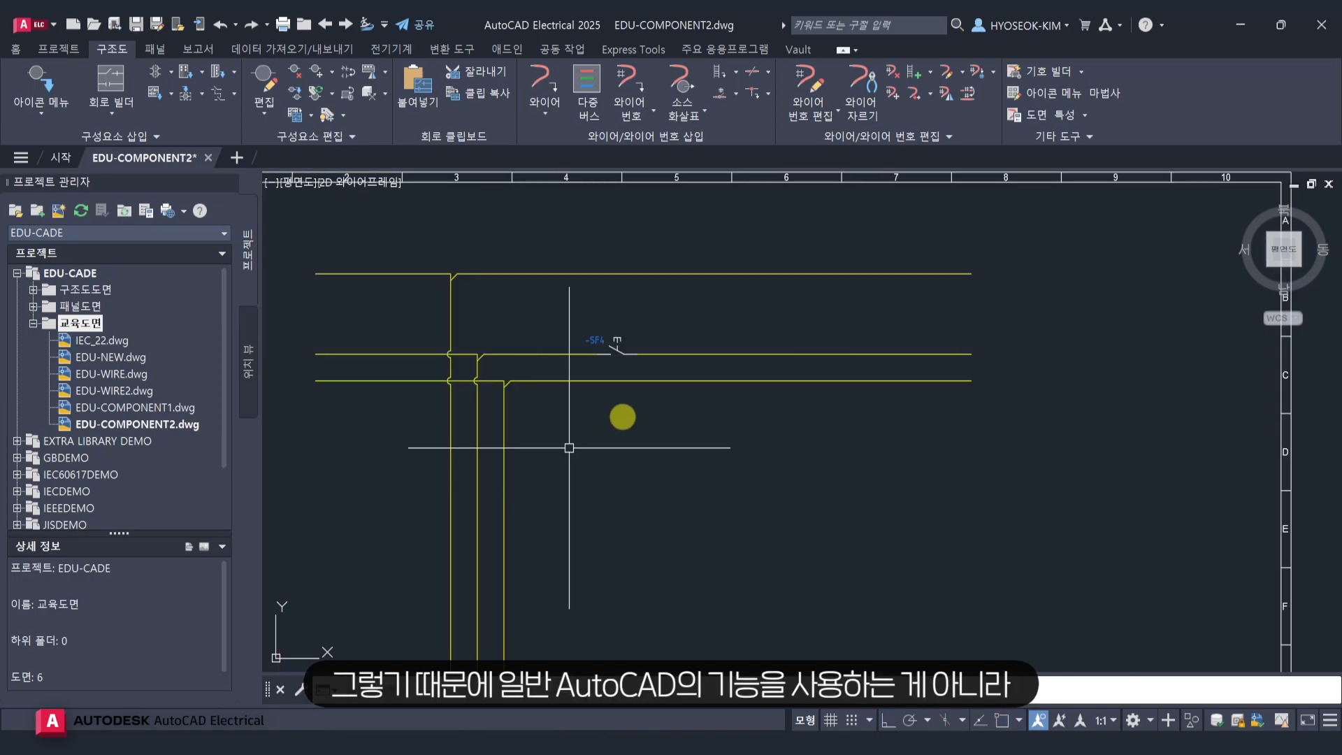
Use Move Component (구성요소 이동) to shift push button -SF4 further right along the second horizontal wire.
{"action": "scroll", "coordinate": [638, 372], "scroll_direction": "up", "scroll_amount": 2}
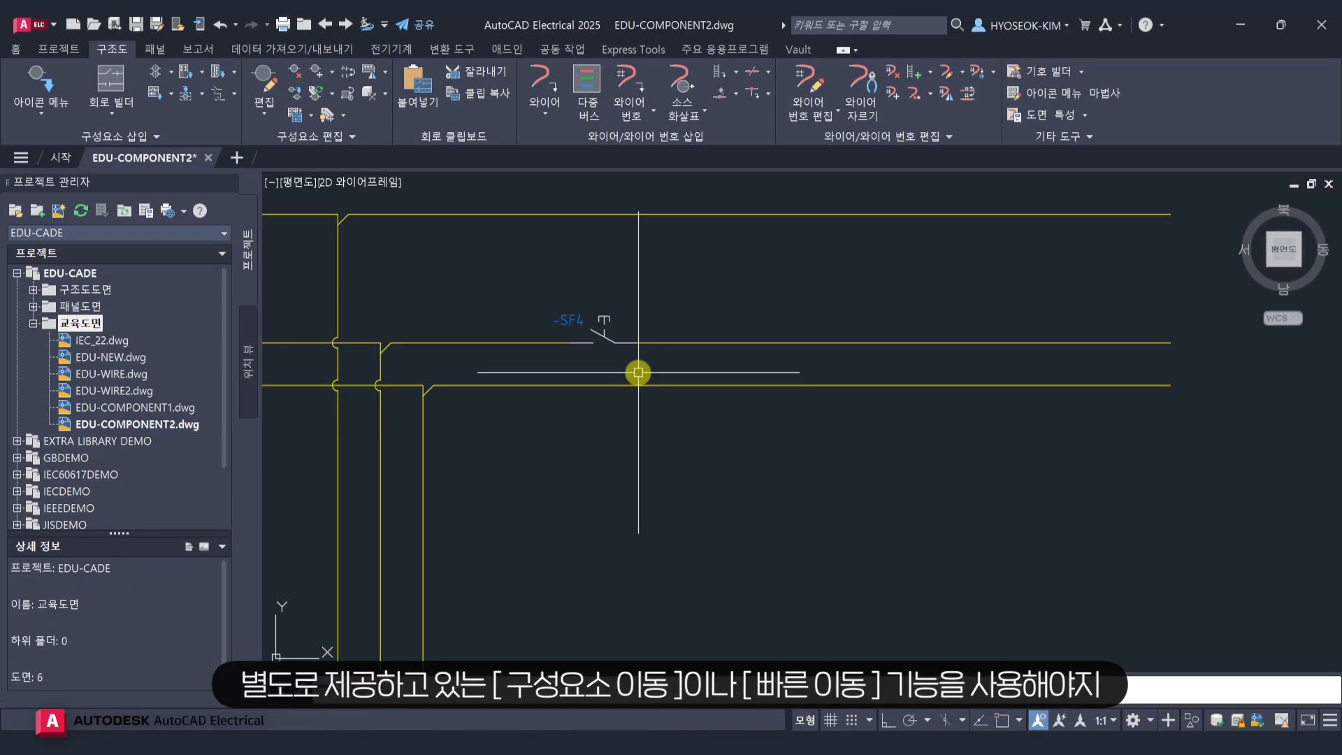
{"action": "left_click", "coordinate": [333, 73]}
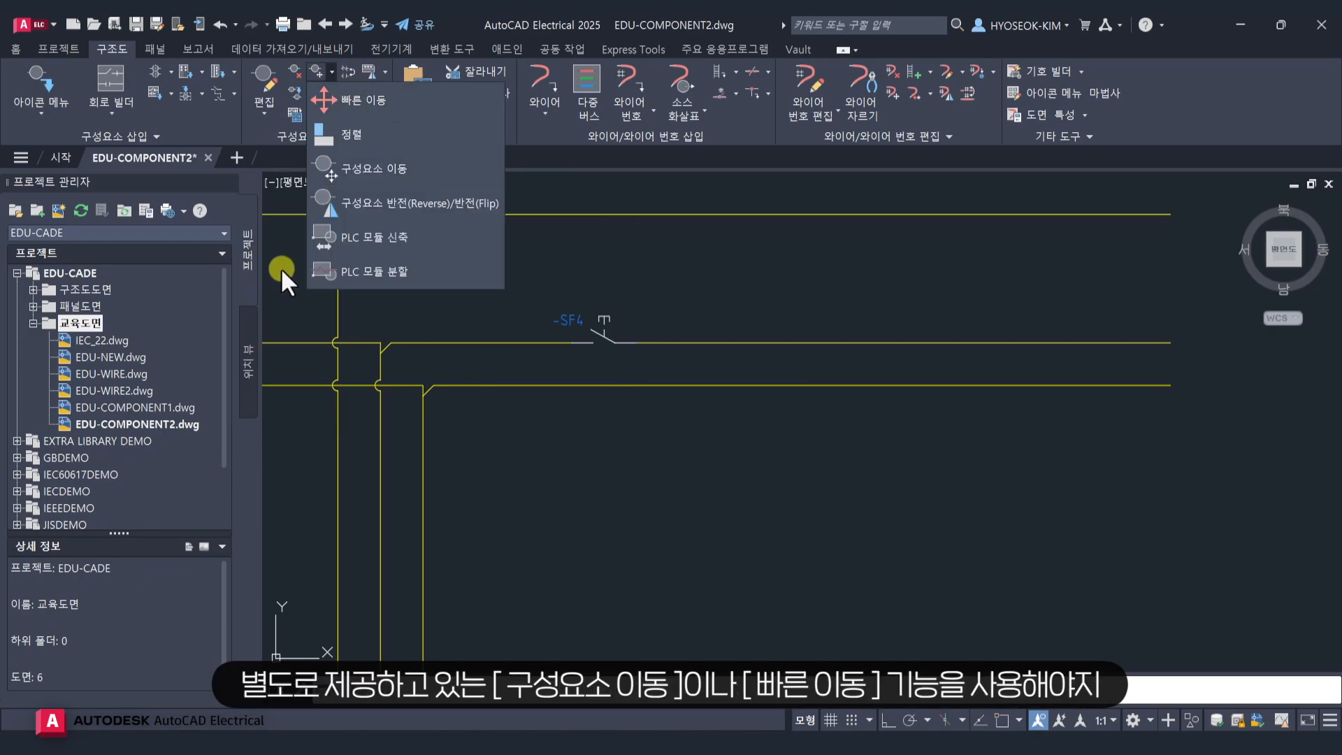
{"action": "left_click", "coordinate": [348, 174]}
{"action": "left_click", "coordinate": [597, 320]}
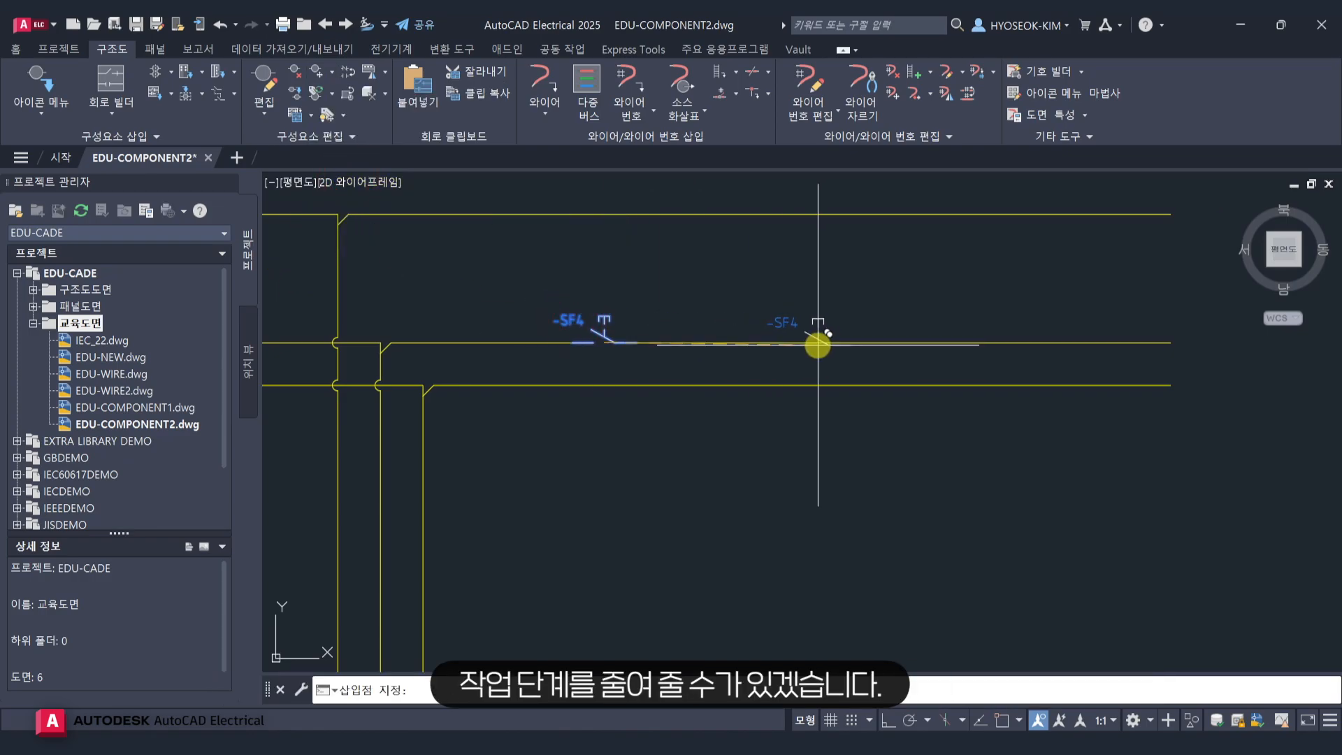
{"action": "left_click", "coordinate": [817, 342]}
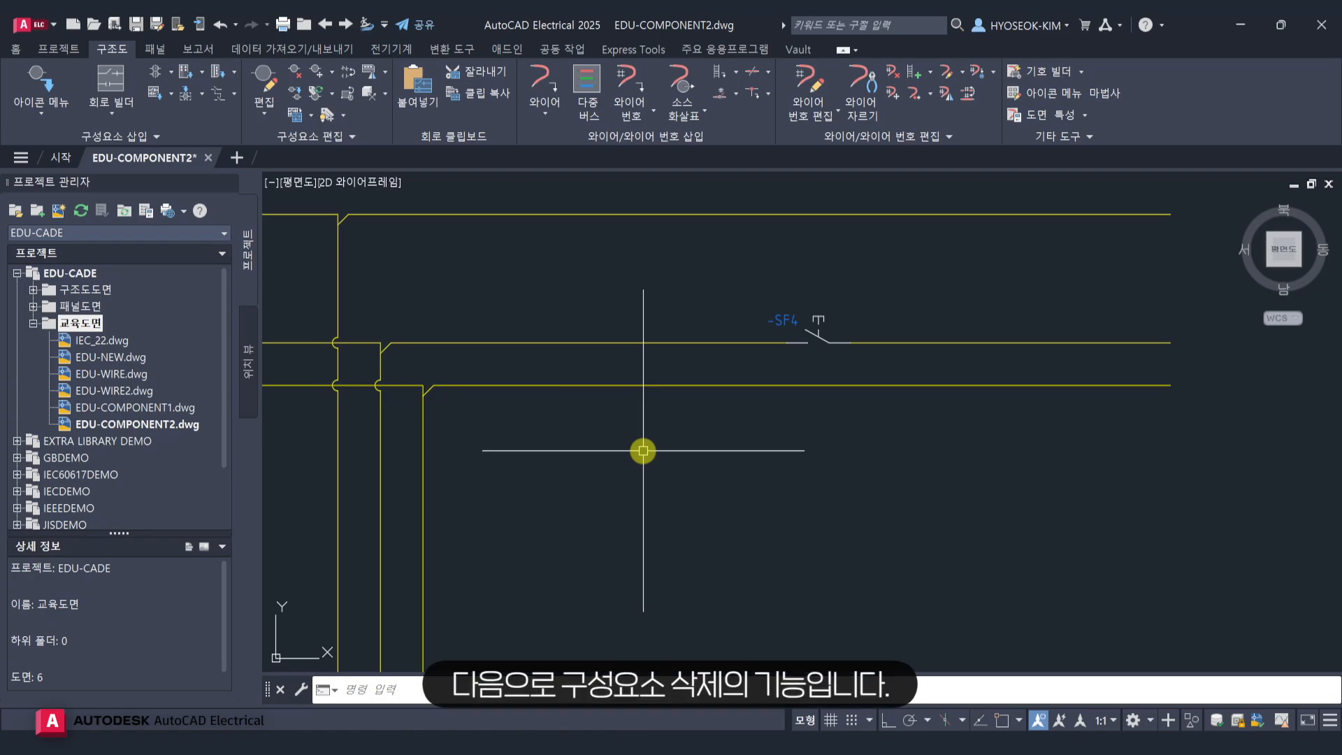
Insert a momentary normally open push button on the third horizontal wire, left of -SF4, accepting the default component properties.
{"action": "left_click", "coordinate": [48, 86]}
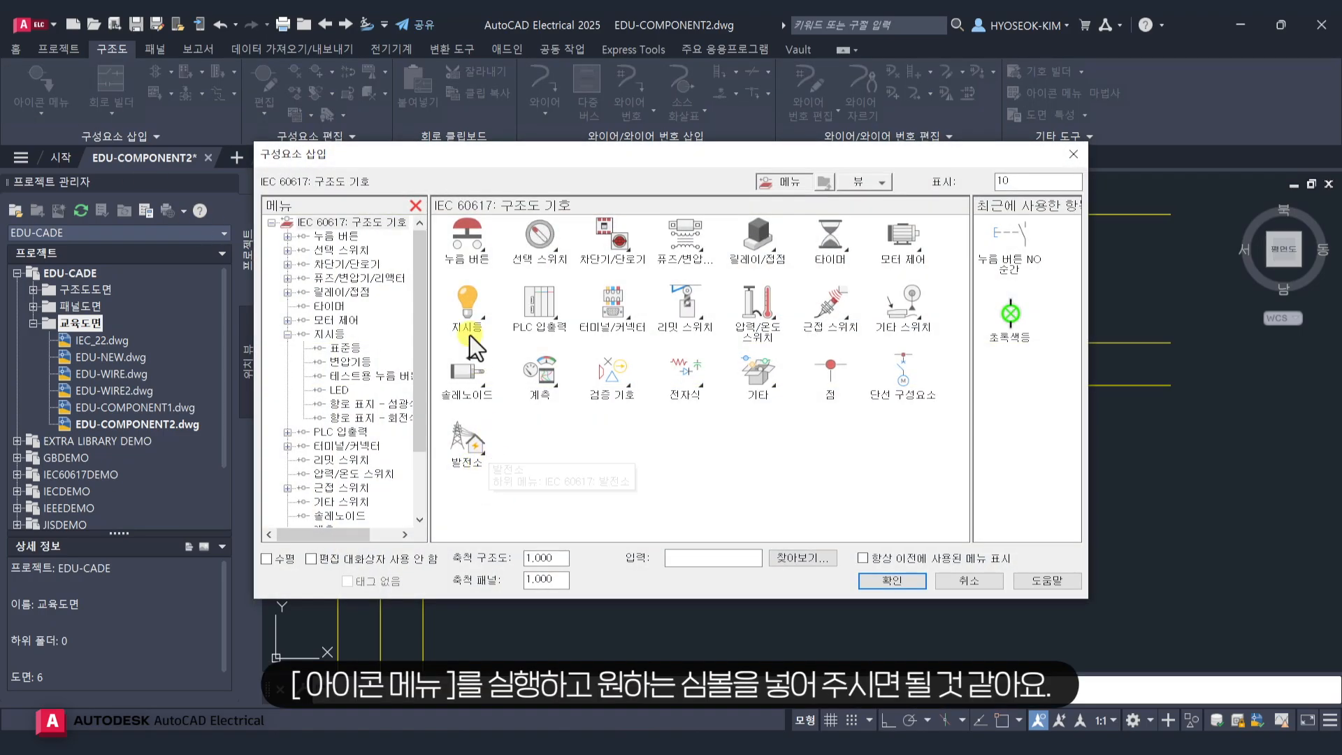
{"action": "left_click", "coordinate": [467, 241]}
{"action": "left_click", "coordinate": [478, 257]}
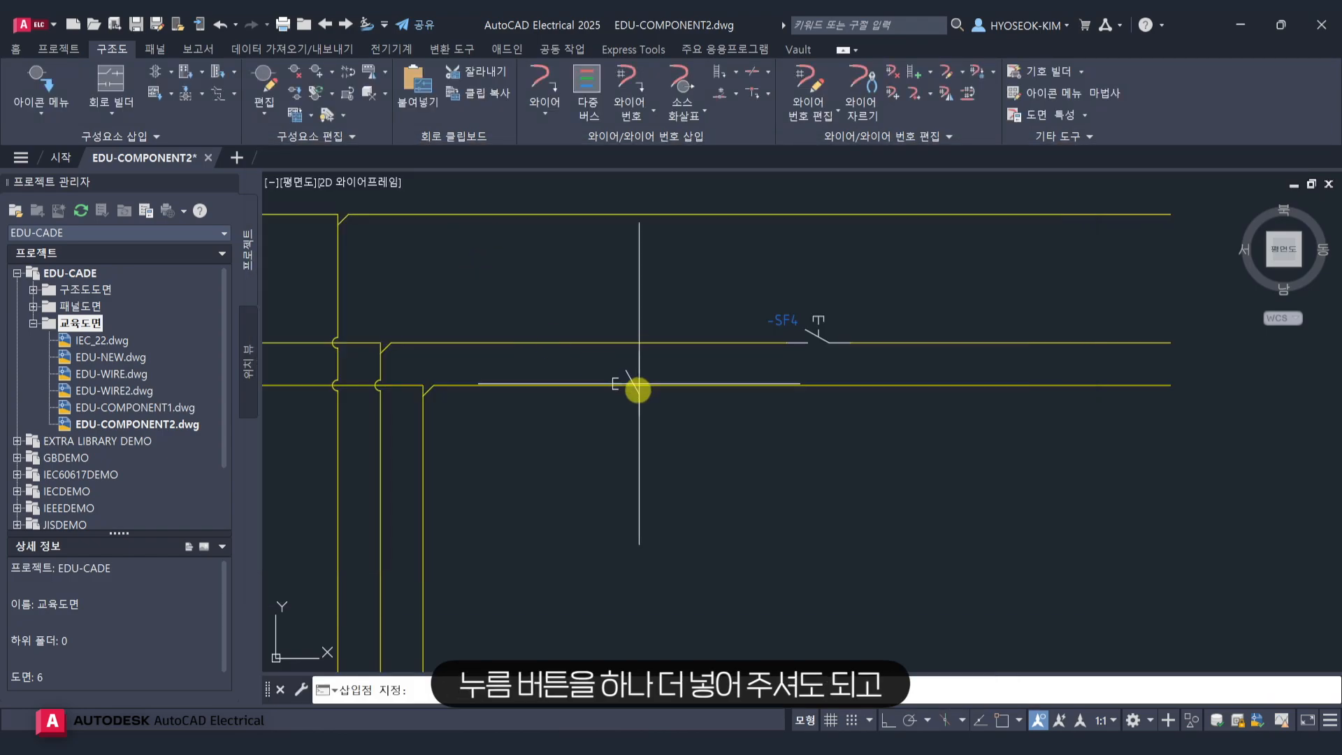
{"action": "left_click", "coordinate": [601, 385]}
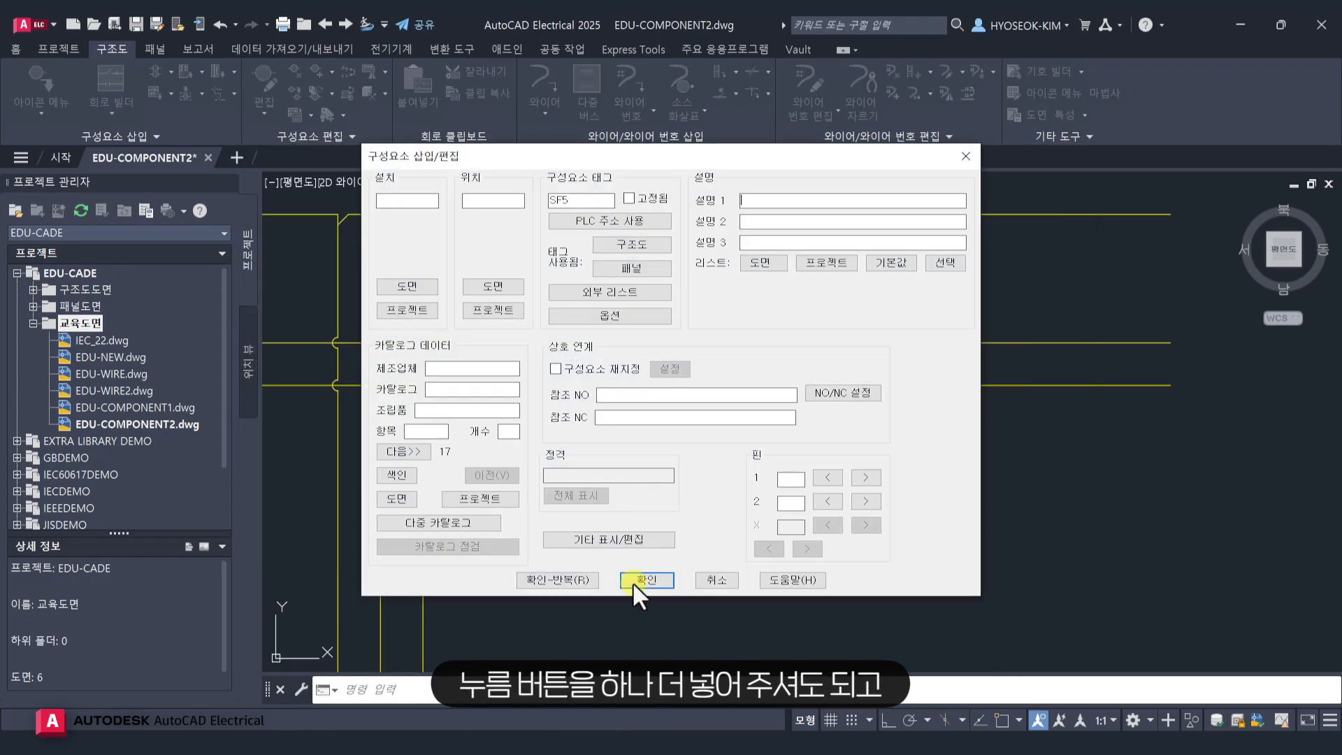
{"action": "left_click", "coordinate": [636, 581]}
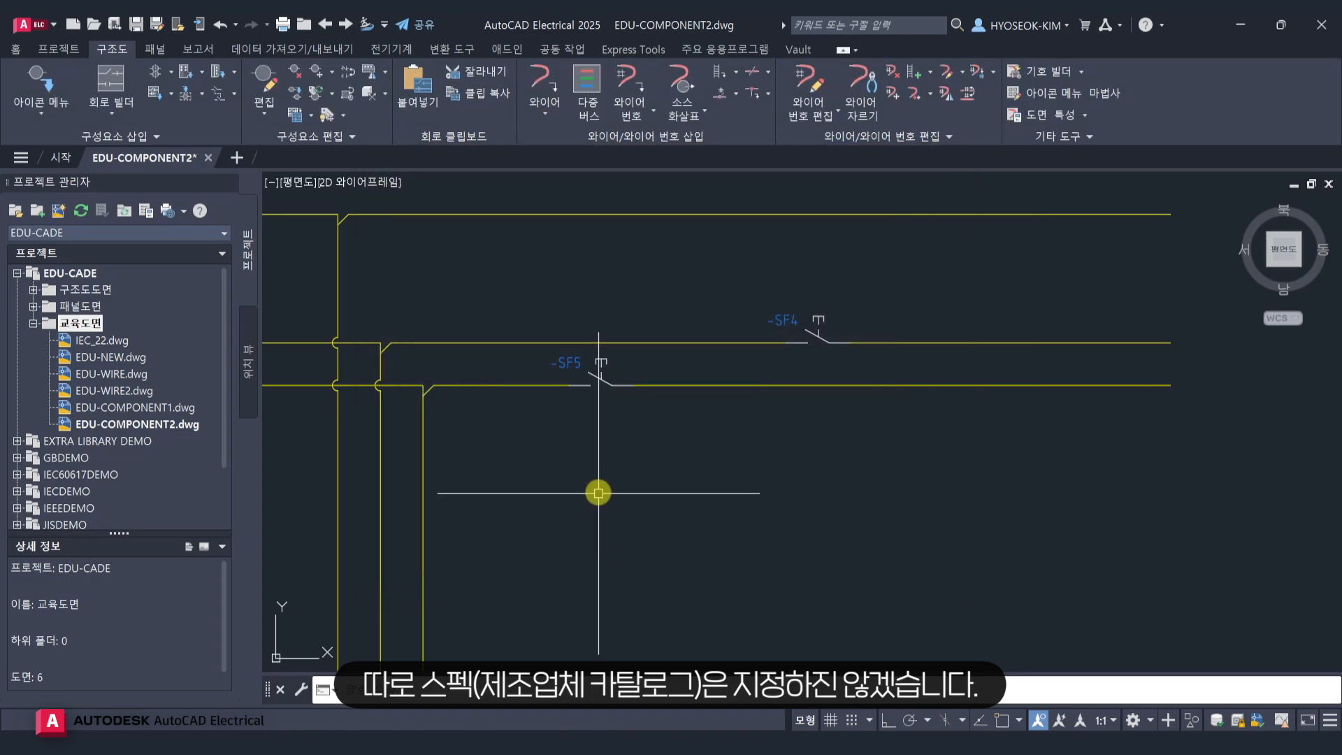
Insert the recently used green light (초록색등) on the uppermost horizontal wire above -SF5, accepting the default component properties.
{"action": "left_click", "coordinate": [44, 85]}
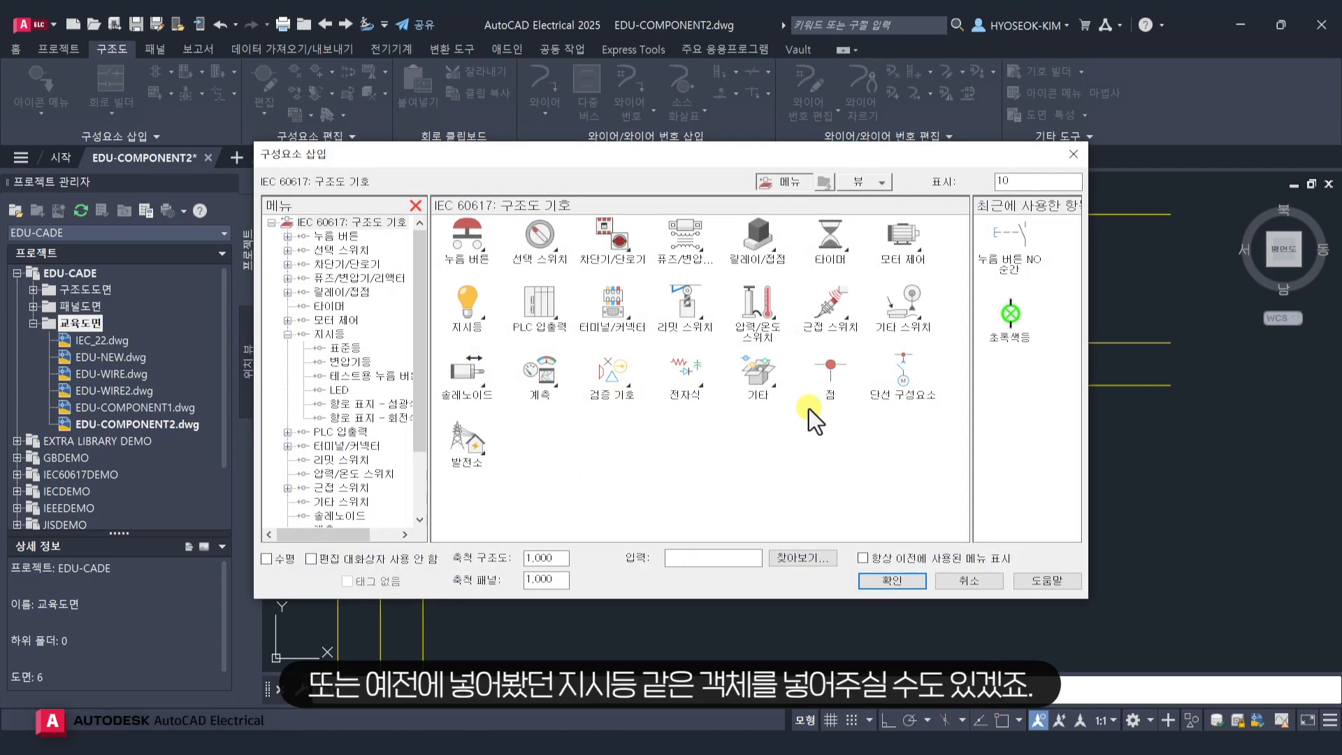
{"action": "left_click", "coordinate": [1010, 318]}
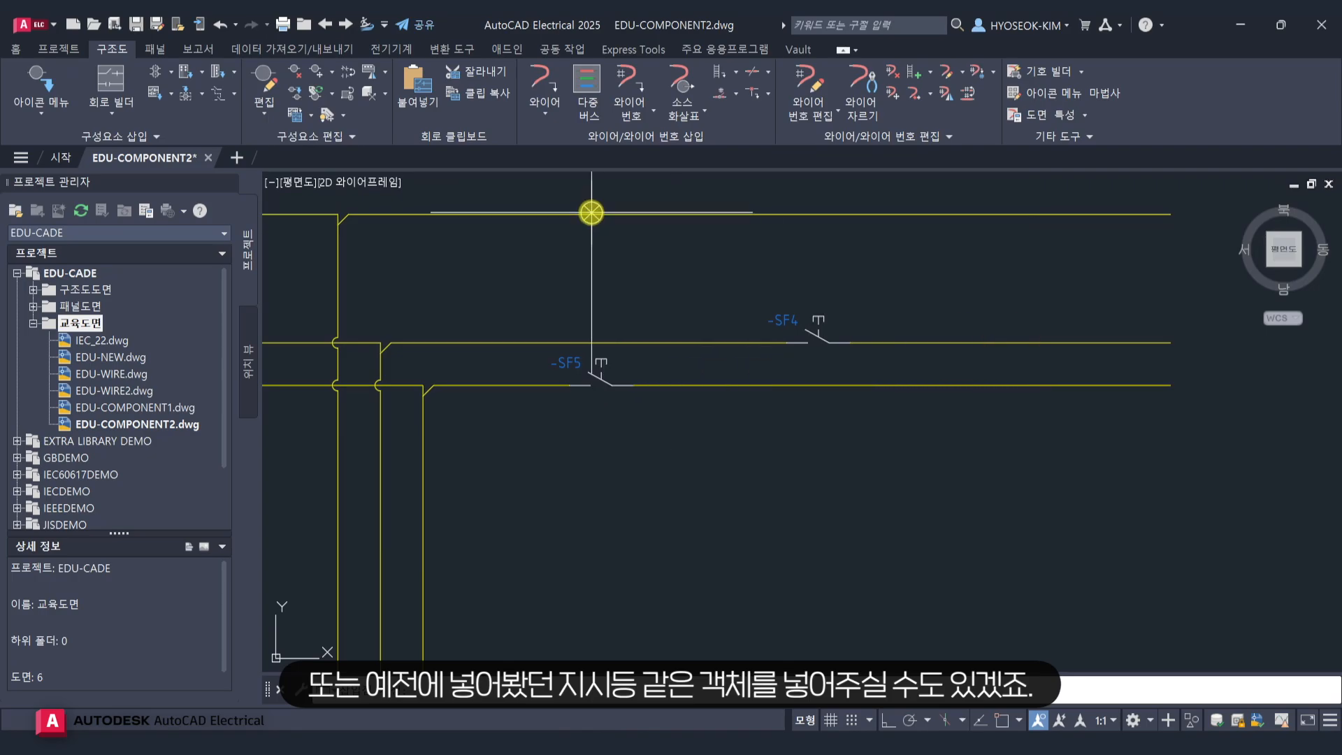
{"action": "left_click", "coordinate": [591, 213]}
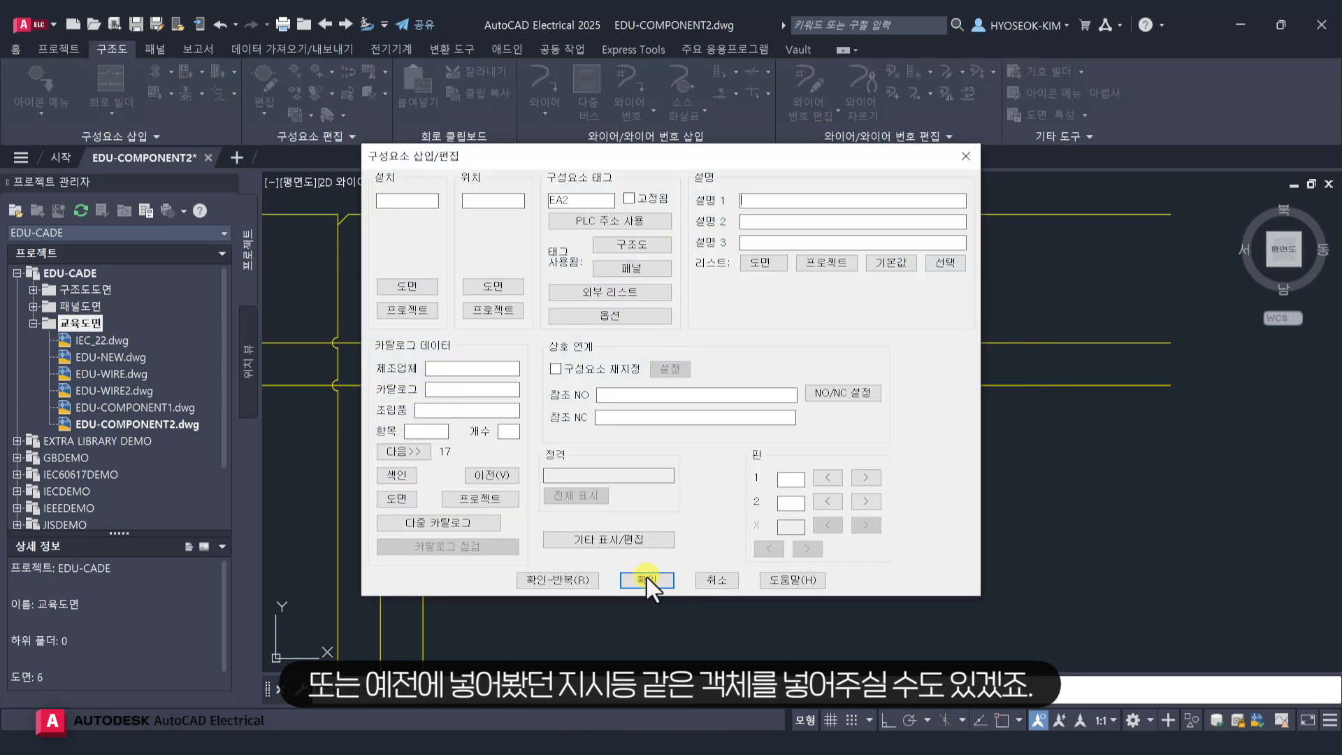
{"action": "left_click", "coordinate": [647, 580]}
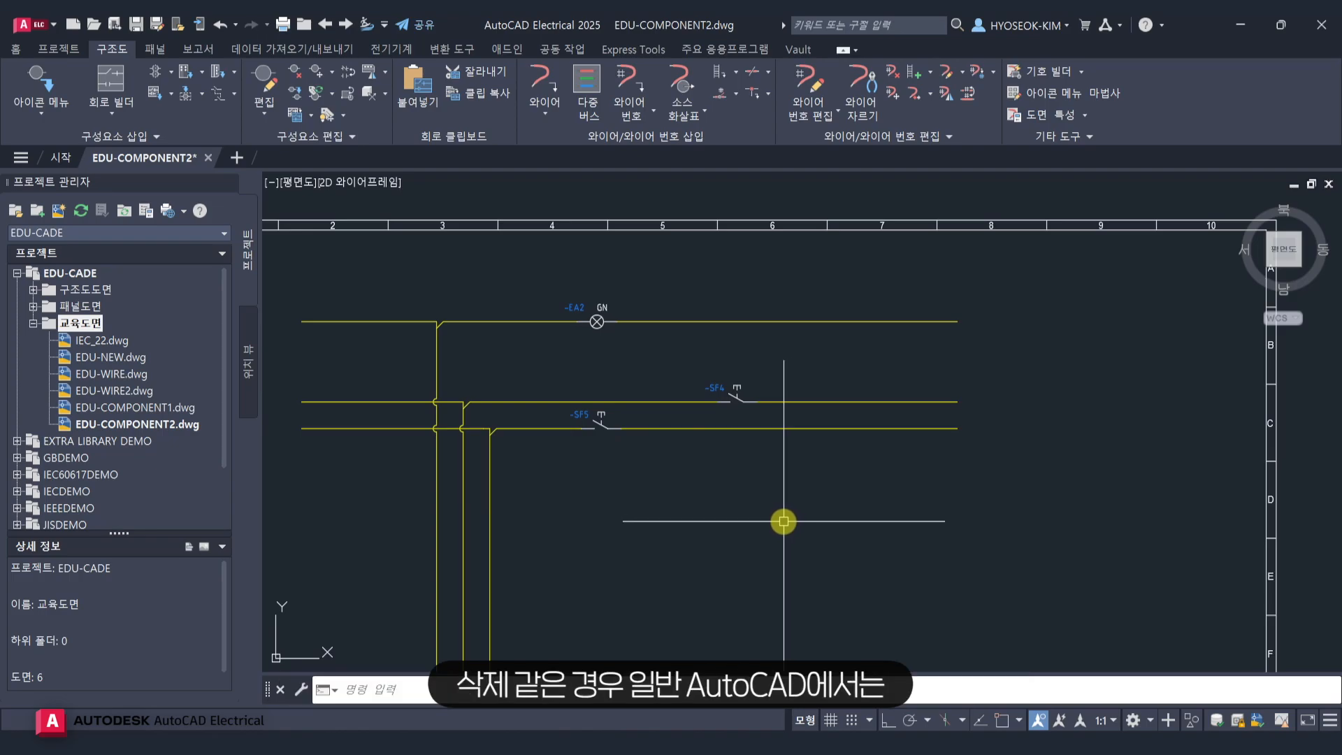
Try deleting green light -EA2 from the uppermost wire with the standard AutoCAD delete.
{"action": "left_click", "coordinate": [592, 315]}
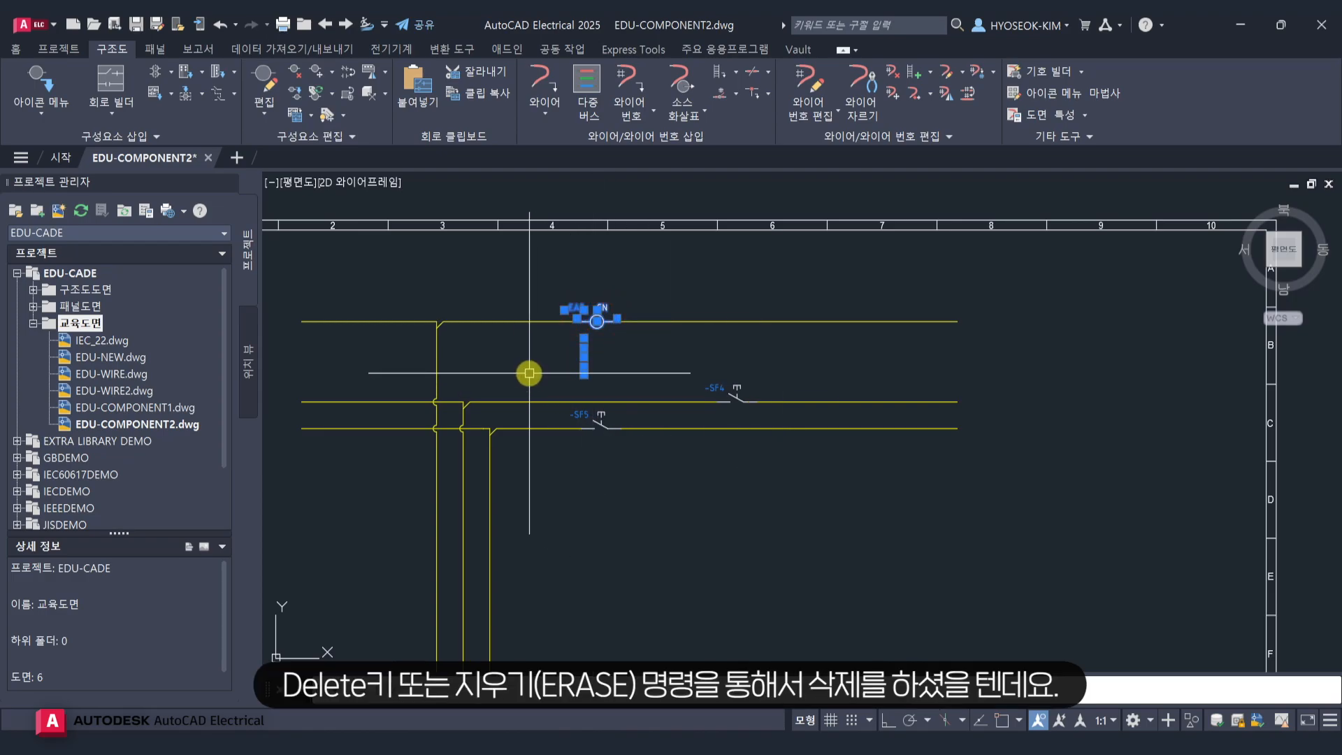
{"action": "key", "text": "Delete"}
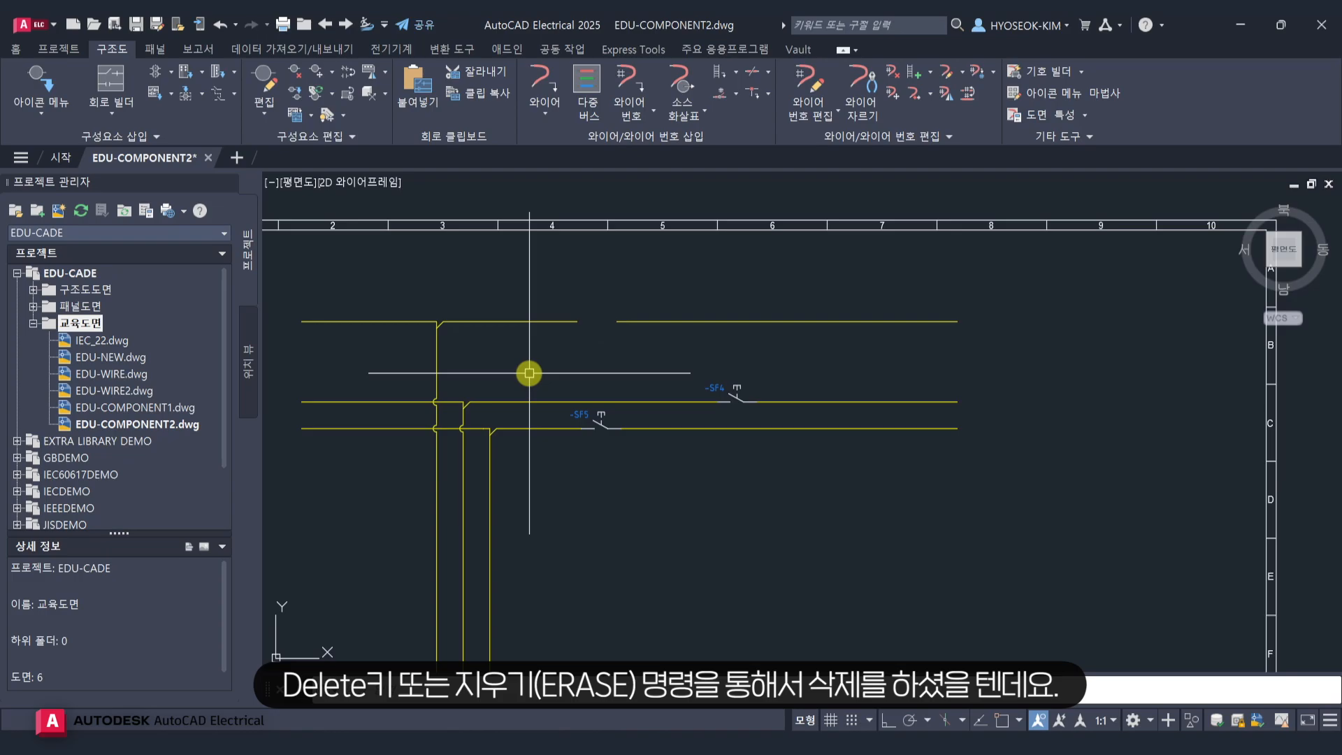
{"action": "scroll", "coordinate": [529, 373], "scroll_direction": "up", "scroll_amount": 5}
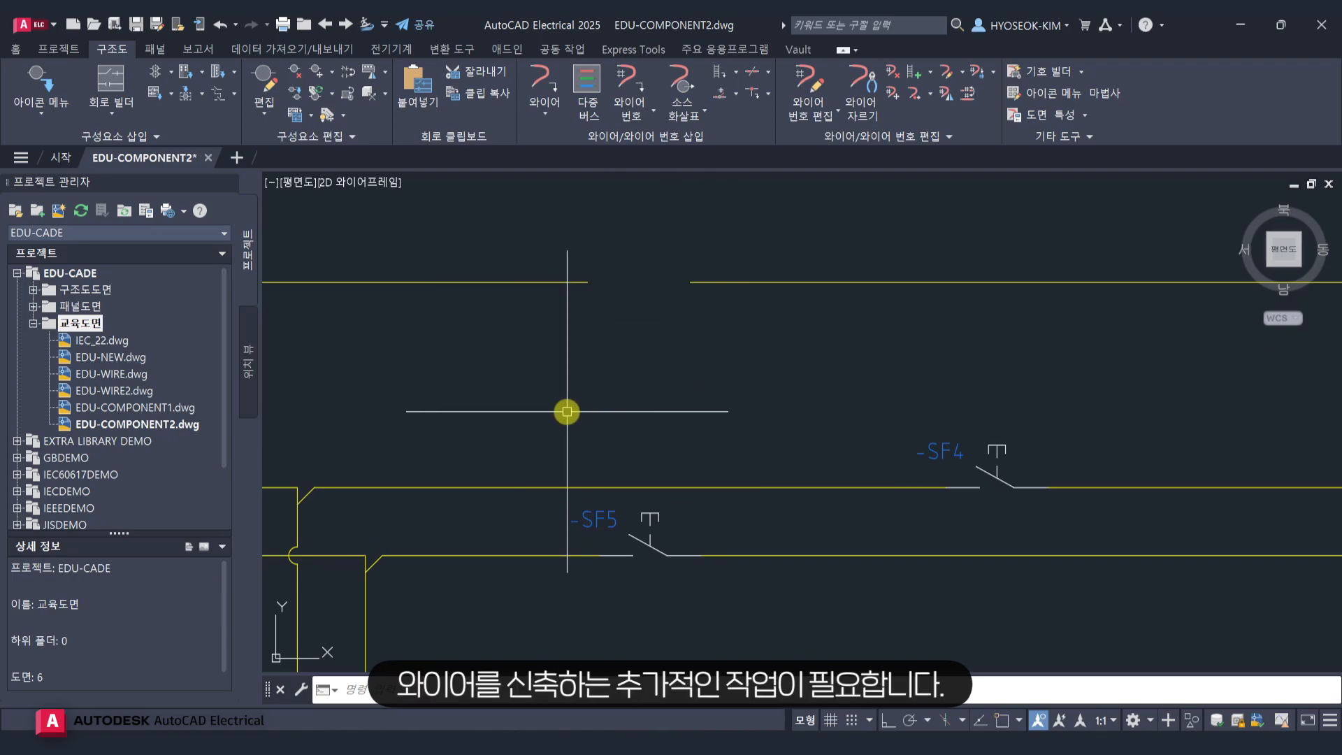
{"action": "scroll", "coordinate": [567, 411], "scroll_direction": "down", "scroll_amount": 4}
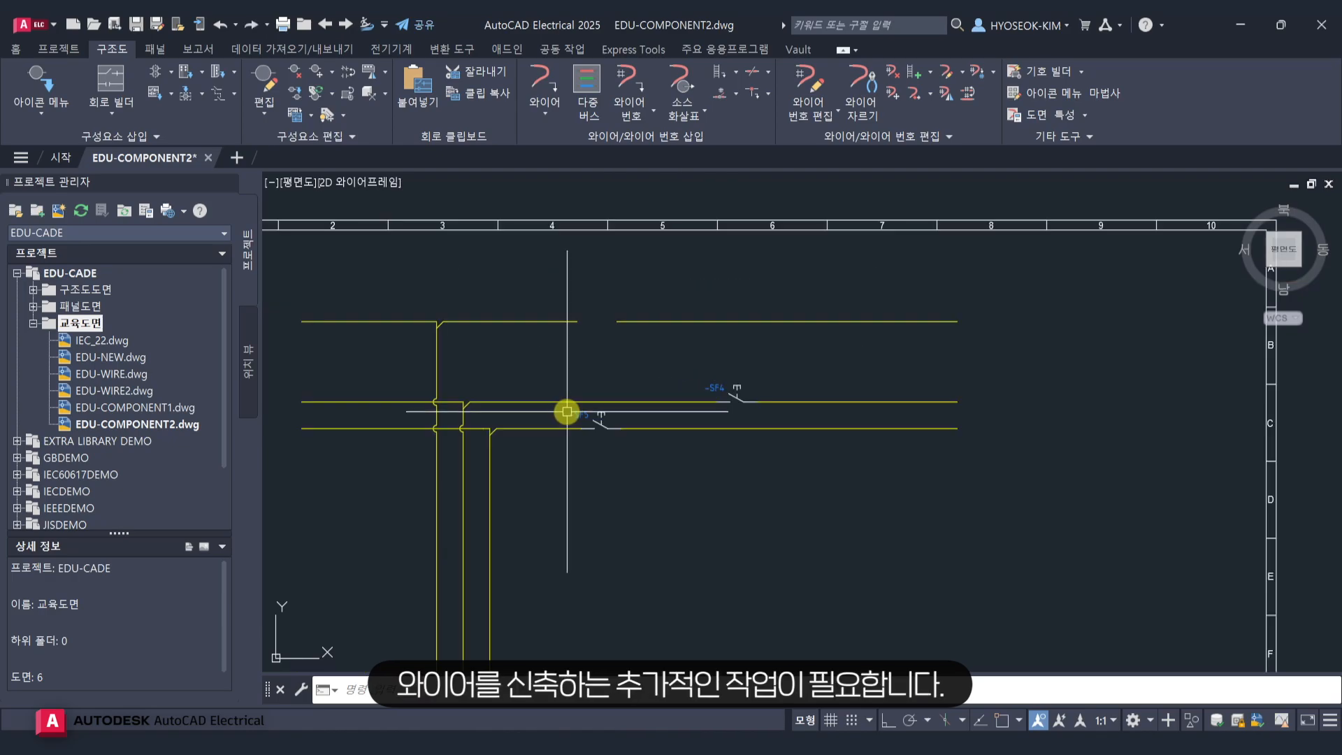
{"action": "scroll", "coordinate": [674, 446], "scroll_direction": "up", "scroll_amount": 2}
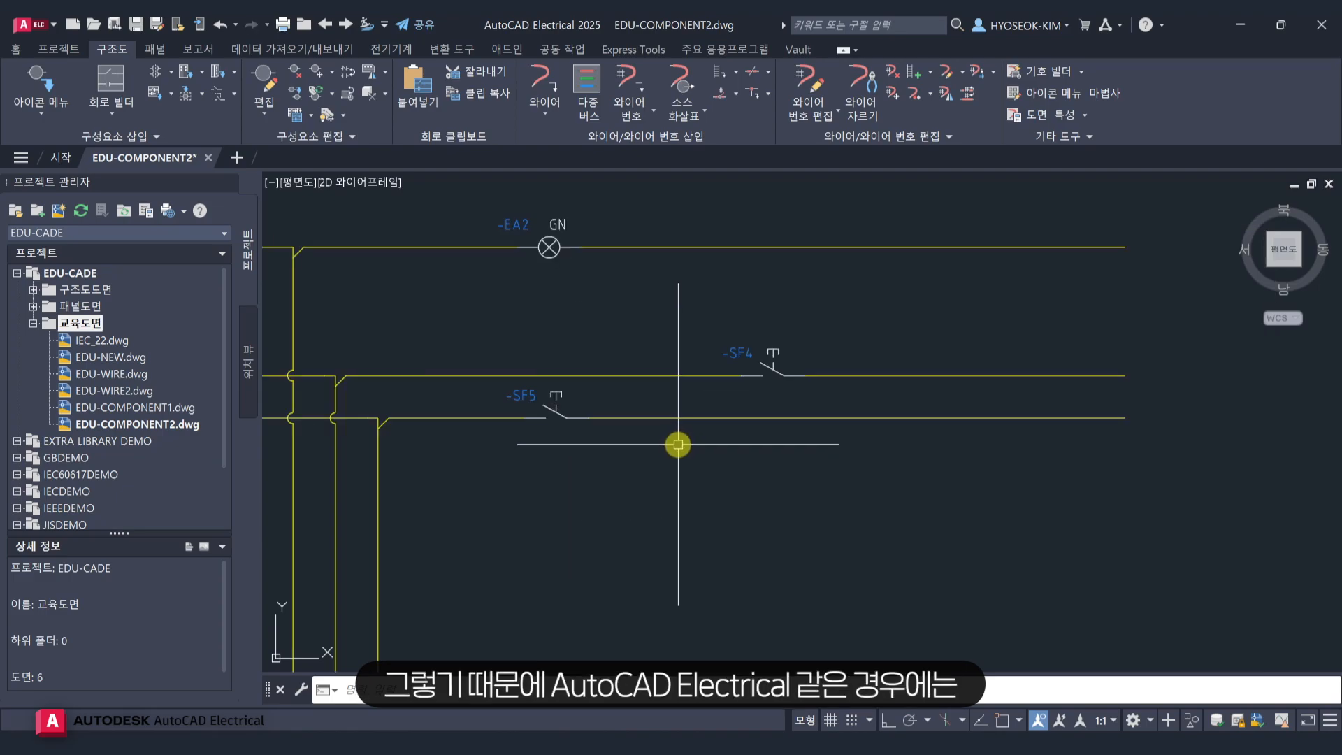
{"action": "middle_click_drag", "start_coordinate": [657, 340], "coordinate": [626, 423]}
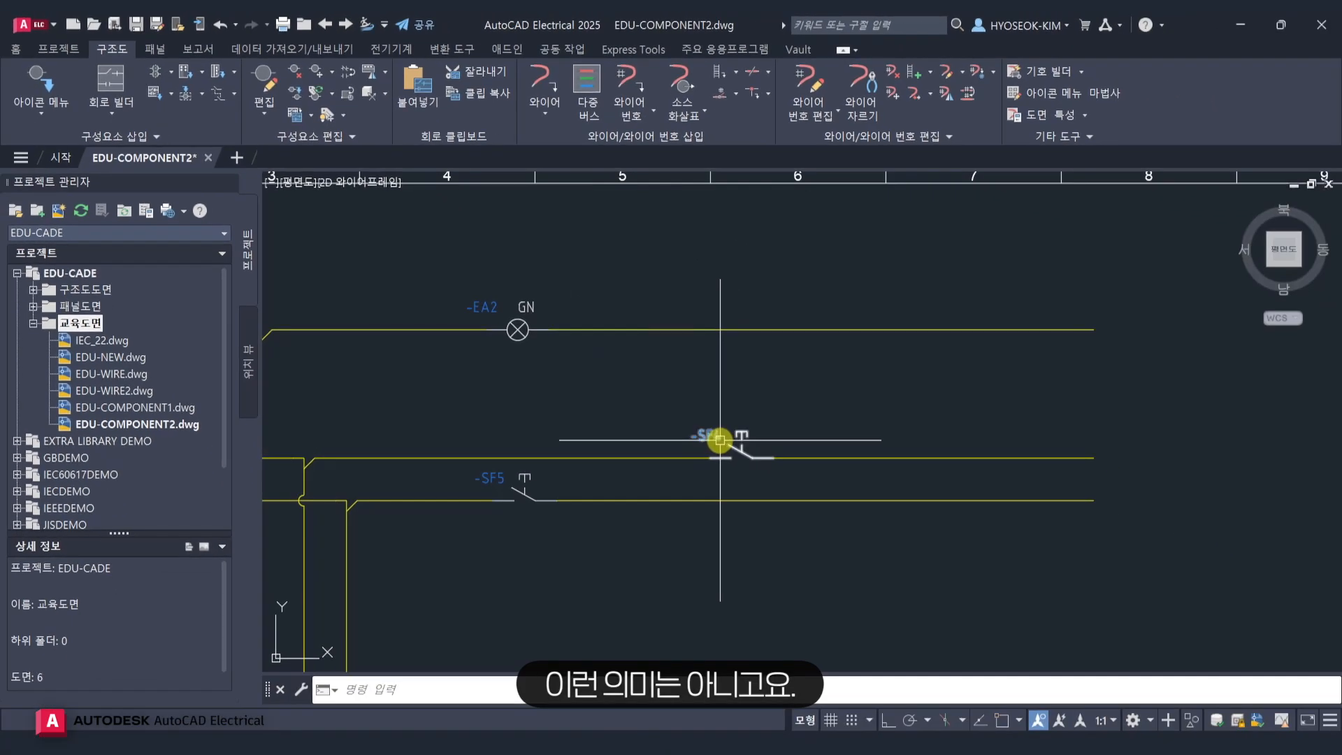
{"action": "left_click", "coordinate": [720, 440]}
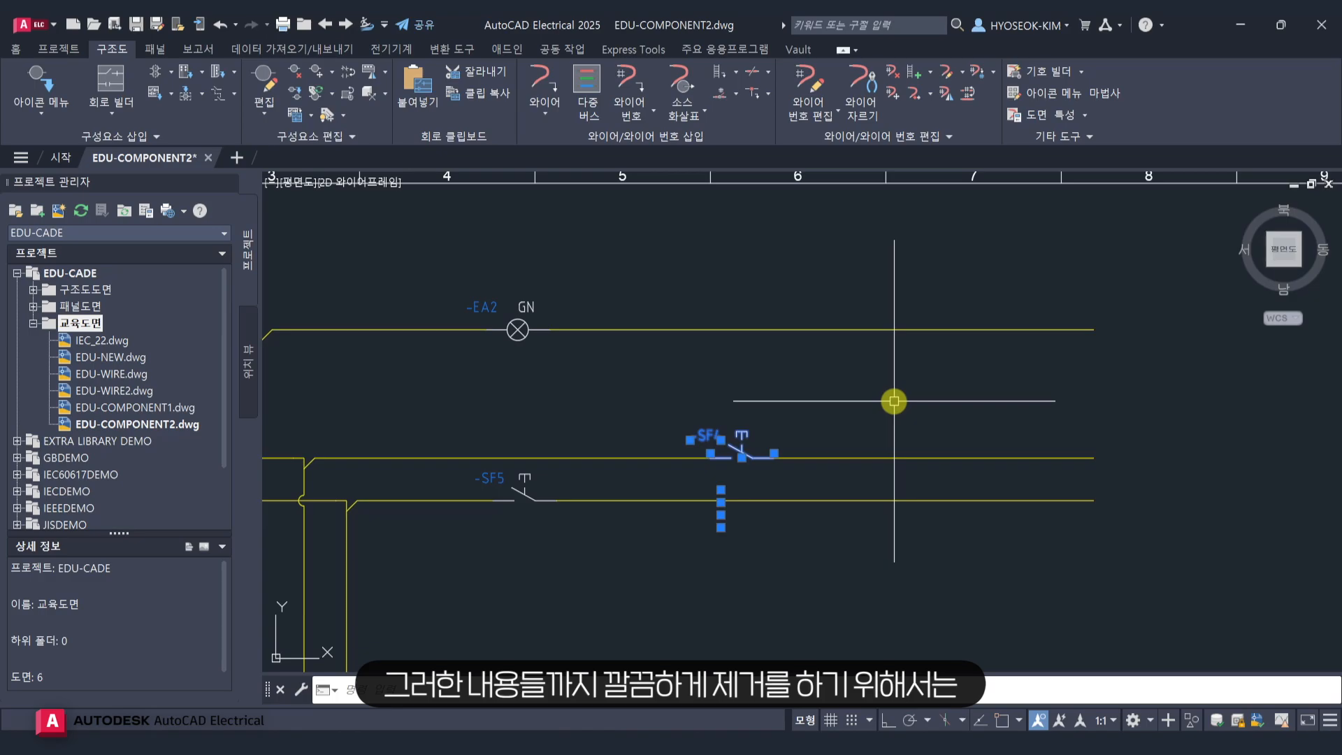
{"action": "key", "text": "Escape"}
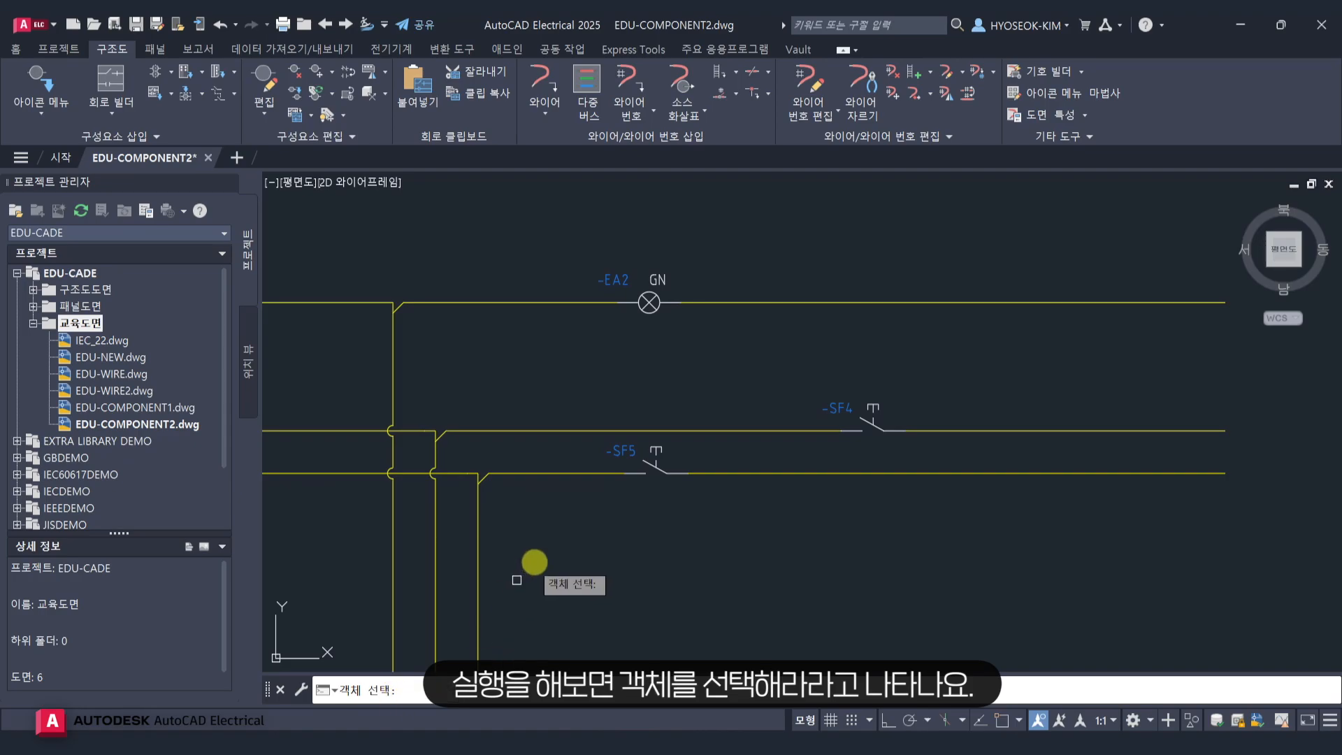
Delete push buttons -SF4 and -SF5 and green light -EA2 together with Delete Component, declining the search for child contacts.
{"action": "left_click", "coordinate": [836, 406]}
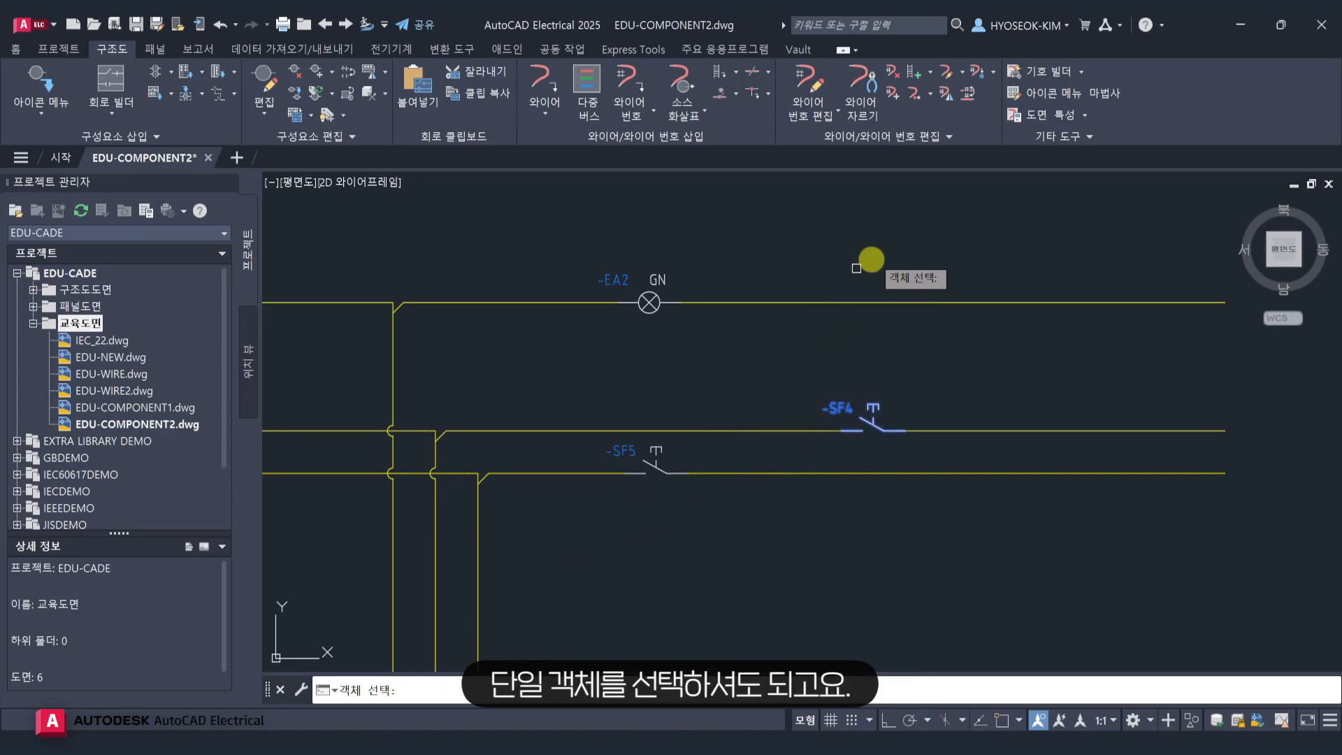
{"action": "left_click", "coordinate": [932, 216]}
{"action": "left_click", "coordinate": [576, 550]}
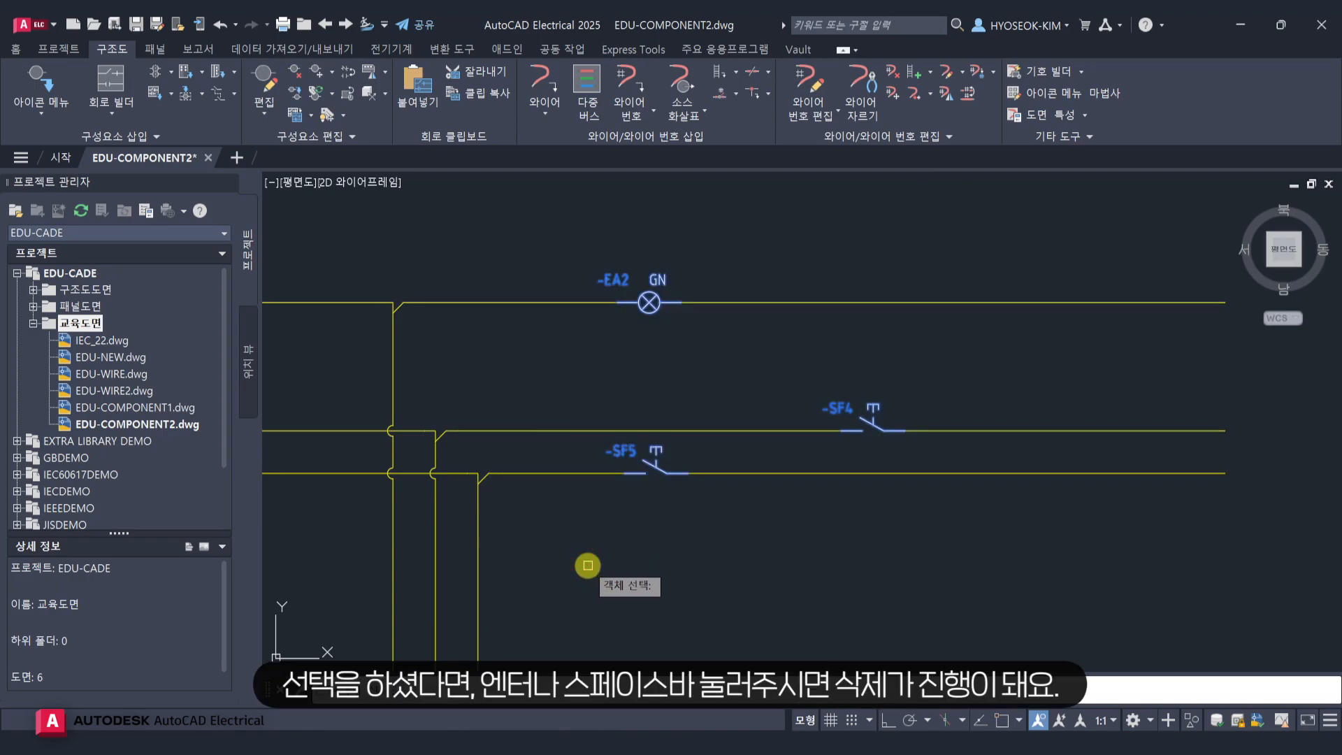
{"action": "key", "text": "Return"}
{"action": "middle_click", "coordinate": [588, 566]}
{"action": "middle_click", "coordinate": [587, 566]}
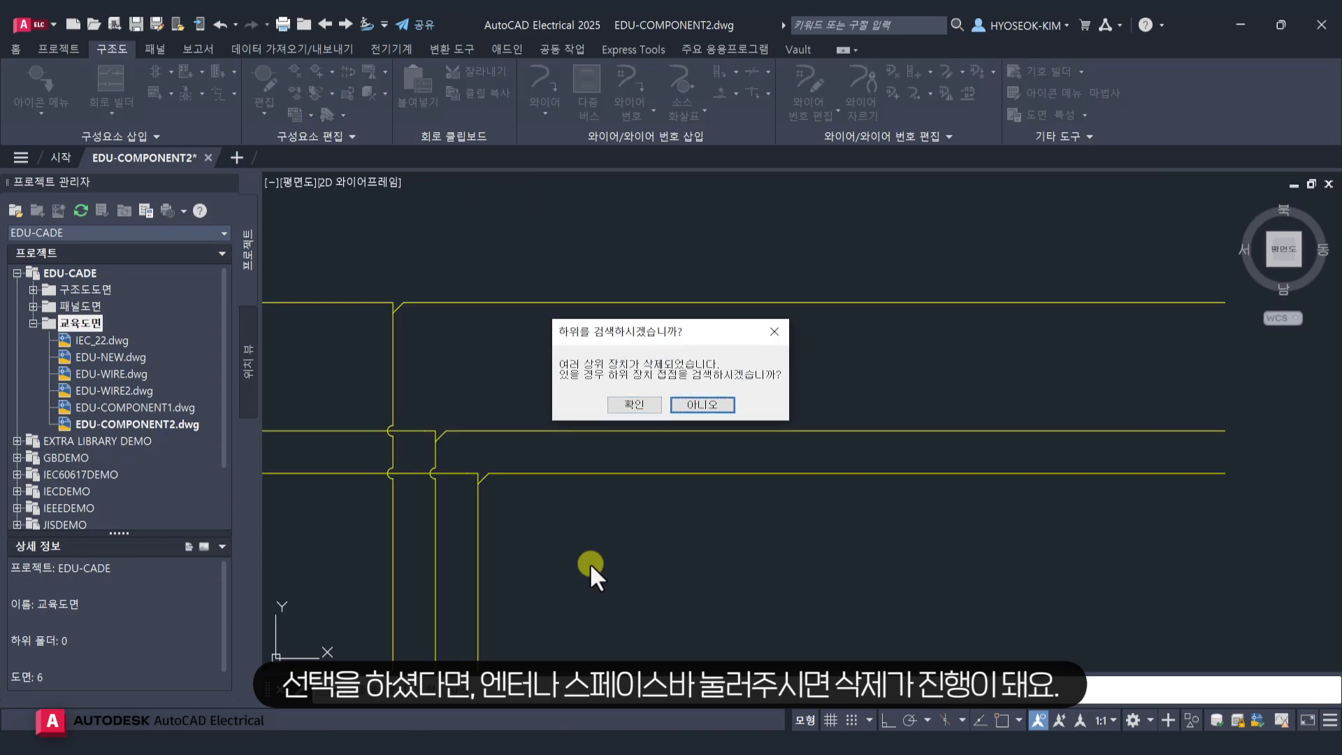
{"action": "left_click_drag", "start_coordinate": [660, 332], "coordinate": [442, 329]}
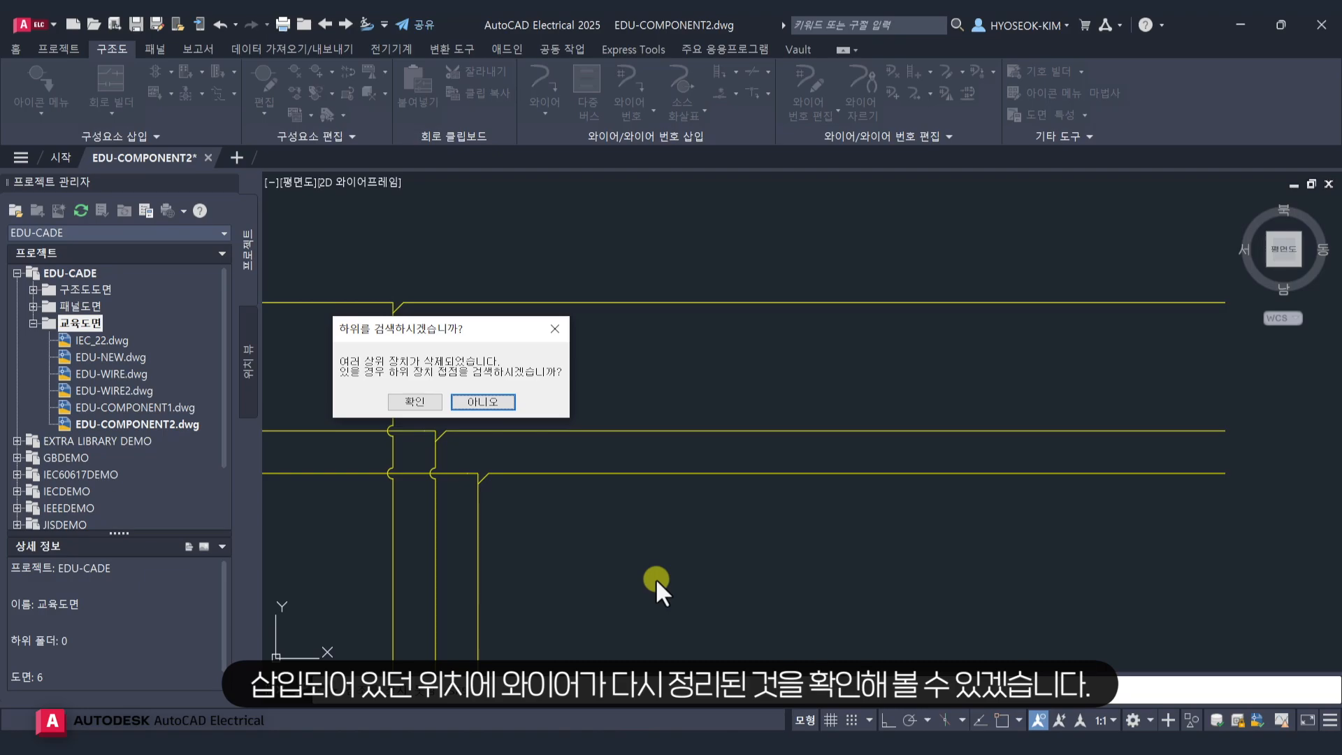
{"action": "left_click_drag", "start_coordinate": [483, 329], "coordinate": [739, 331]}
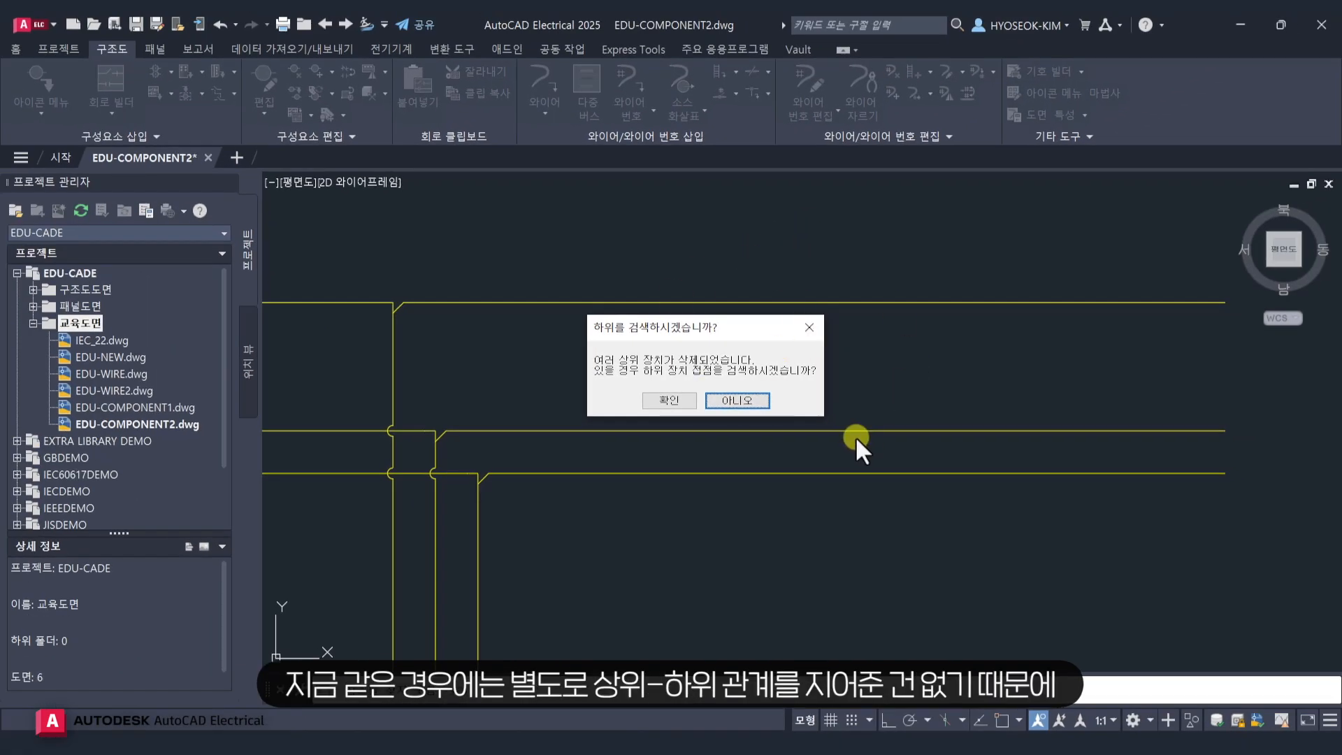
{"action": "left_click", "coordinate": [761, 400]}
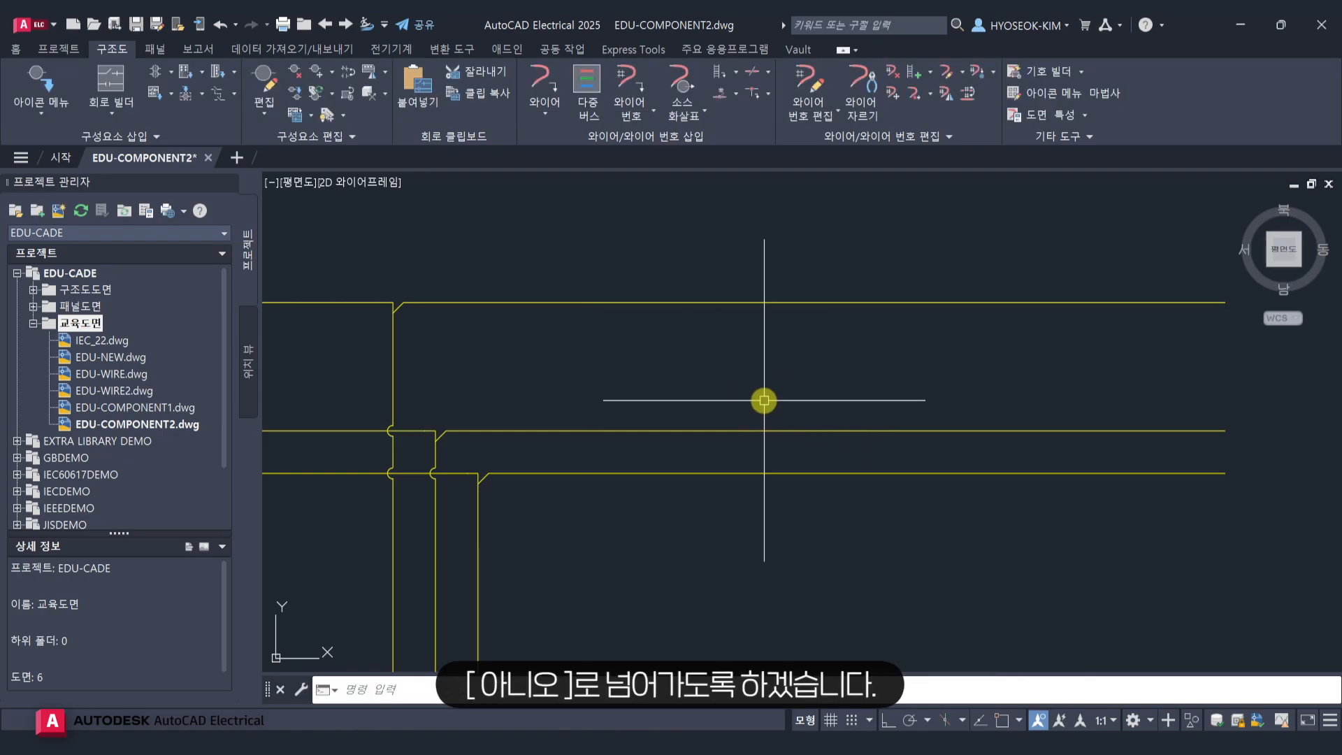
Insert a momentary normally open push button (누름 버튼 NO 순간) on the uppermost horizontal wire, accepting the default component properties.
{"action": "left_click", "coordinate": [54, 79]}
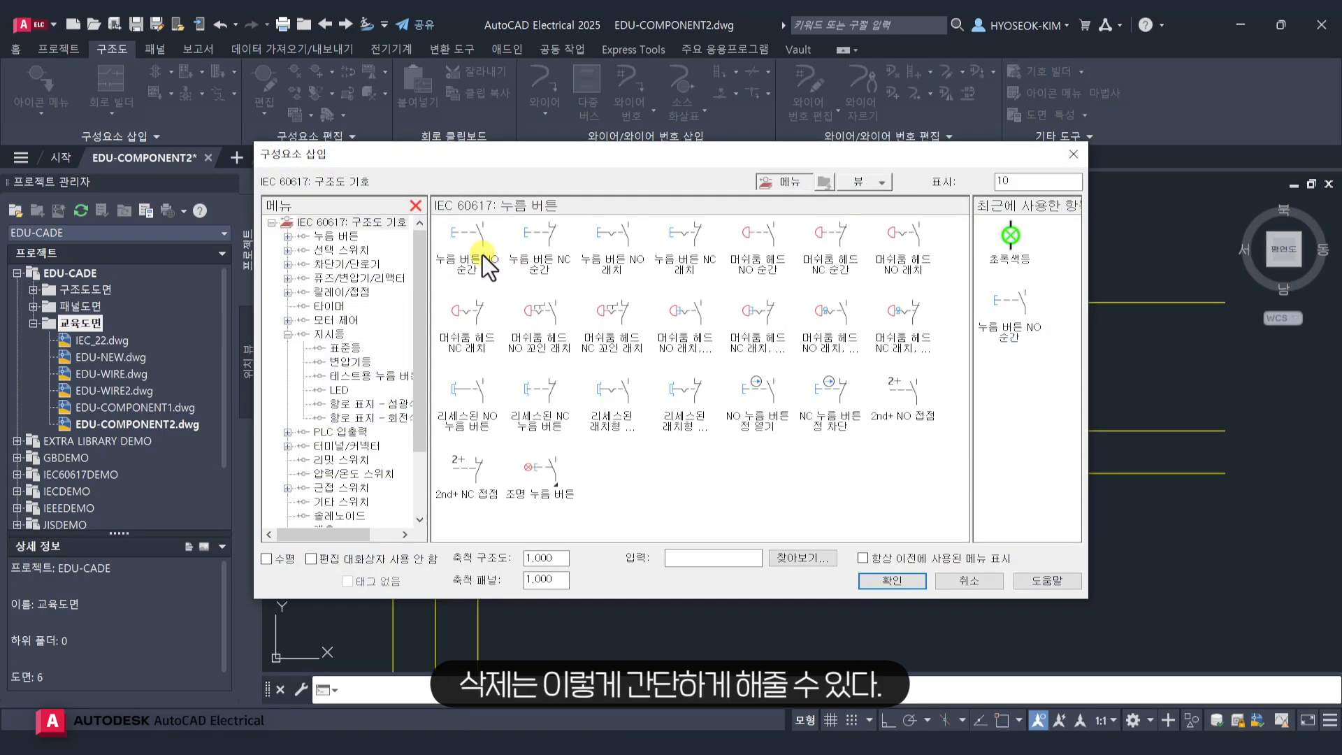
{"action": "left_click", "coordinate": [482, 255]}
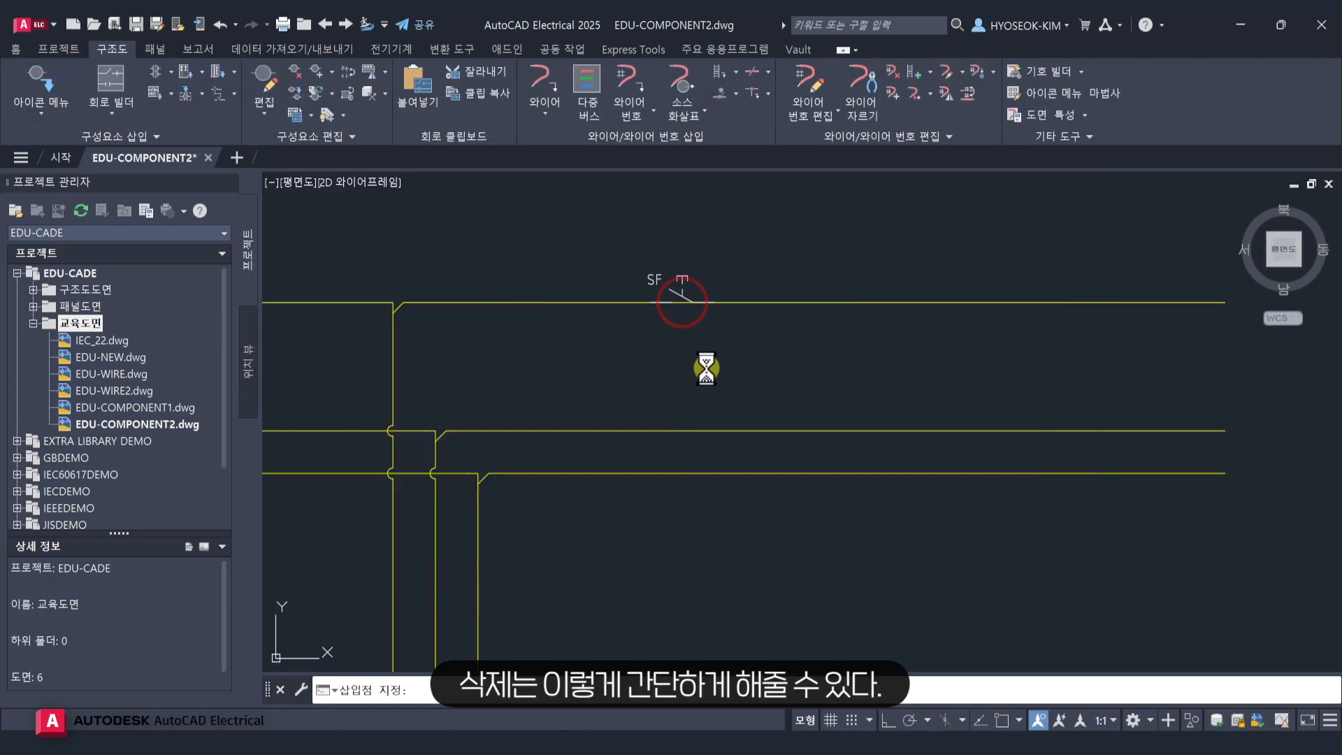
{"action": "left_click", "coordinate": [651, 574]}
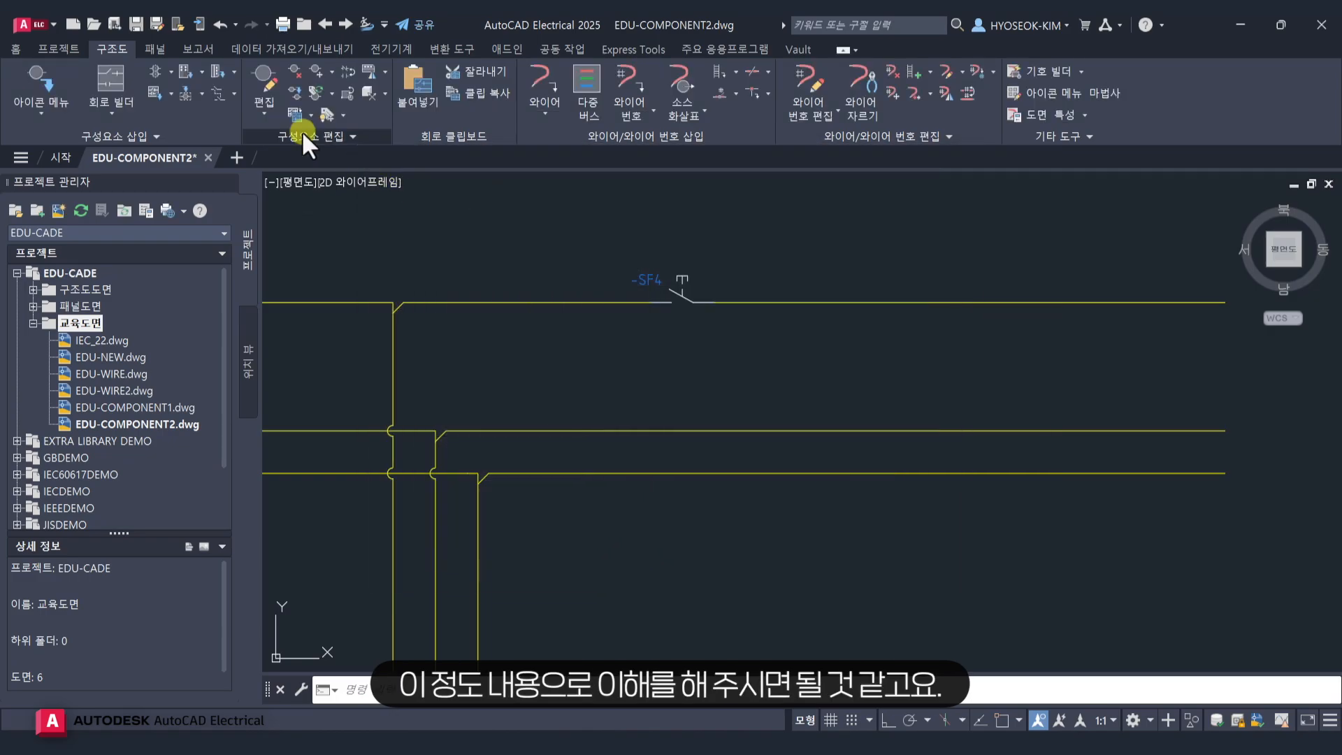
Insert a momentary normally closed push button (누름 버튼 NC 순간) on the second horizontal wire, further right than -SF4.
{"action": "left_click", "coordinate": [43, 78]}
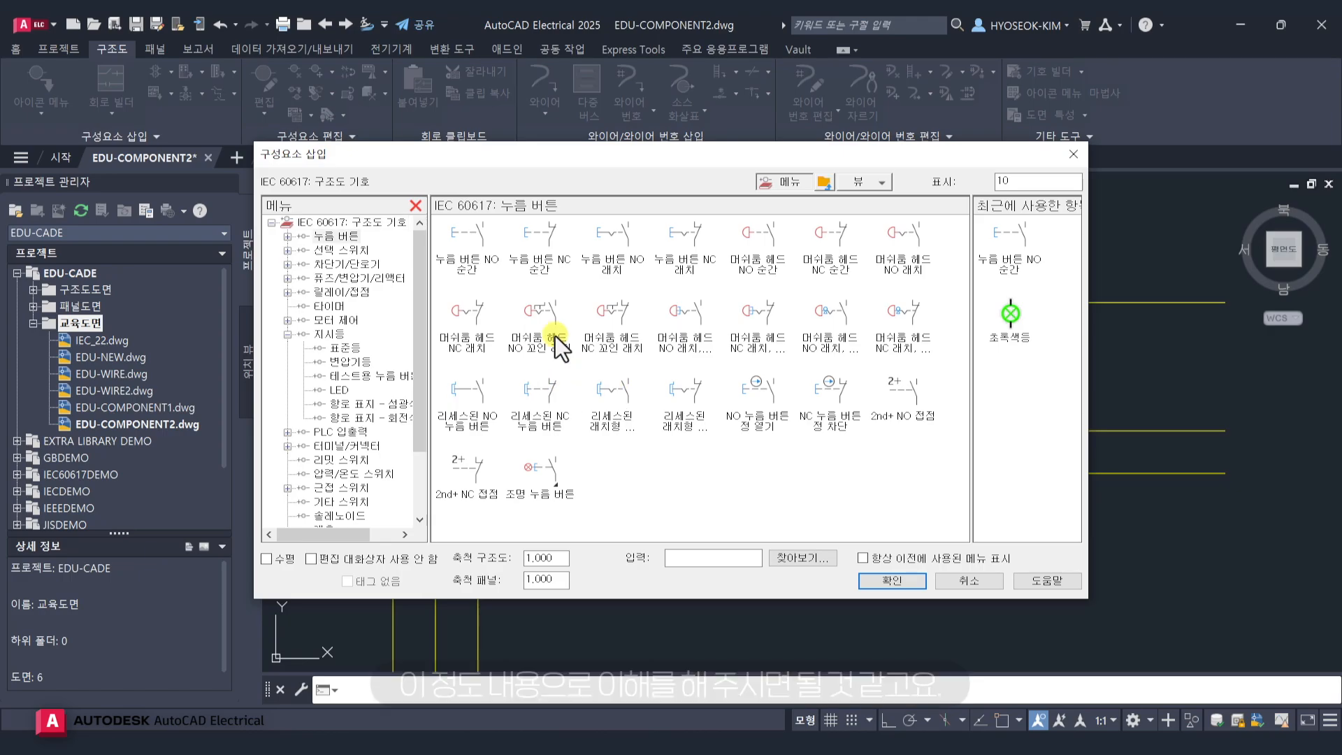
{"action": "left_click", "coordinate": [531, 239]}
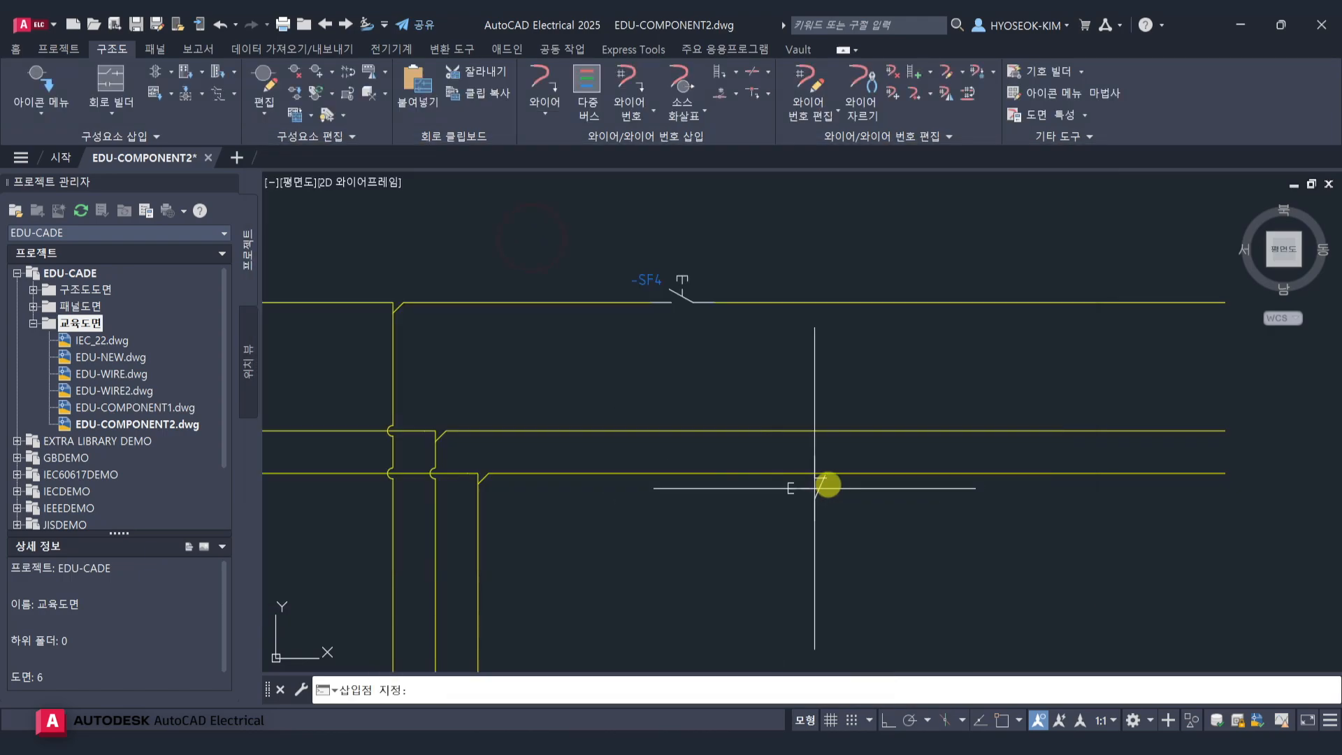
{"action": "left_click", "coordinate": [898, 431]}
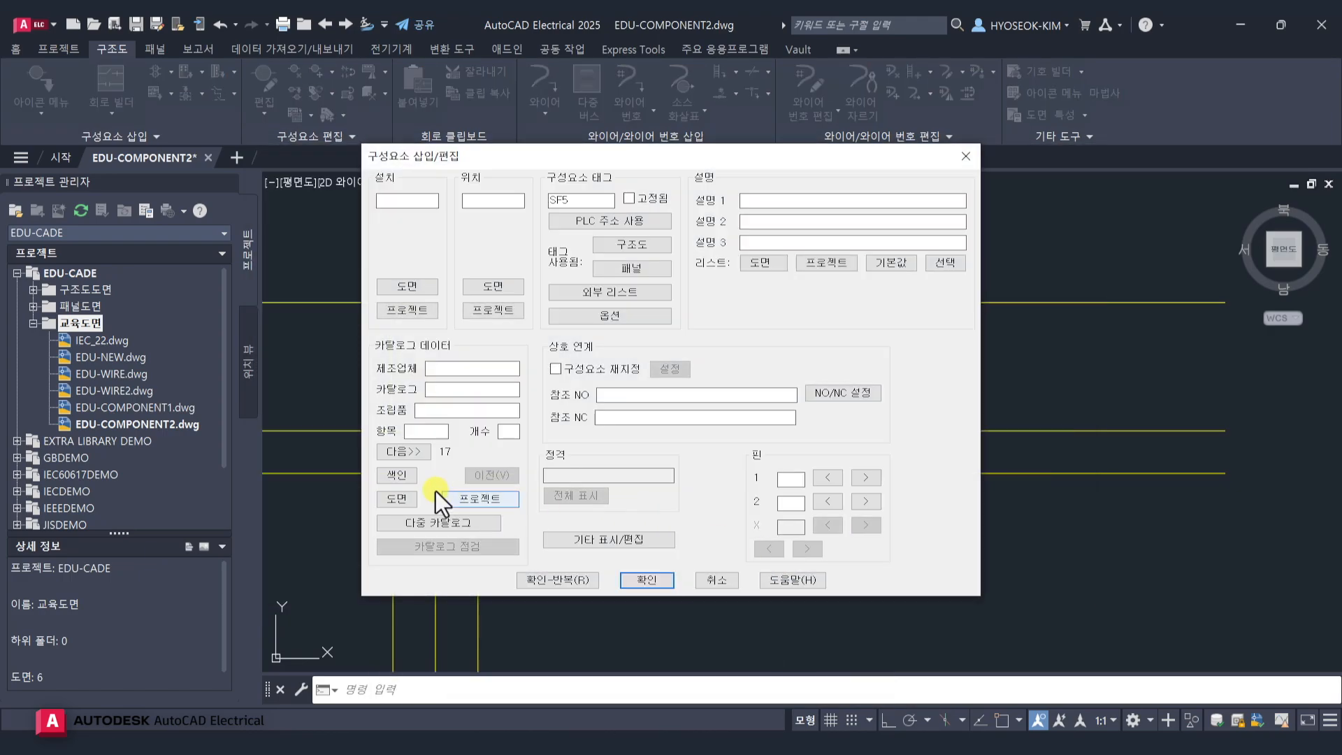
Assign manufacturer AB catalog number 800H-BR6A to the new normally closed push button and accept its properties.
{"action": "left_click", "coordinate": [397, 475]}
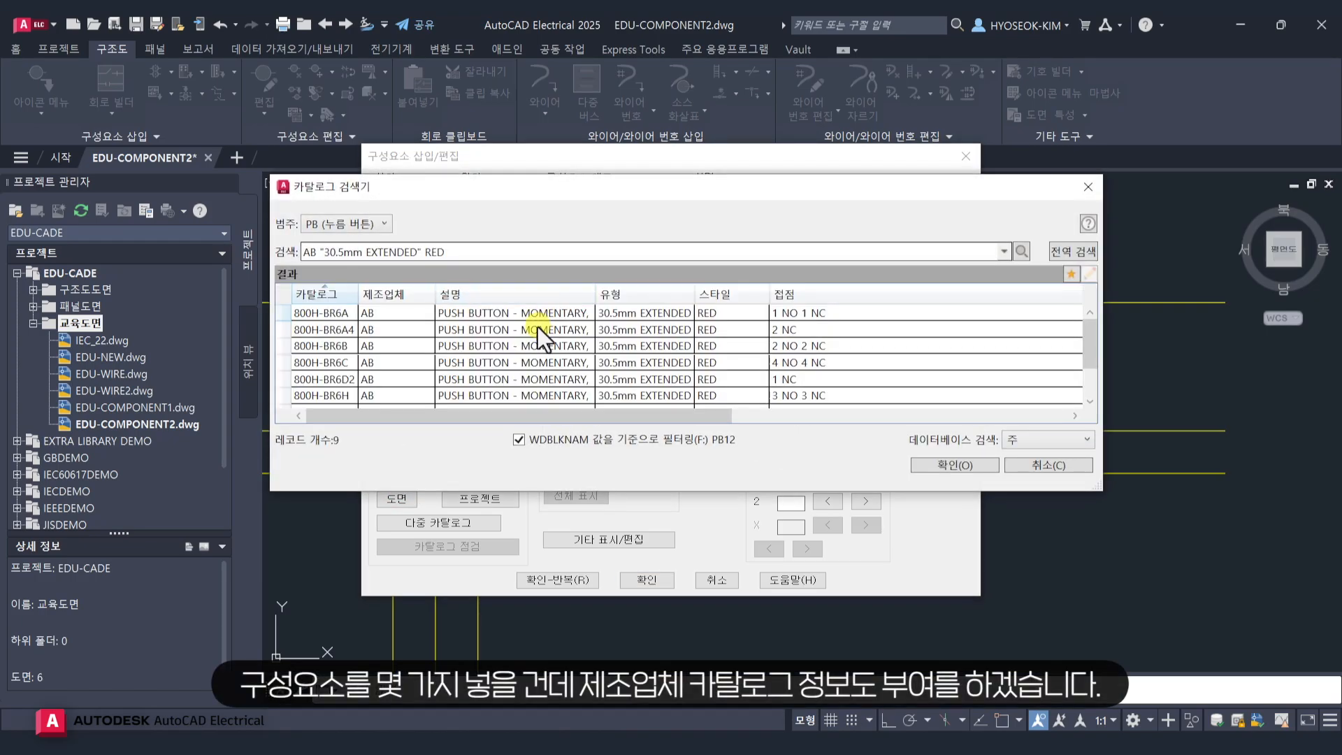
{"action": "left_click", "coordinate": [476, 314]}
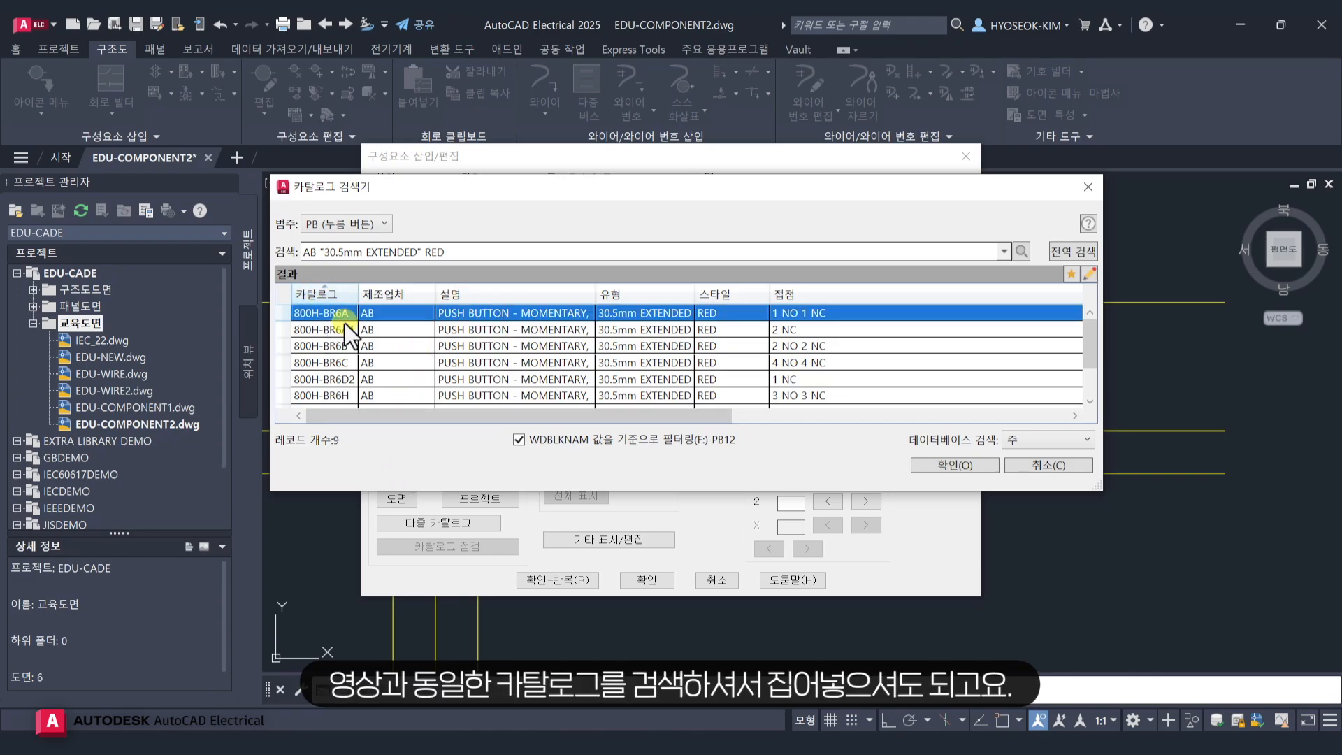
{"action": "left_click", "coordinate": [455, 252]}
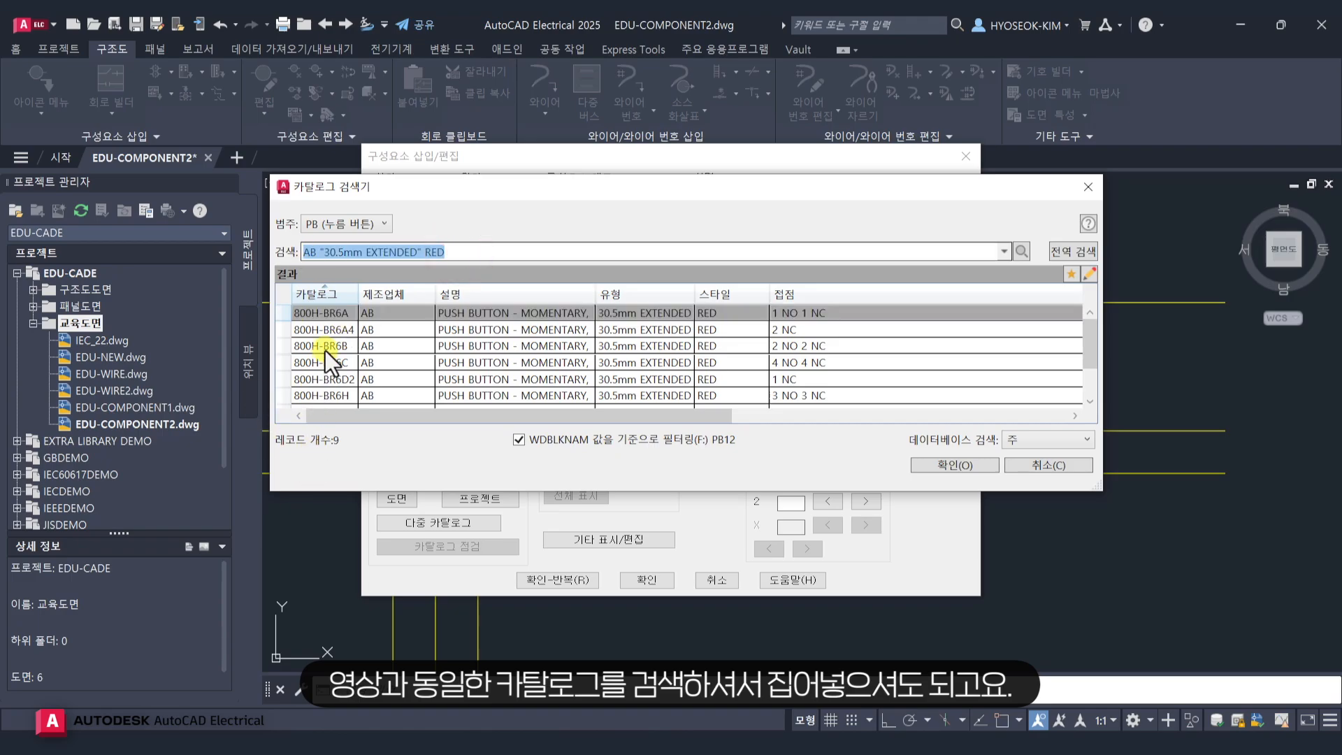
{"action": "left_click", "coordinate": [328, 314]}
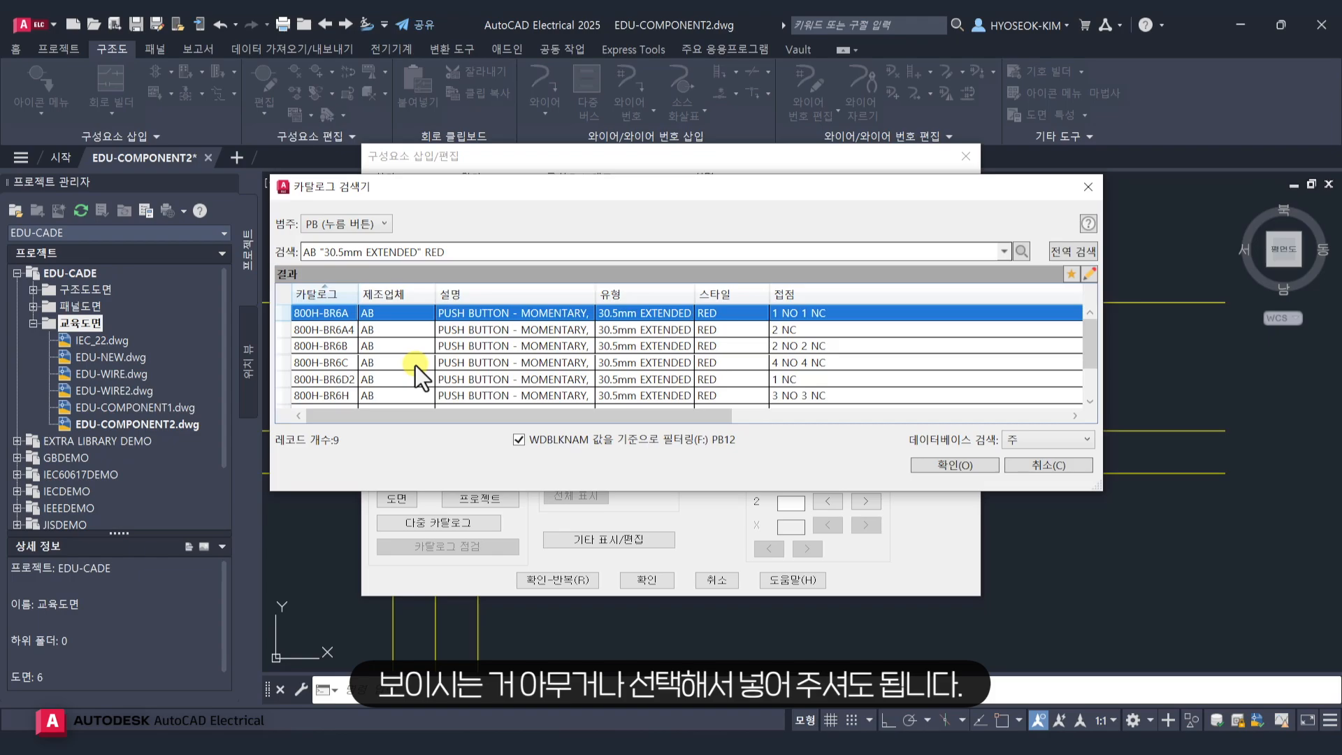
{"action": "left_click", "coordinate": [921, 464]}
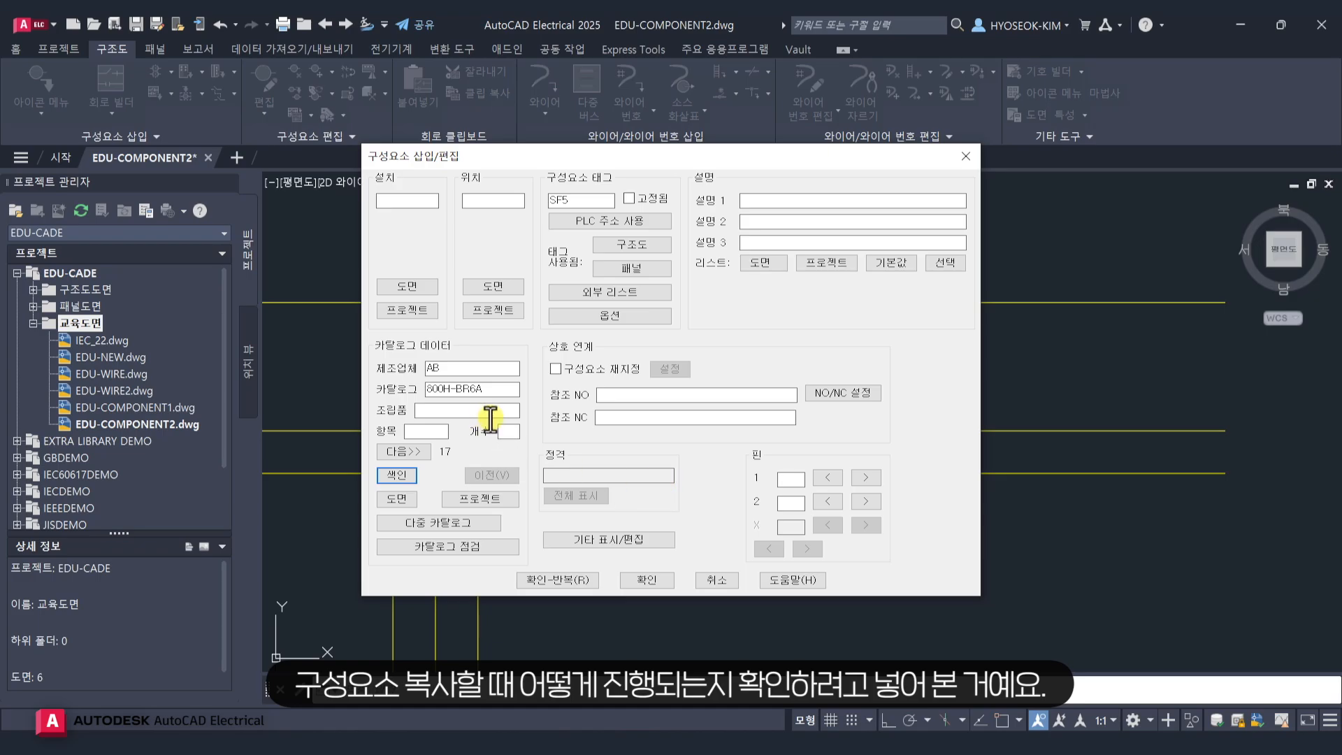
{"action": "left_click", "coordinate": [666, 580]}
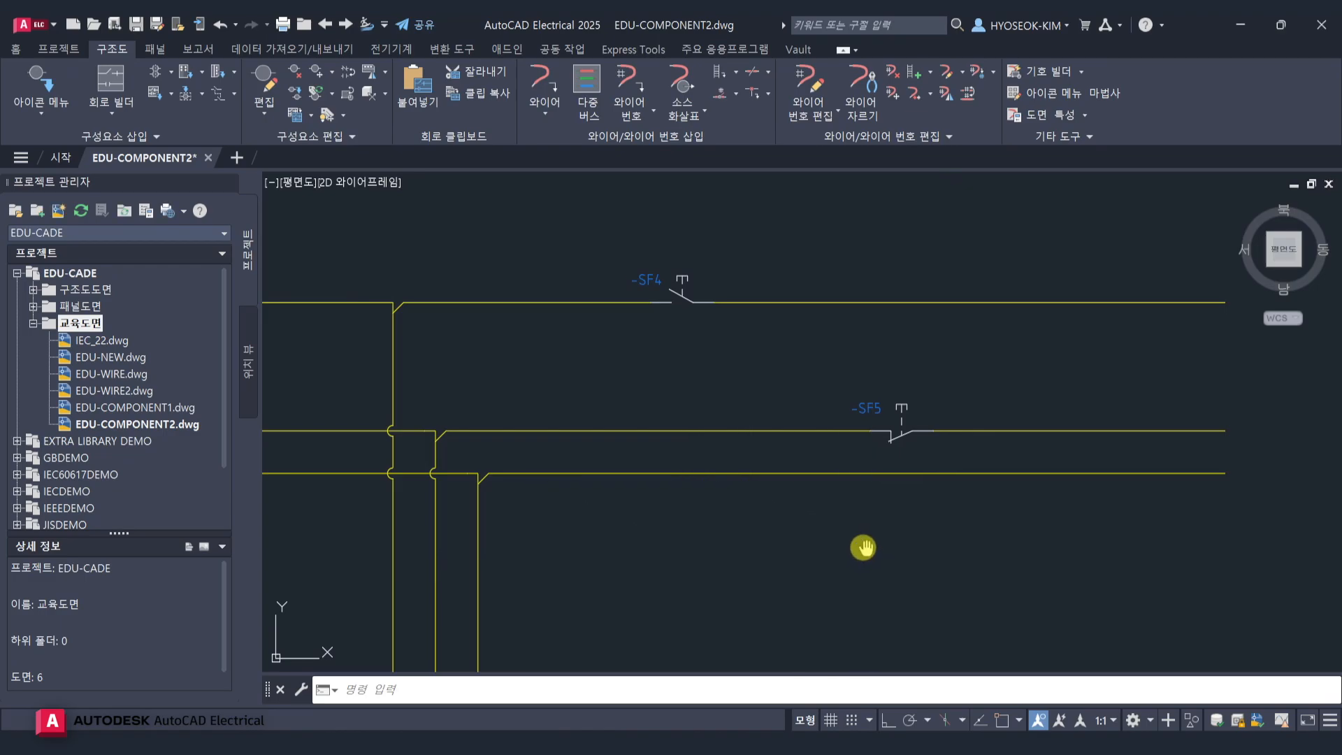
Copy push button -SF5 onto the upper part of the rightmost vertical wire with Copy Component (구성요소 복사), keeping the copied catalog data.
{"action": "mouse_move", "coordinate": [862, 547]}
{"action": "middle_mouse_down"}
{"action": "mouse_move", "coordinate": [766, 473]}
{"action": "mouse_move", "coordinate": [743, 484]}
{"action": "middle_mouse_up"}
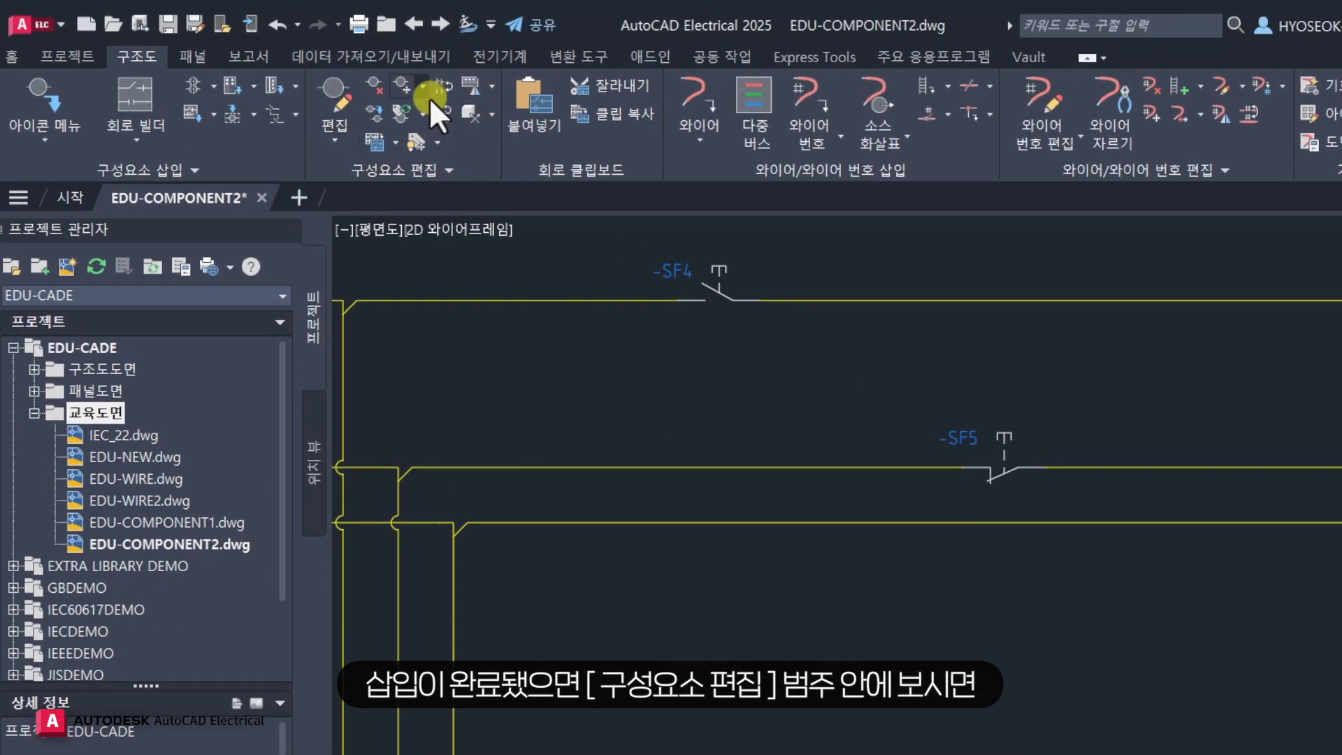
{"action": "left_click", "coordinate": [370, 116]}
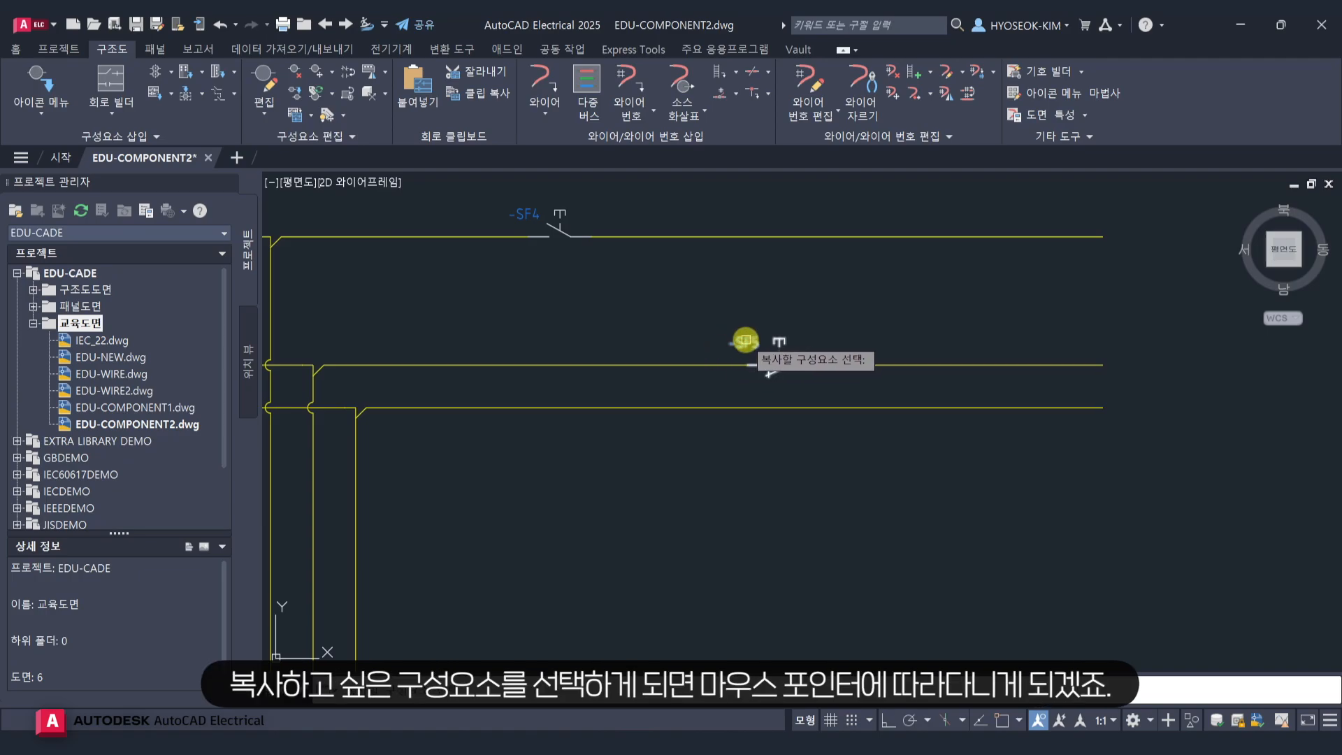
{"action": "left_click", "coordinate": [719, 352]}
{"action": "middle_click_drag", "start_coordinate": [602, 440], "coordinate": [708, 315]}
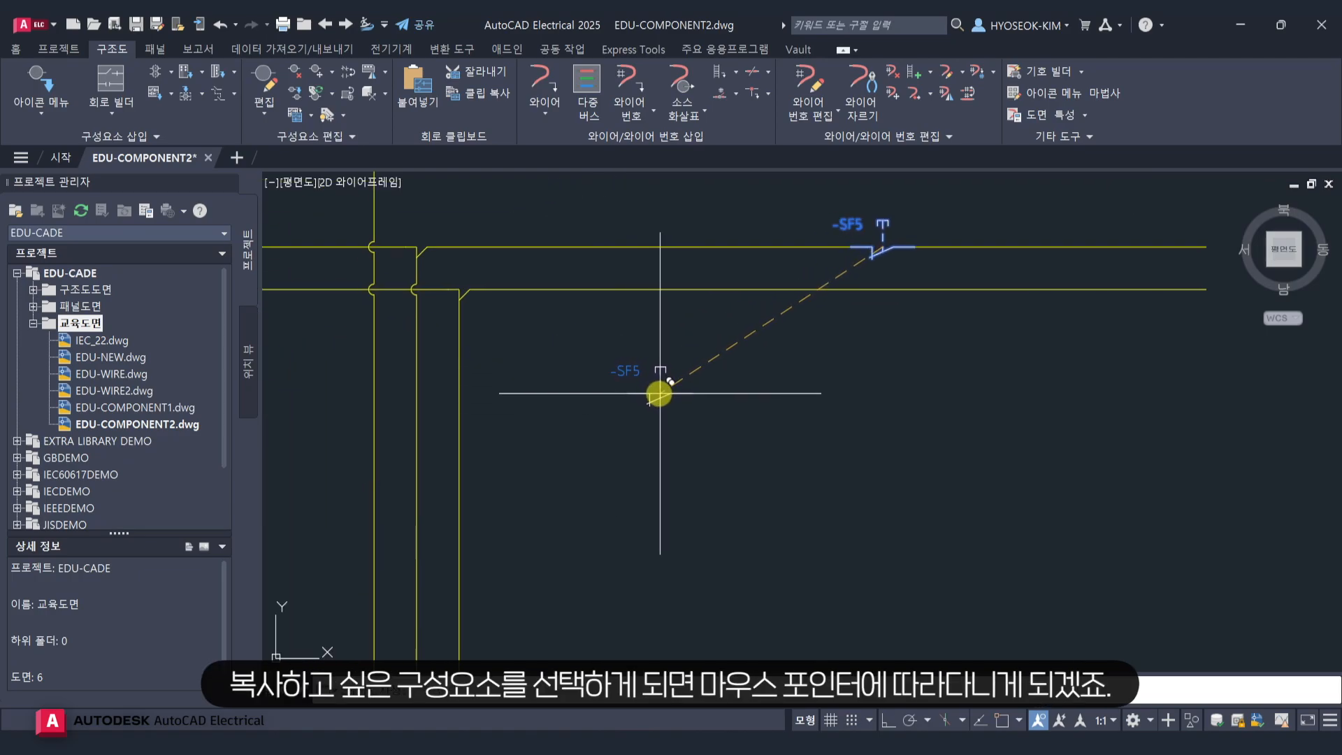
{"action": "middle_click_drag", "start_coordinate": [639, 392], "coordinate": [735, 396]}
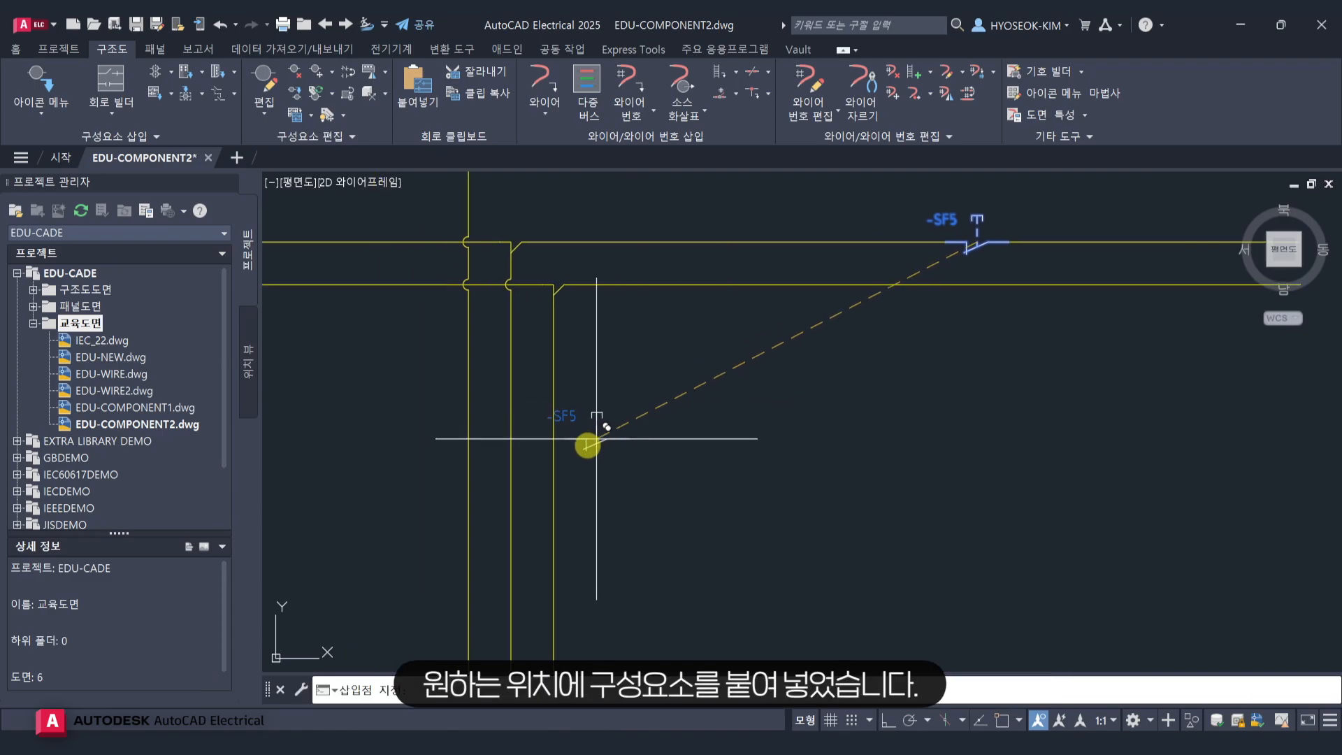
{"action": "left_click", "coordinate": [555, 453]}
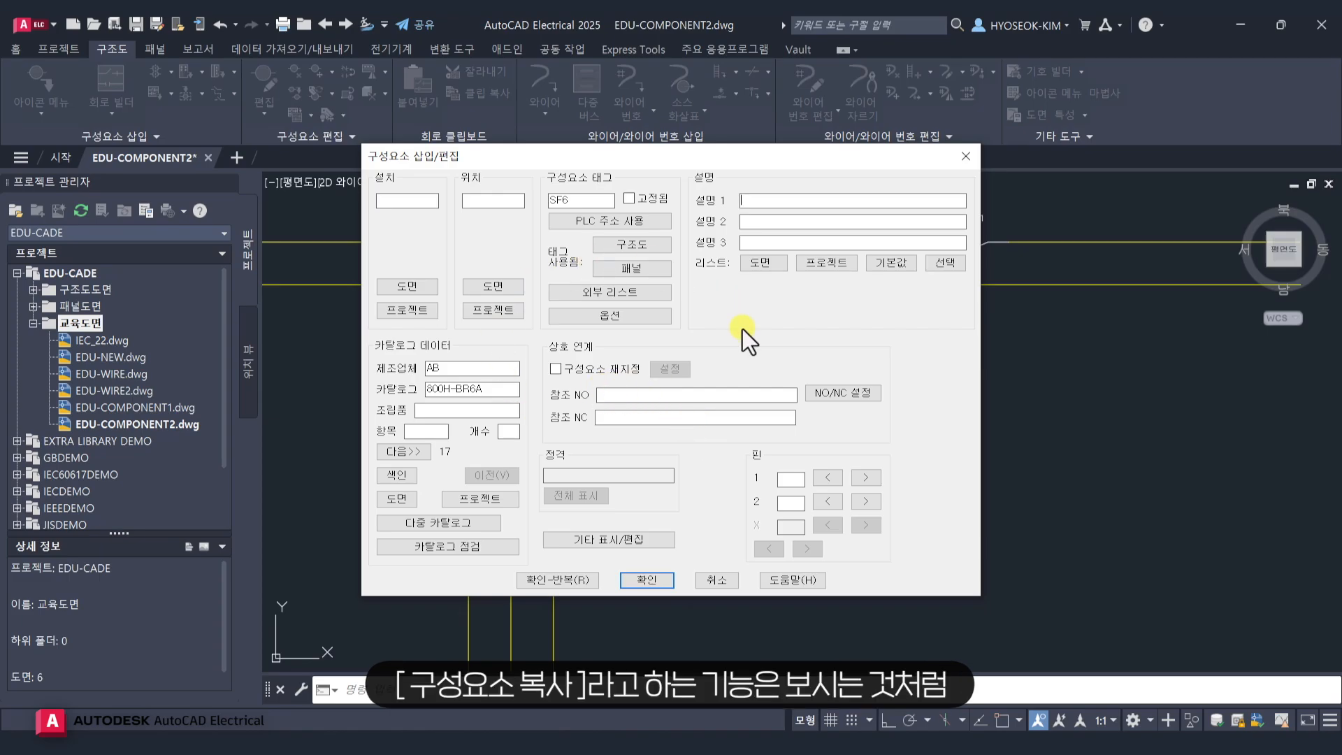
{"action": "left_click_drag", "start_coordinate": [739, 158], "coordinate": [462, 95]}
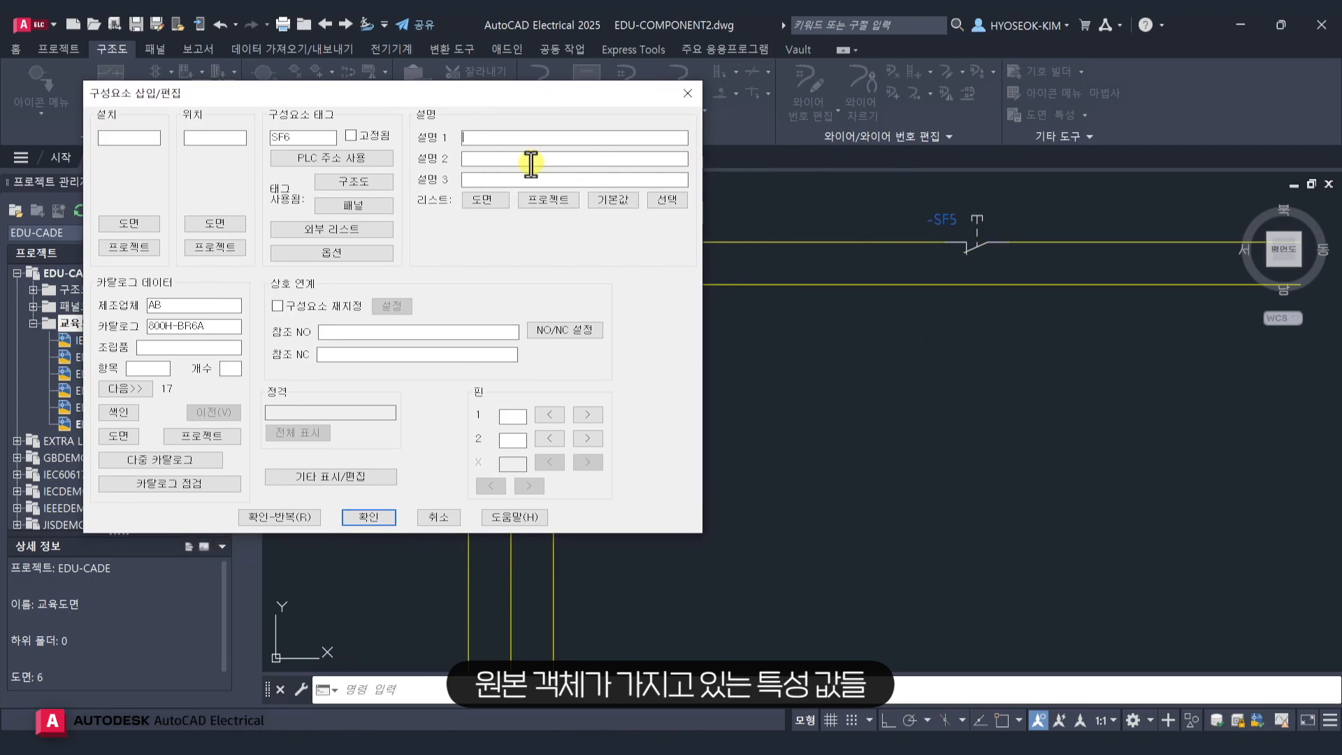
{"action": "left_click", "coordinate": [474, 139]}
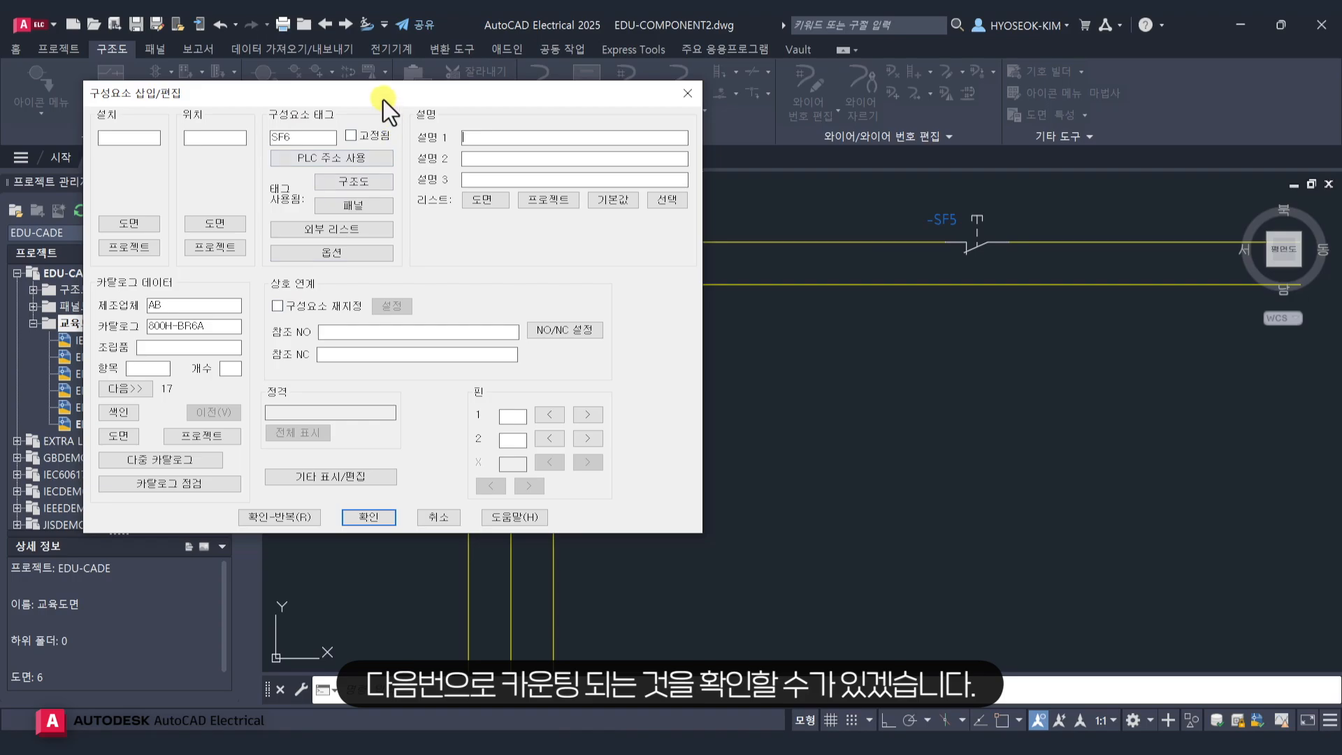
{"action": "mouse_move", "coordinate": [383, 99]}
{"action": "left_mouse_down"}
{"action": "mouse_move", "coordinate": [766, 177]}
{"action": "mouse_move", "coordinate": [832, 220]}
{"action": "mouse_move", "coordinate": [420, 62]}
{"action": "mouse_move", "coordinate": [316, 45]}
{"action": "left_mouse_up"}
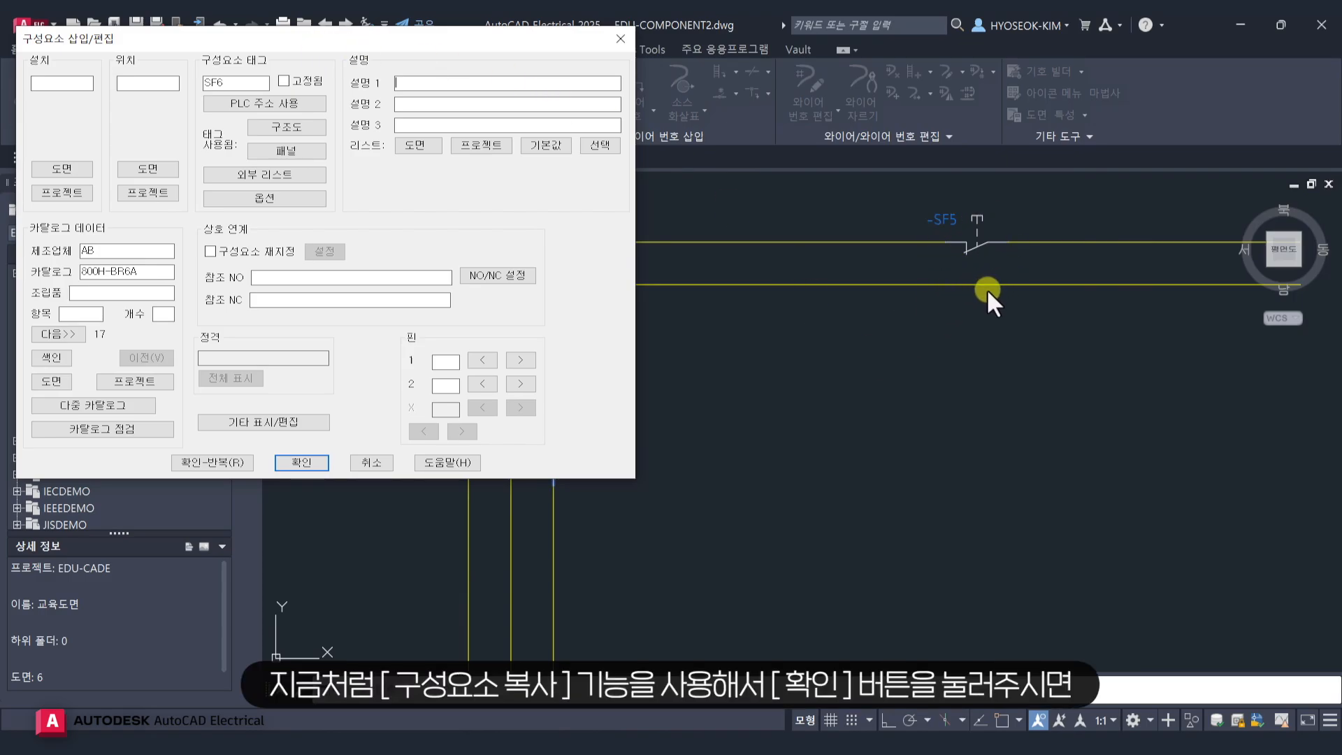
{"action": "left_click", "coordinate": [306, 461]}
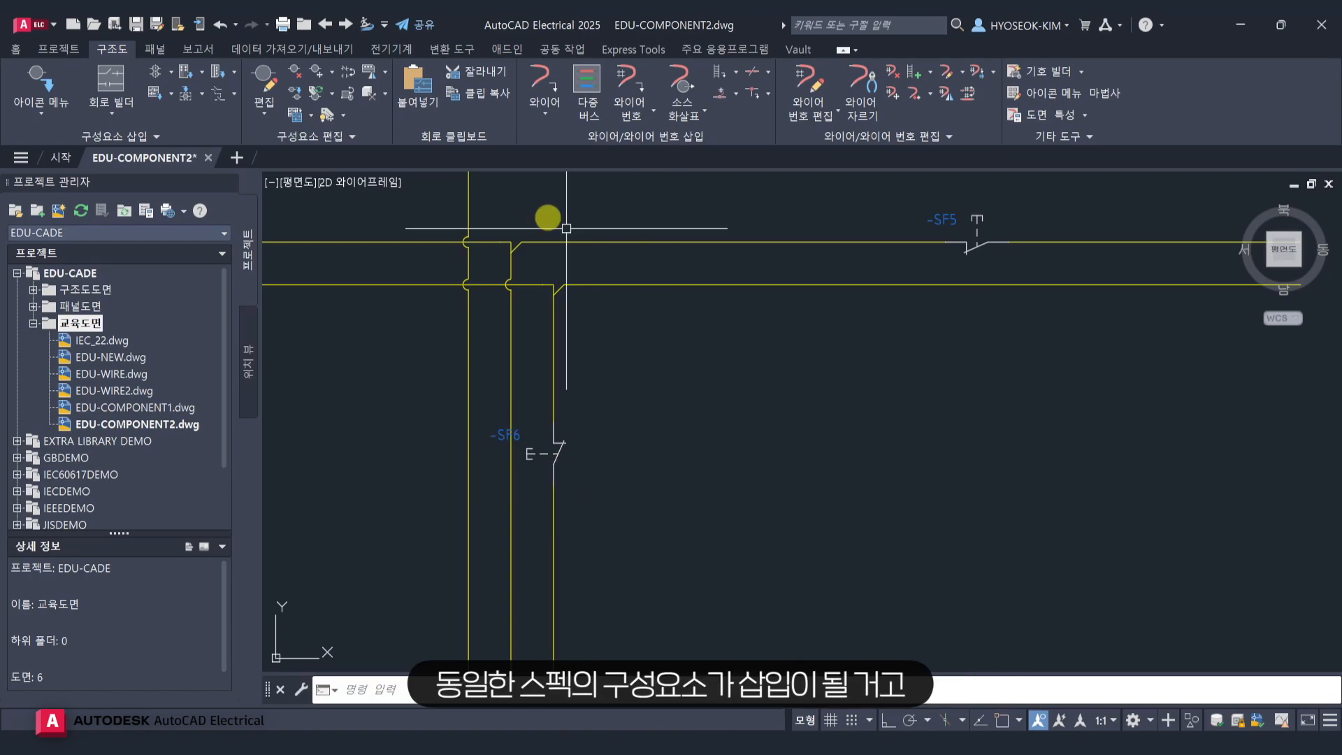
Use Copy Component to place another copy of push button -SF5 on the rightmost vertical wire, below -SF6.
{"action": "left_click", "coordinate": [291, 91]}
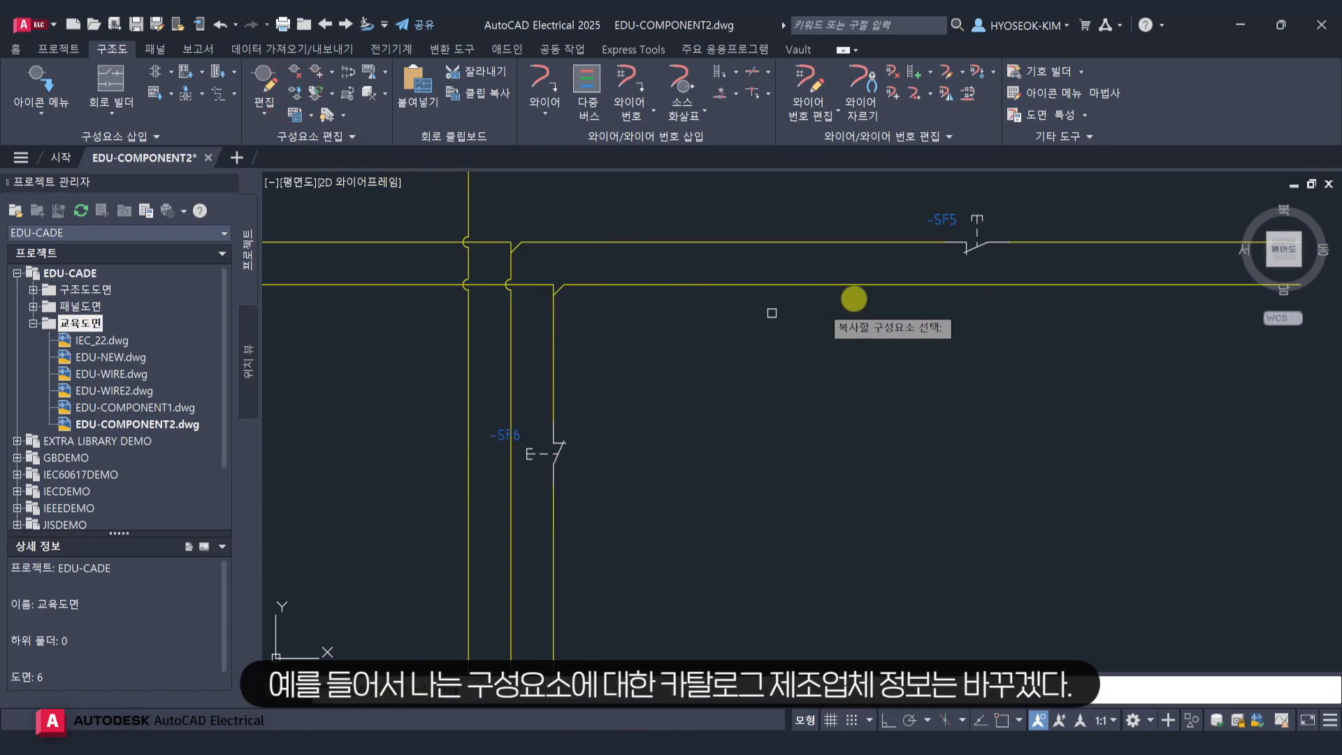
{"action": "left_click", "coordinate": [950, 220]}
{"action": "scroll", "coordinate": [797, 329], "scroll_direction": "down", "scroll_amount": 2}
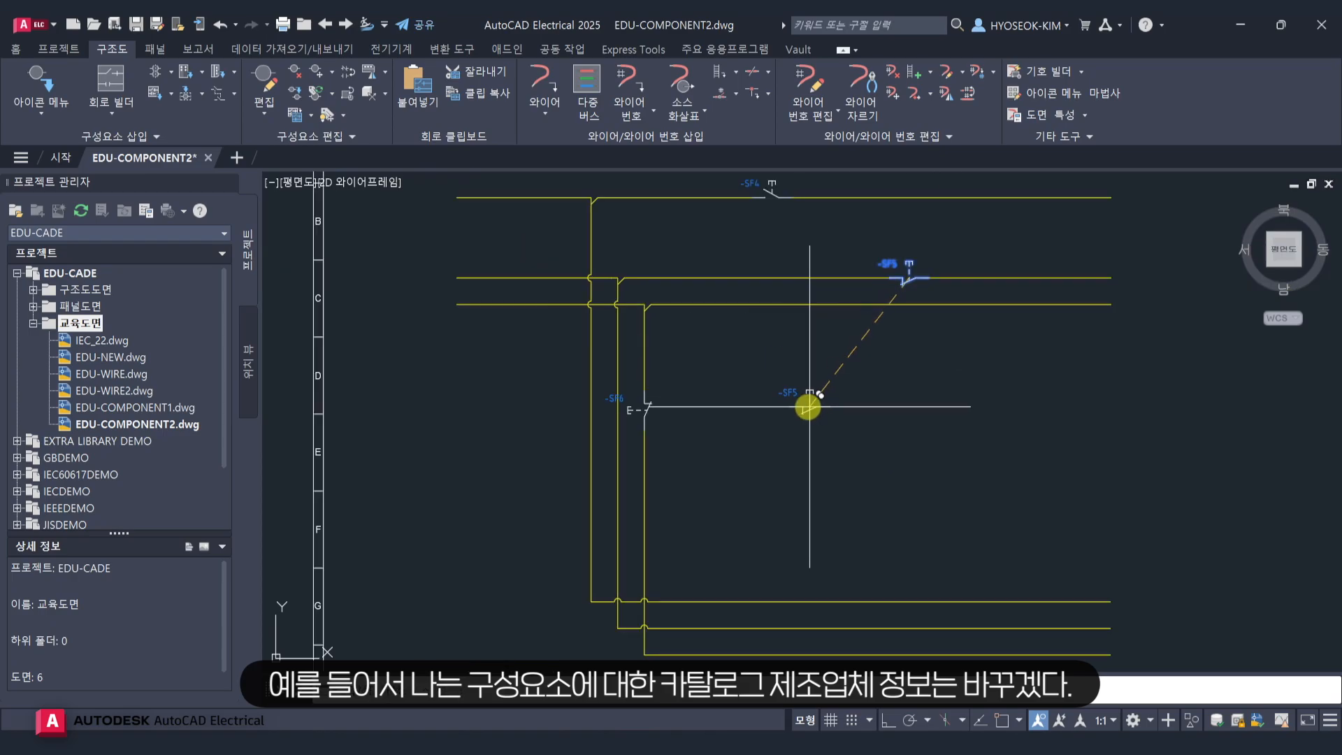
{"action": "left_click", "coordinate": [559, 439]}
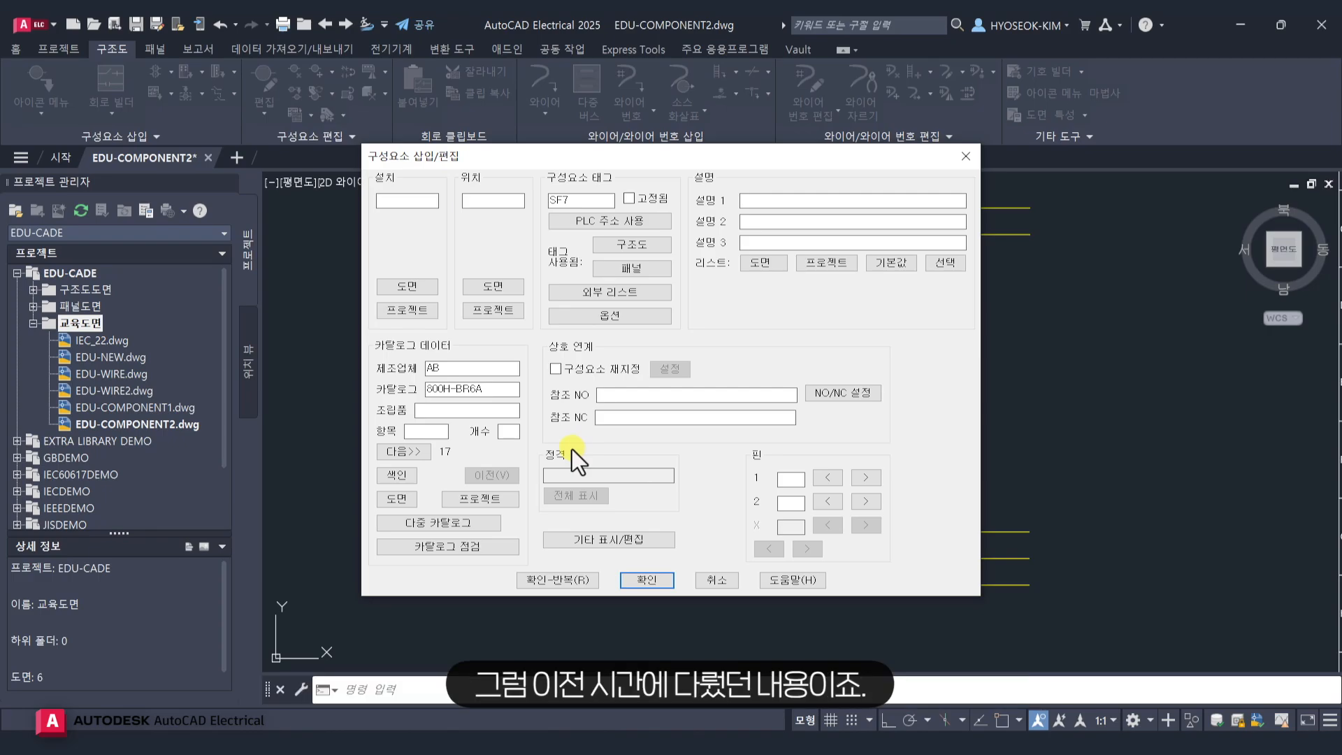
Change the new copy's catalog number to AB 800H-BR6D2 and accept its properties.
{"action": "left_click", "coordinate": [408, 475]}
{"action": "left_click", "coordinate": [496, 378]}
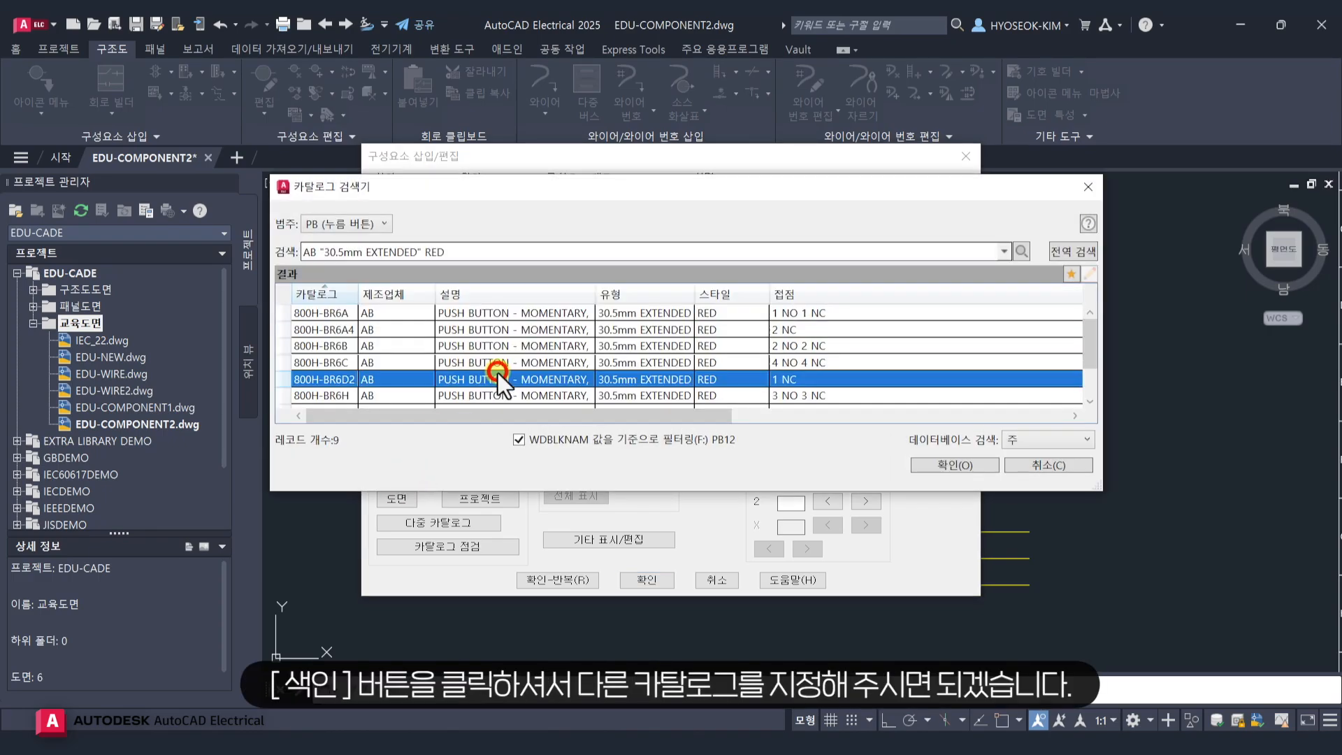
{"action": "left_click", "coordinate": [925, 464]}
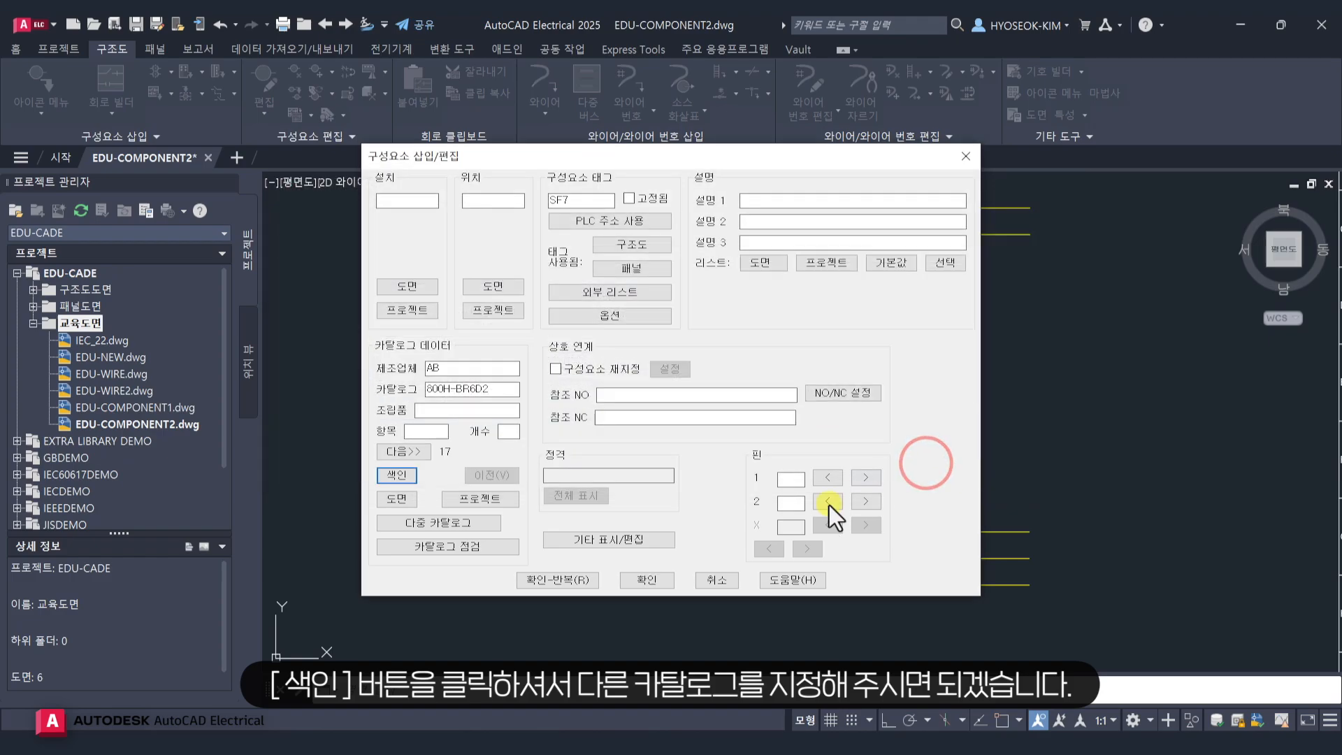
{"action": "left_click", "coordinate": [656, 579]}
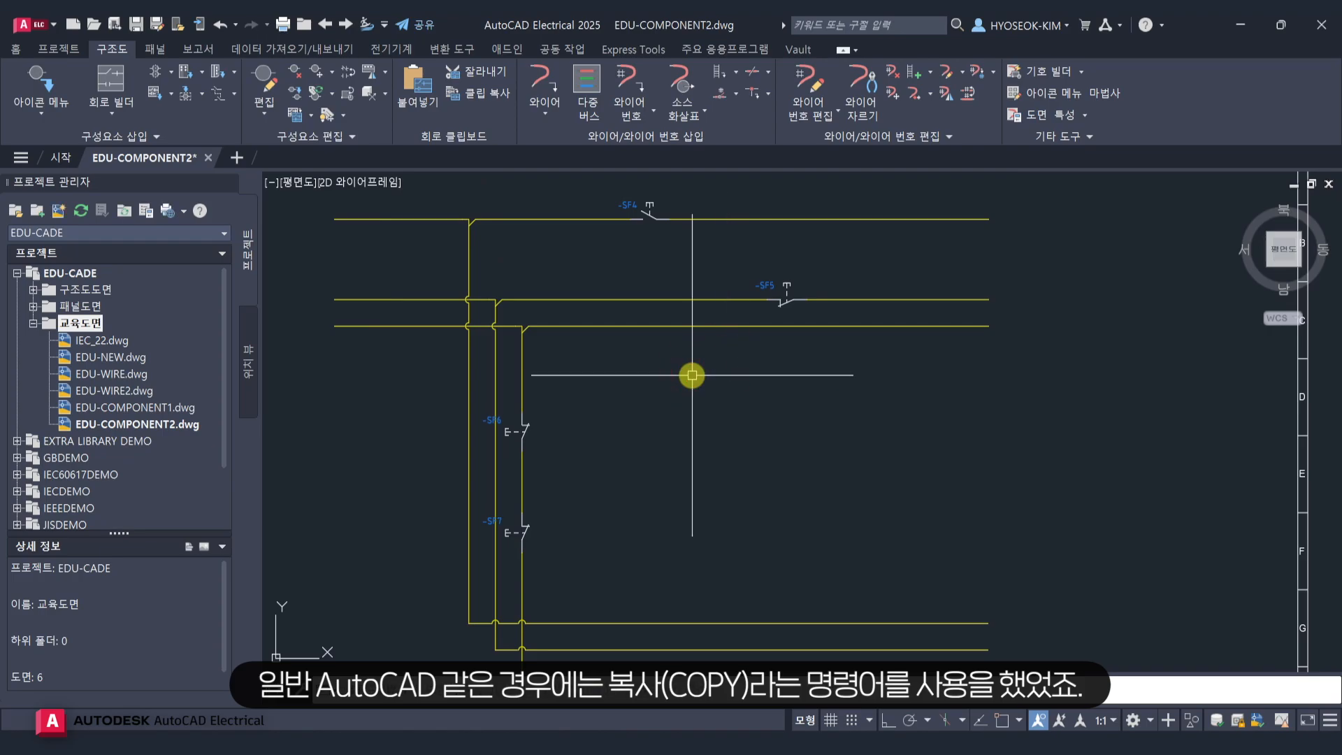
Copy push button -SF5 with the standard COPY command from its left wire end to a point farther left on the same horizontal wire.
{"action": "type", "text": "copy"}
{"action": "key", "text": "Return"}
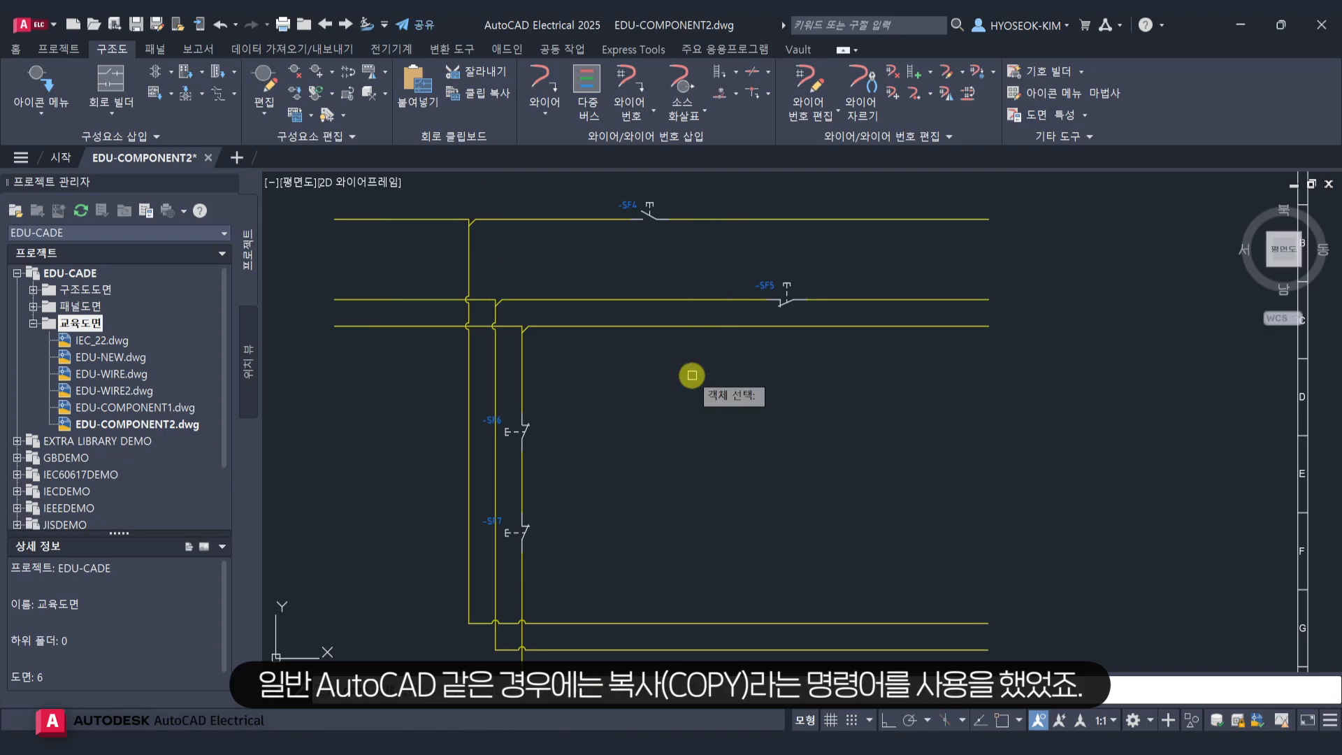
{"action": "left_click", "coordinate": [761, 292]}
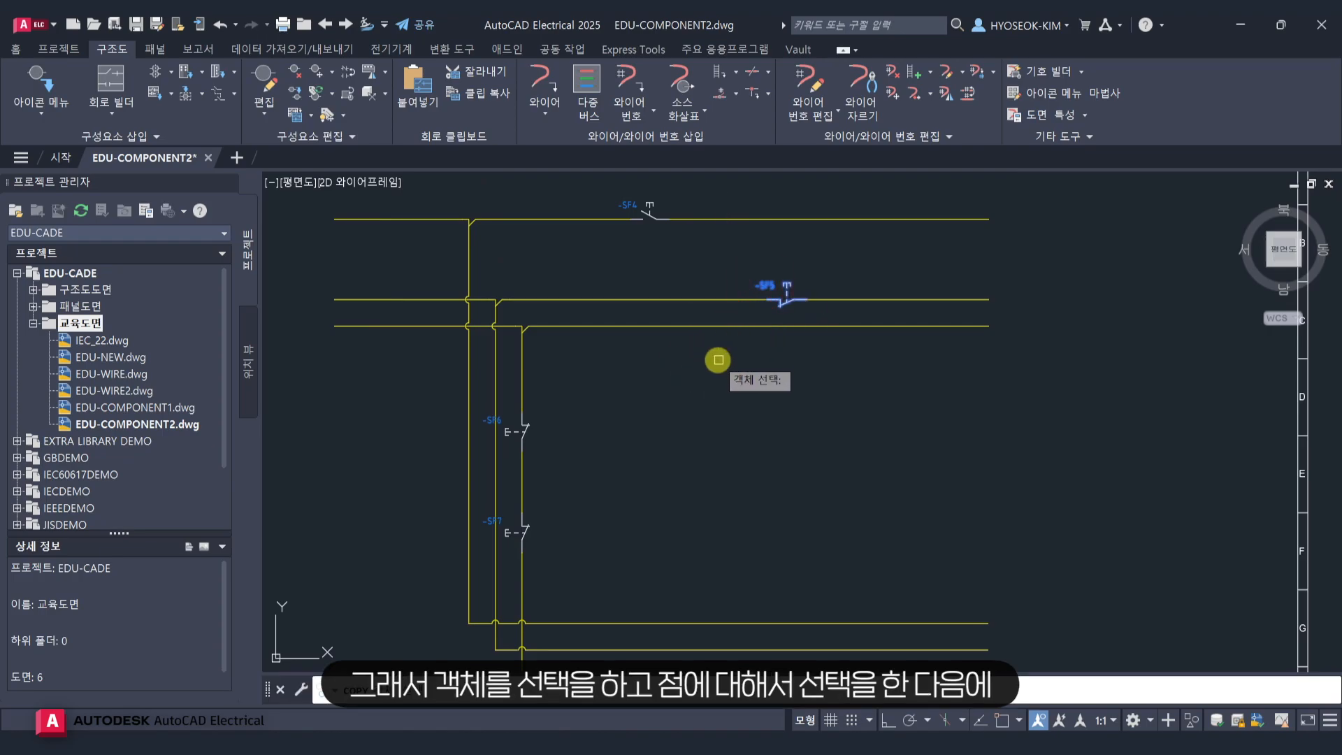
{"action": "key", "text": "Return"}
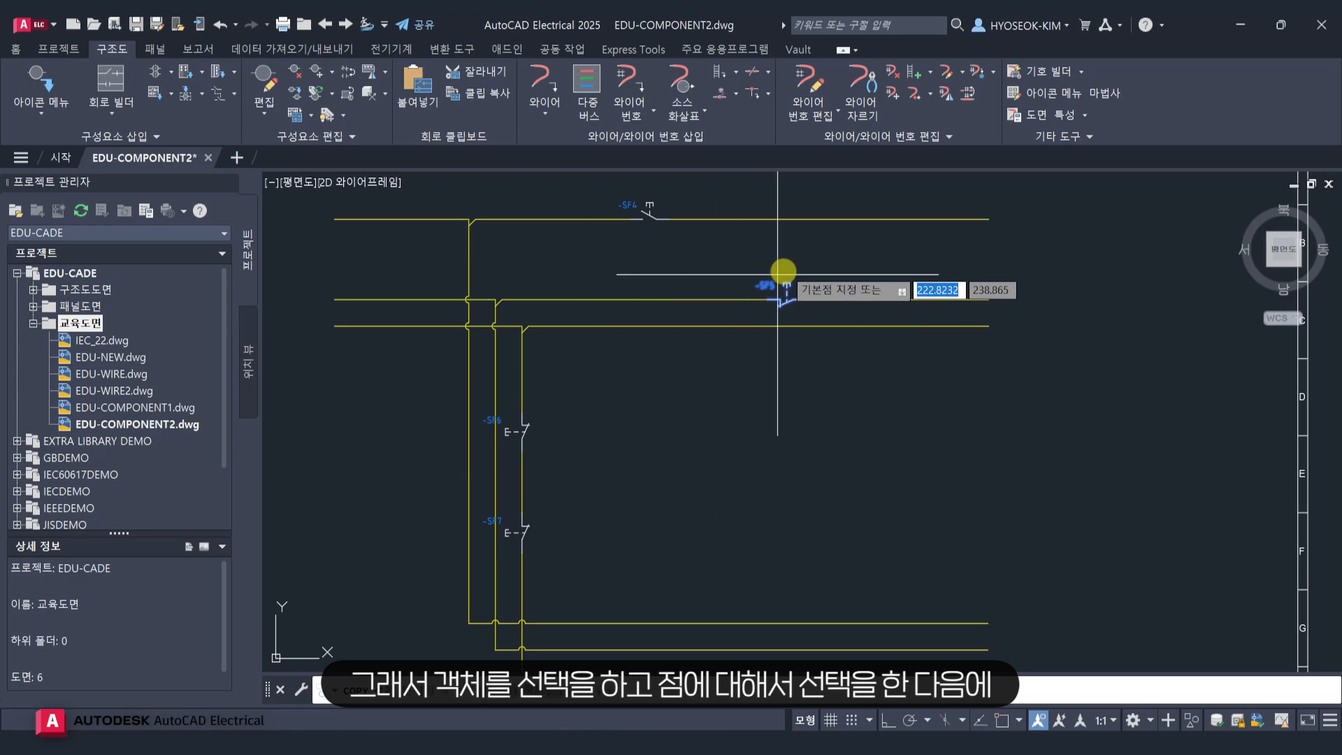
{"action": "scroll", "coordinate": [785, 297], "scroll_direction": "up", "scroll_amount": 5}
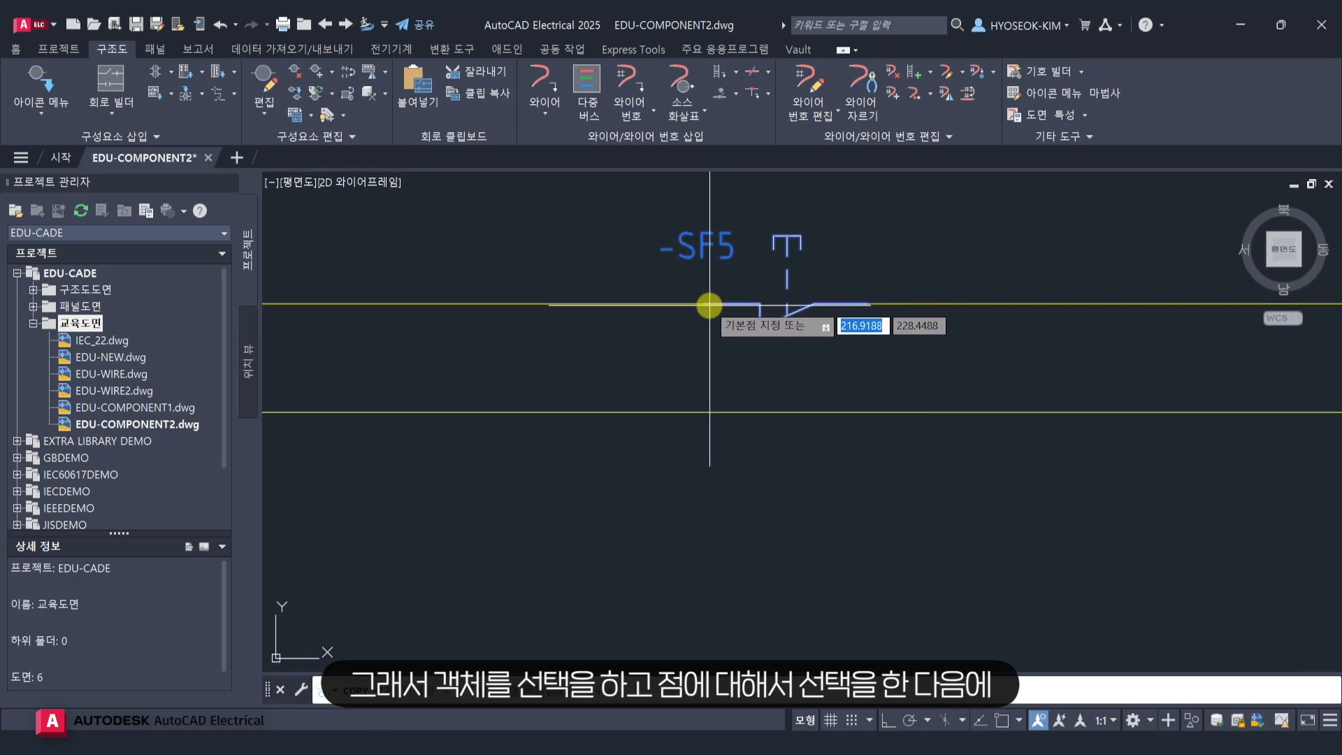
{"action": "left_click", "coordinate": [705, 305]}
{"action": "scroll", "coordinate": [624, 373], "scroll_direction": "down", "scroll_amount": 3}
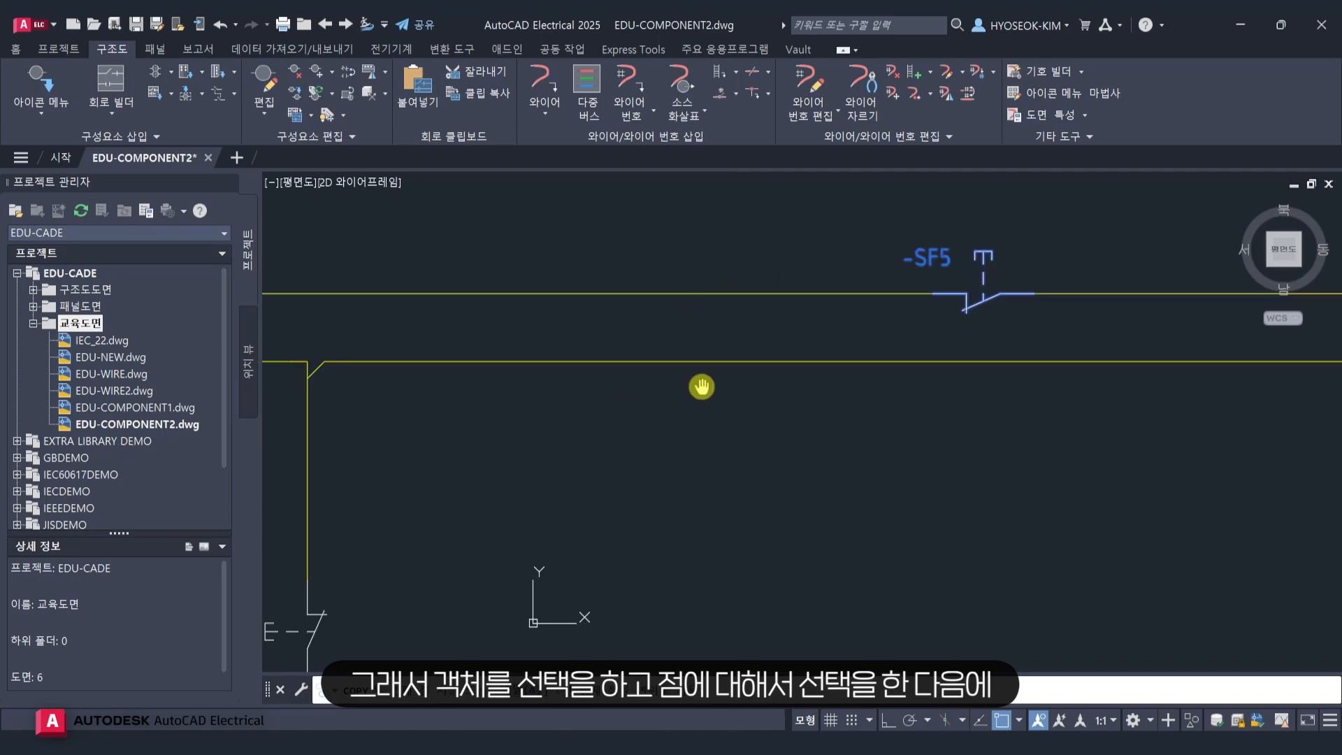
{"action": "left_click", "coordinate": [920, 286]}
{"action": "middle_click_drag", "start_coordinate": [1002, 435], "coordinate": [802, 460]}
{"action": "key", "text": "Escape"}
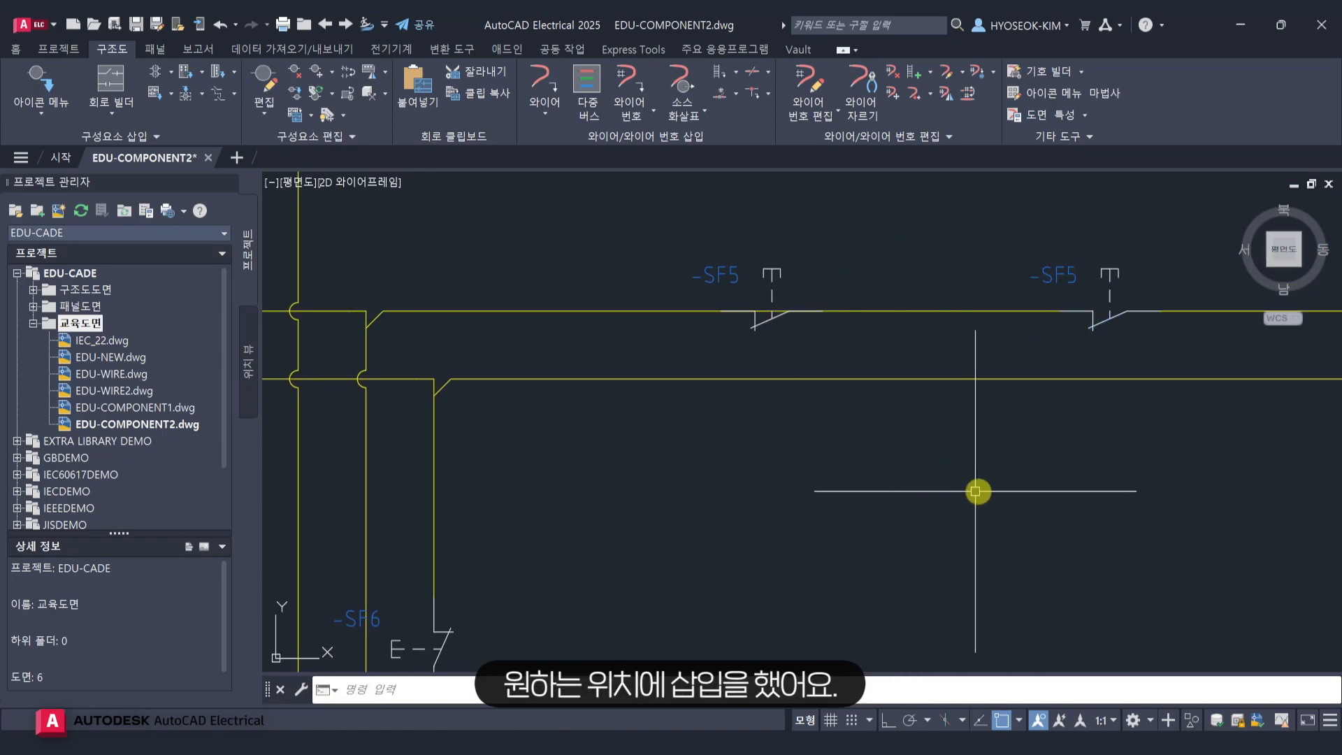
{"action": "mouse_move", "coordinate": [977, 490]}
{"action": "middle_mouse_down"}
{"action": "mouse_move", "coordinate": [953, 474]}
{"action": "mouse_move", "coordinate": [893, 480]}
{"action": "middle_mouse_up"}
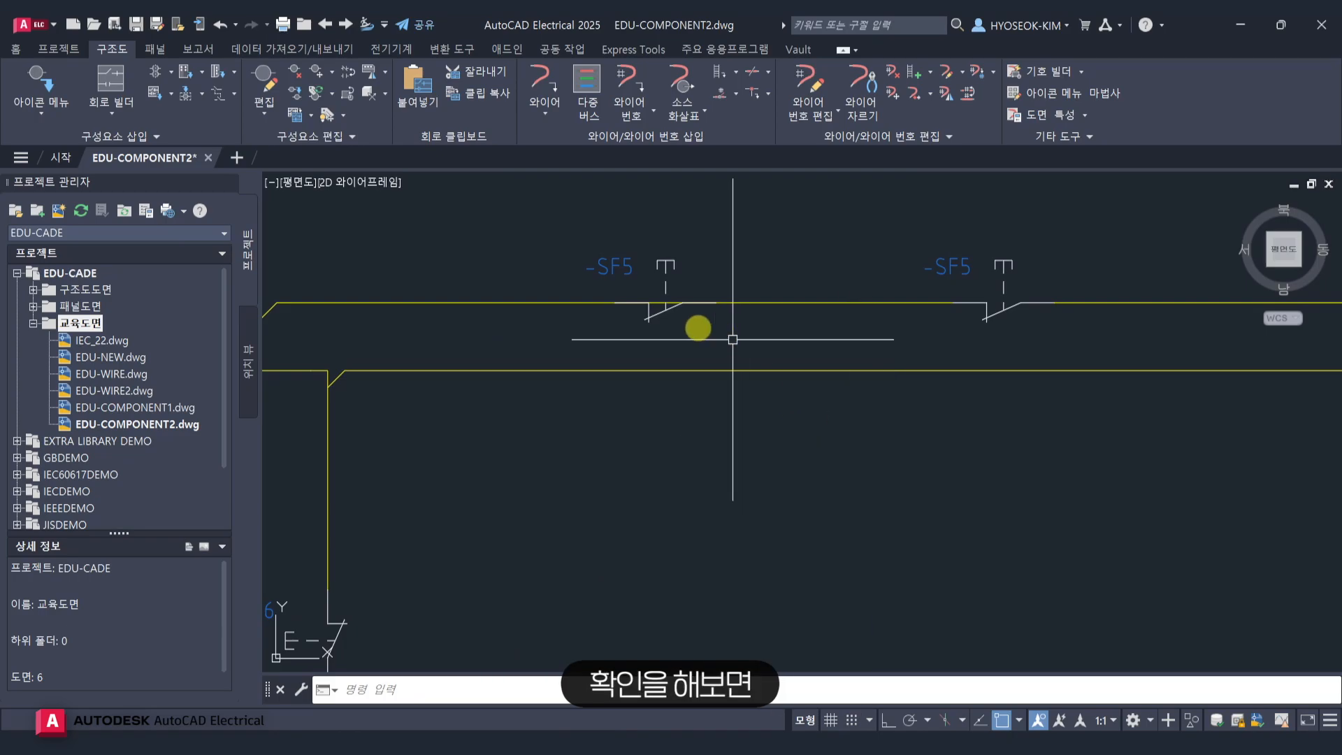
{"action": "scroll", "coordinate": [658, 300], "scroll_direction": "up", "scroll_amount": 4}
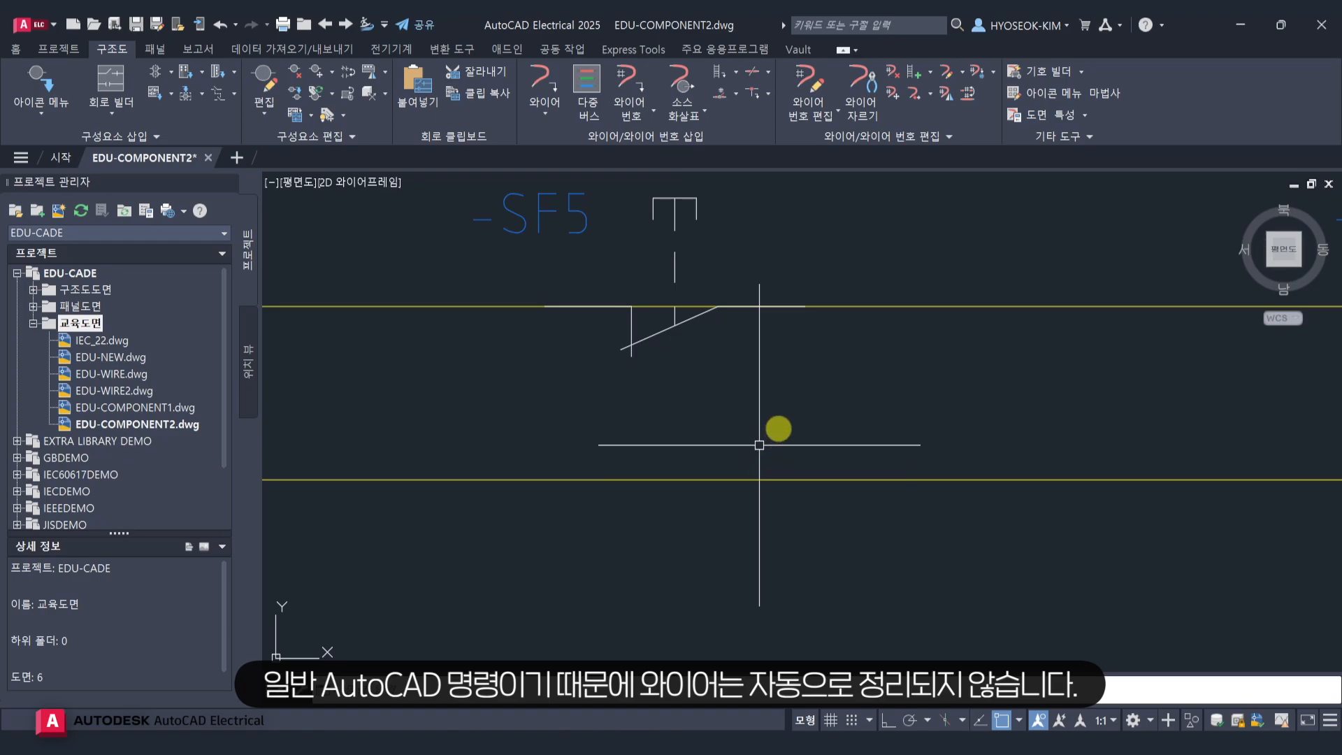
{"action": "scroll", "coordinate": [852, 415], "scroll_direction": "down", "scroll_amount": 6}
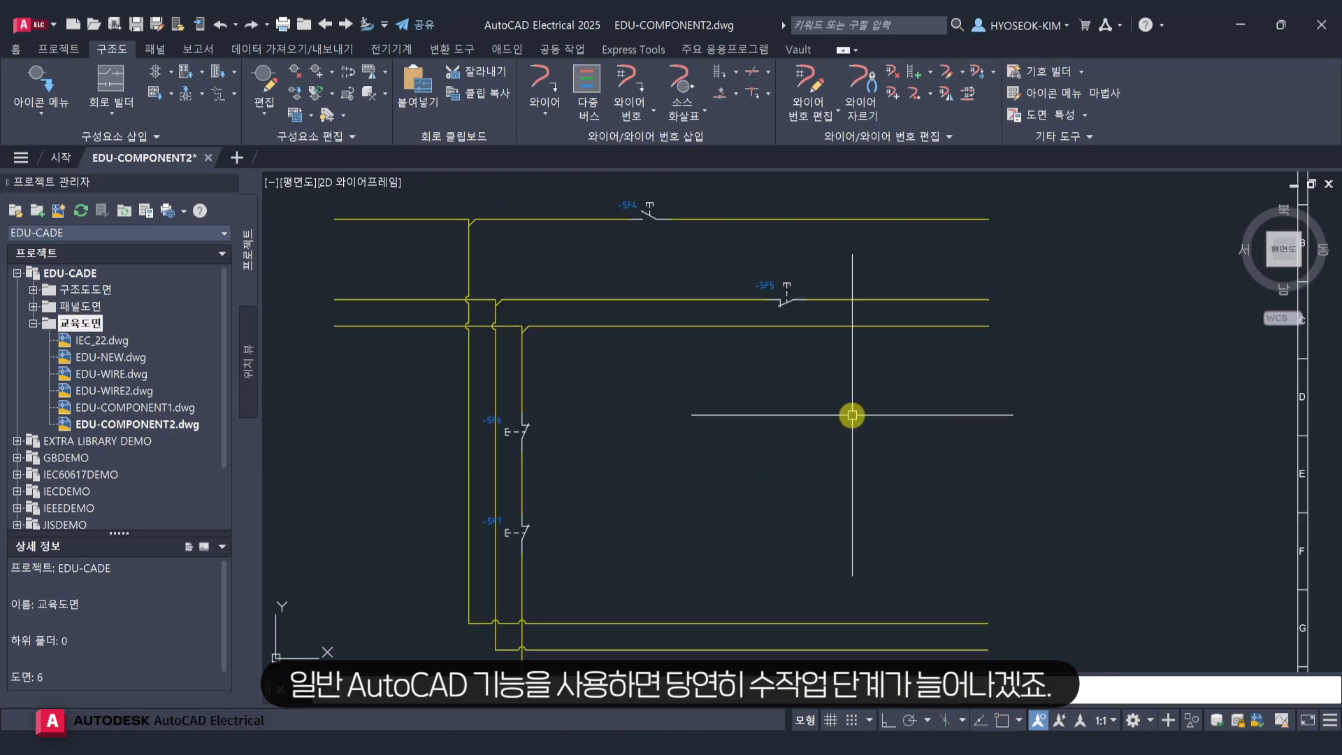
{"action": "scroll", "coordinate": [657, 300], "scroll_direction": "up", "scroll_amount": 2}
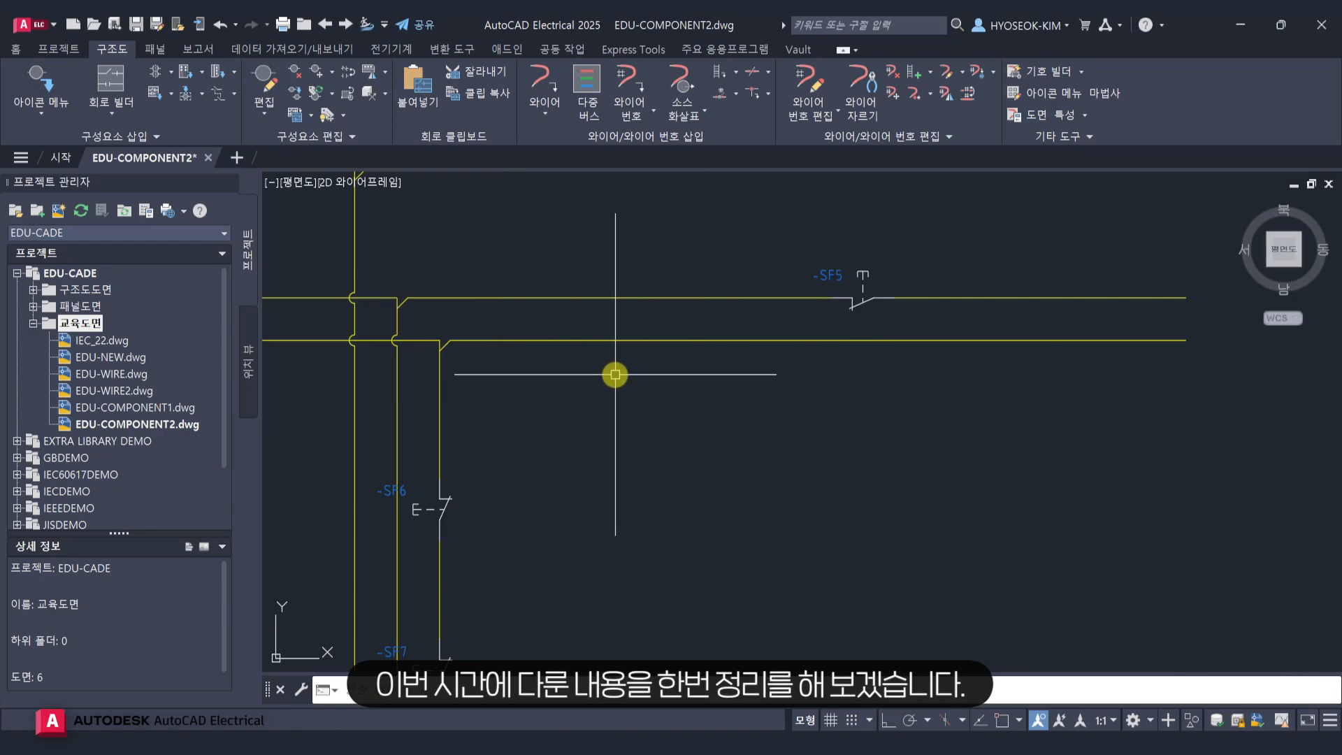
{"action": "left_click", "coordinate": [835, 298]}
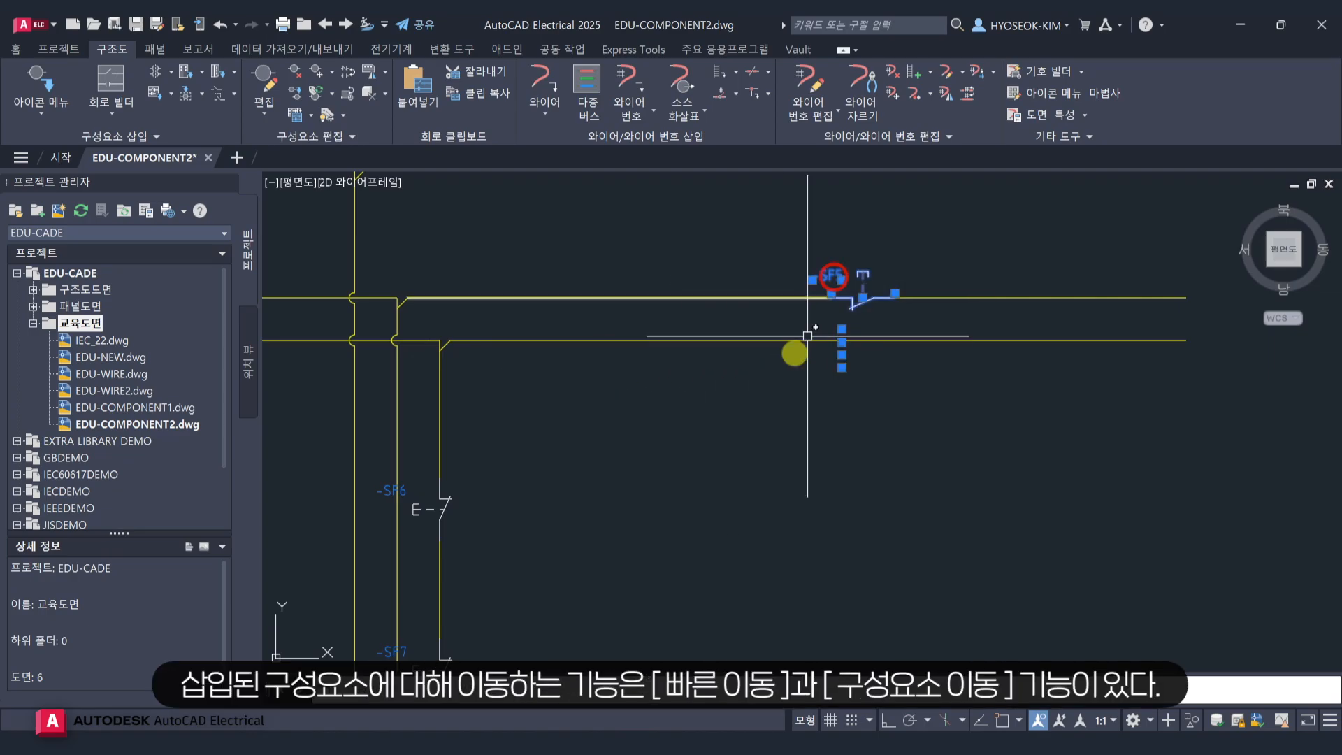
{"action": "key", "text": "Escape"}
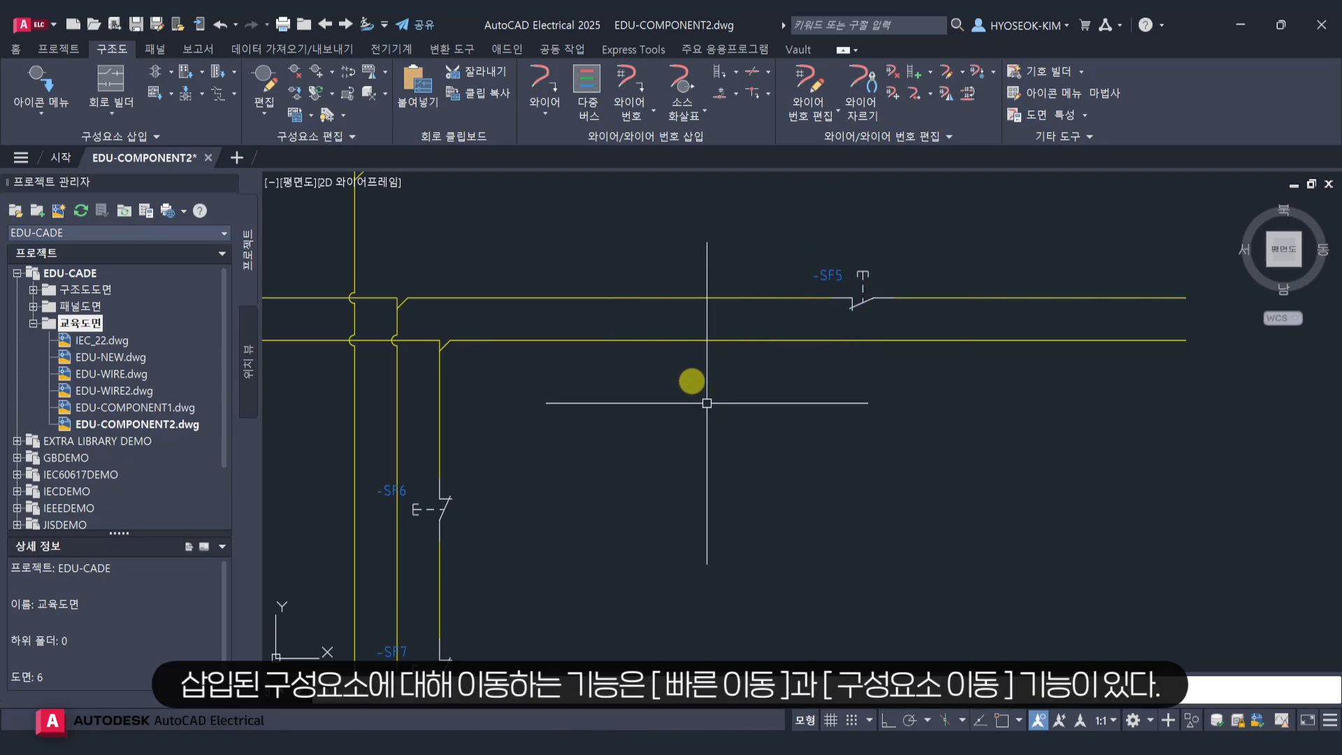
{"action": "left_click", "coordinate": [332, 72]}
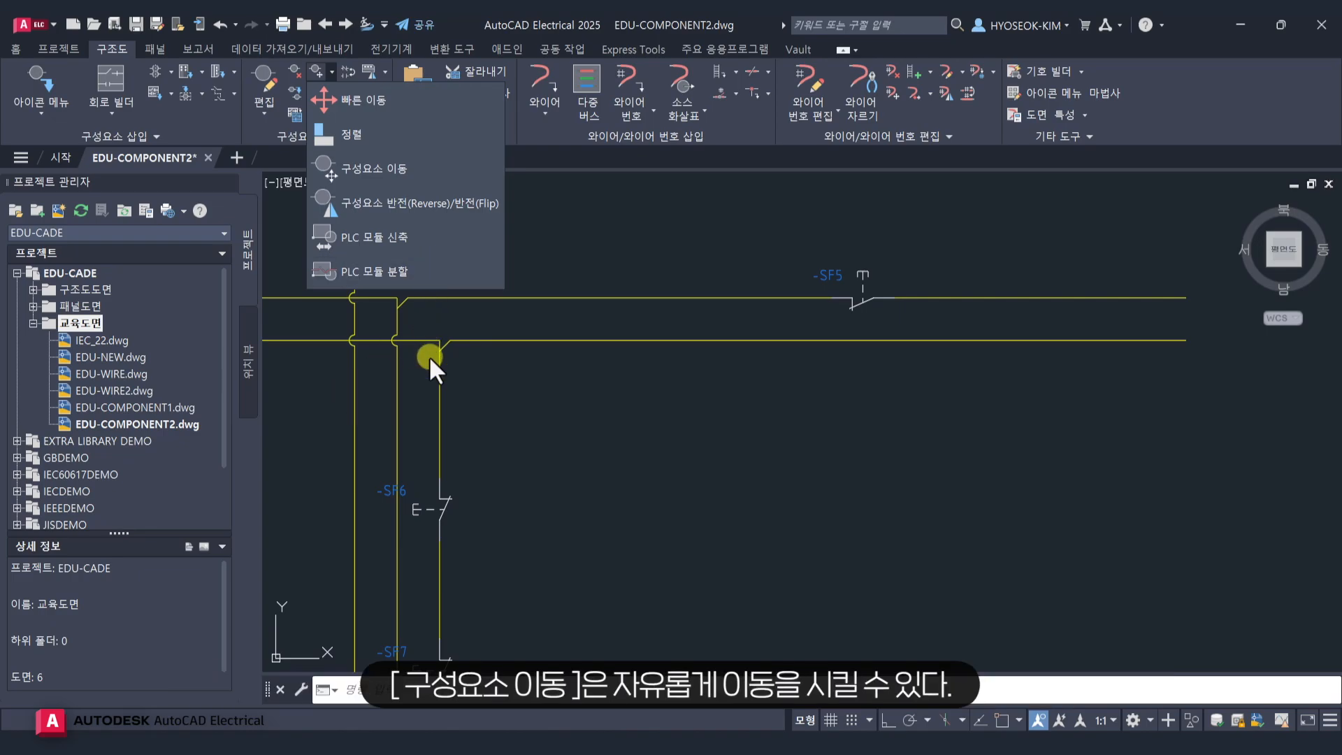
{"action": "left_click", "coordinate": [585, 259]}
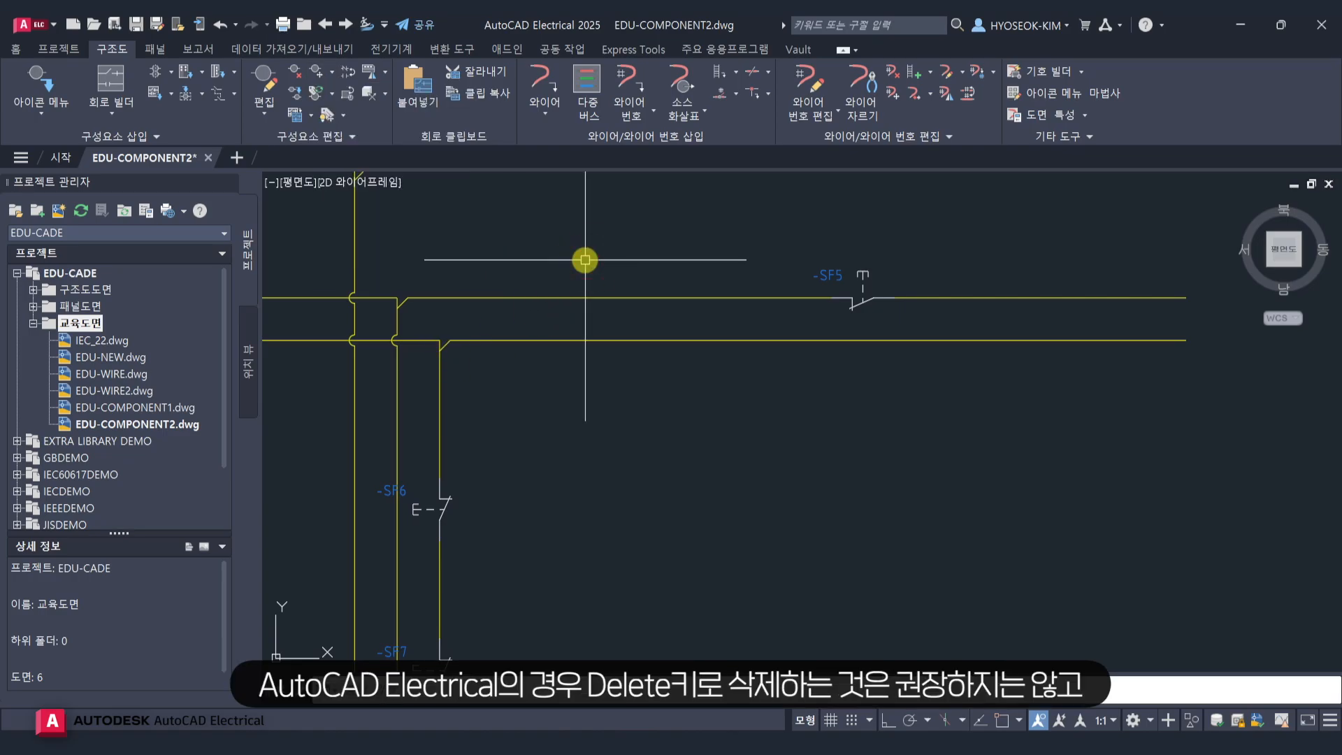